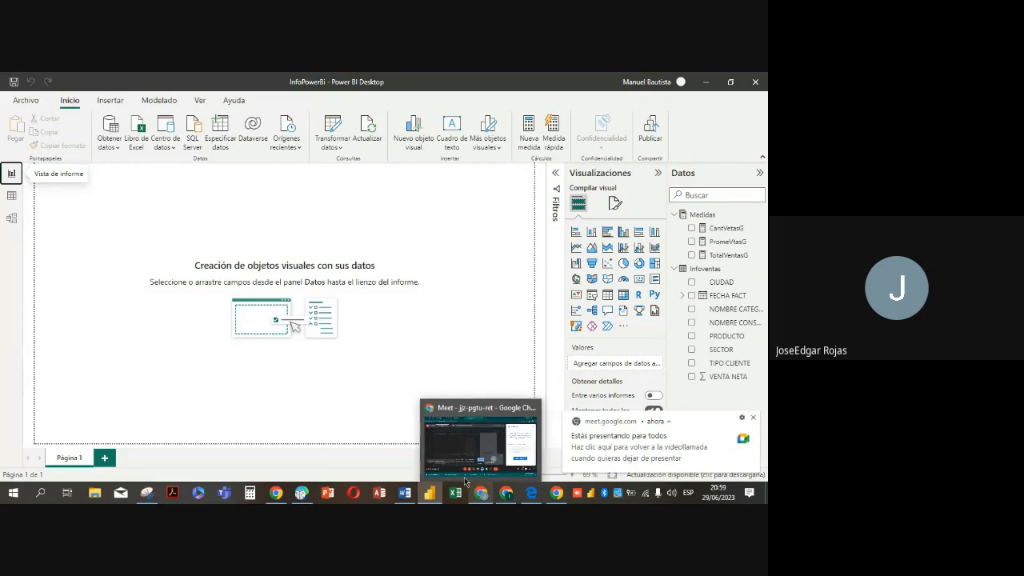
Switch to the Google Meet call to turn on the camera and microphone, returning to Power BI Desktop
click(456, 432)
click(307, 428)
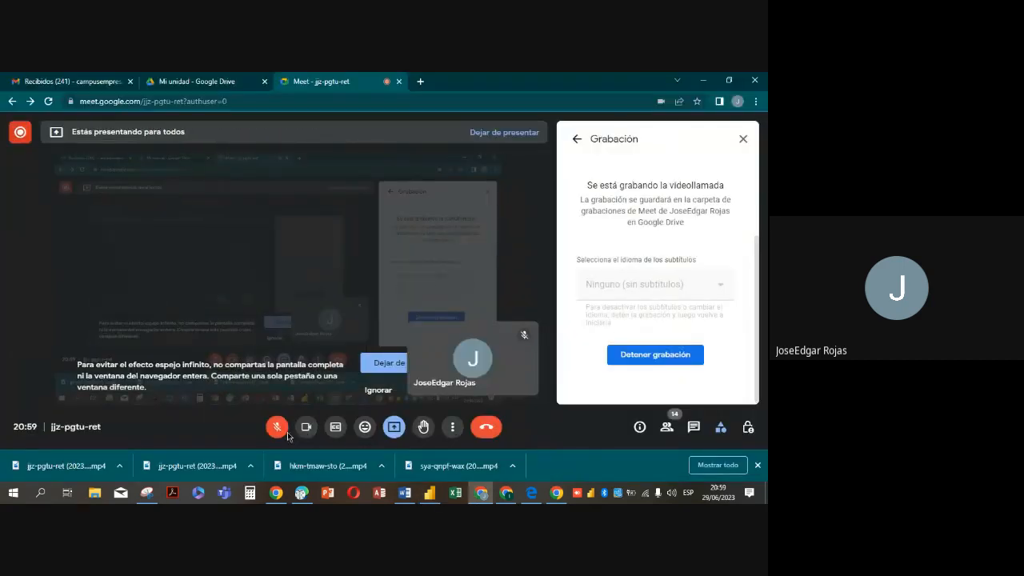
click(277, 427)
click(703, 81)
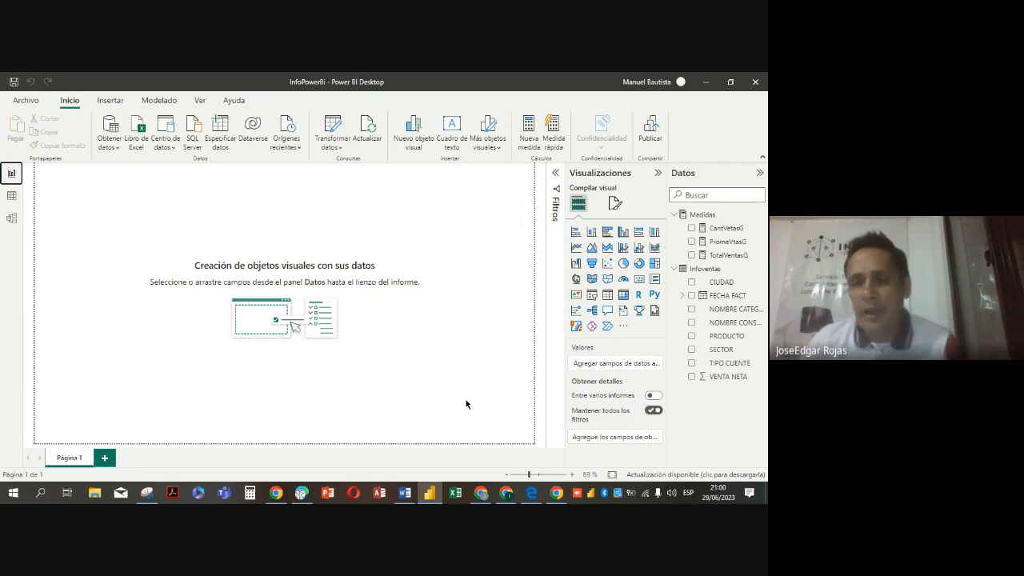
Insert an empty clustered column chart on Página 1, enlarging it and moving it toward the middle of the page
click(623, 232)
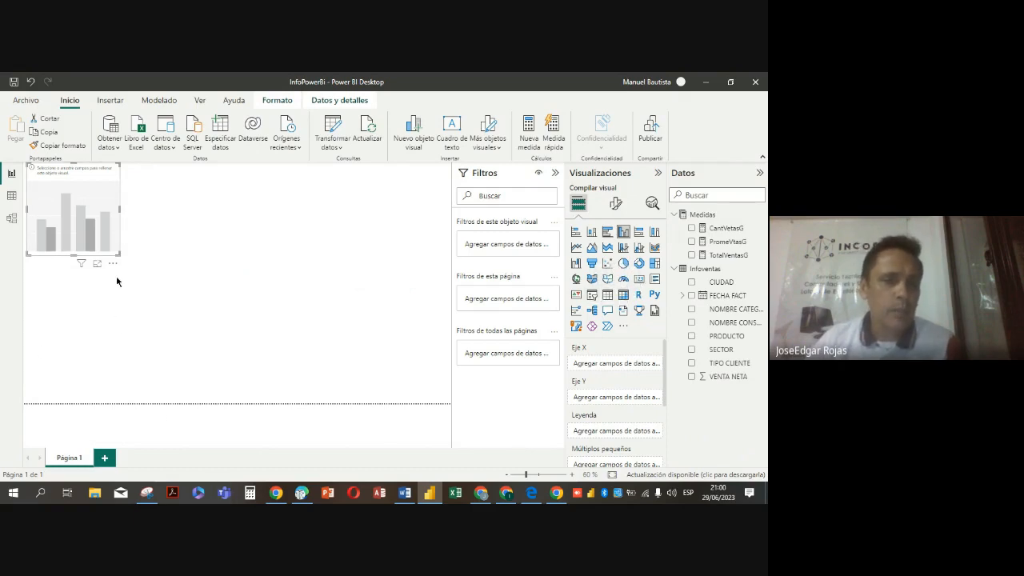
drag(119, 254, 145, 269)
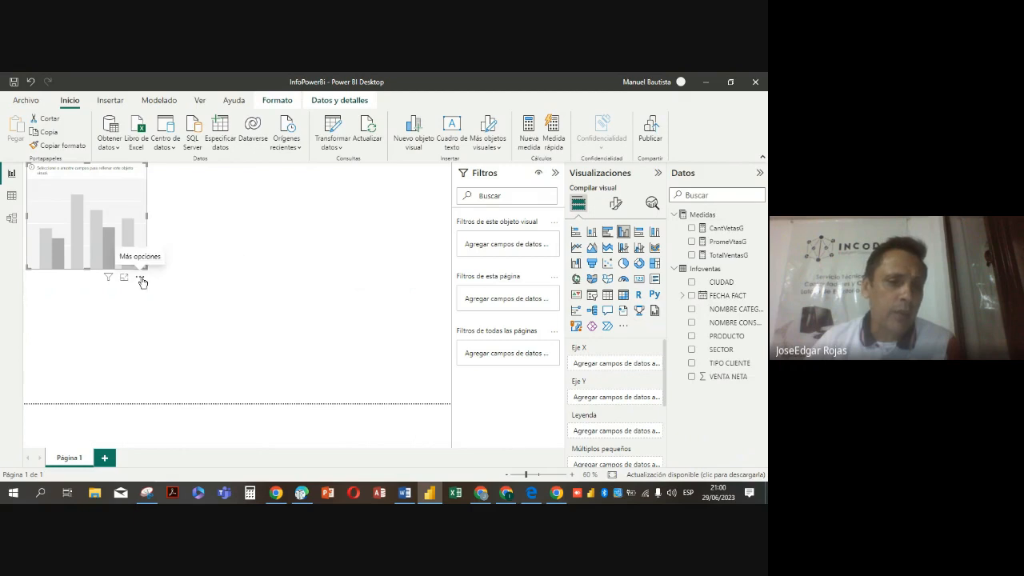
drag(140, 280, 267, 331)
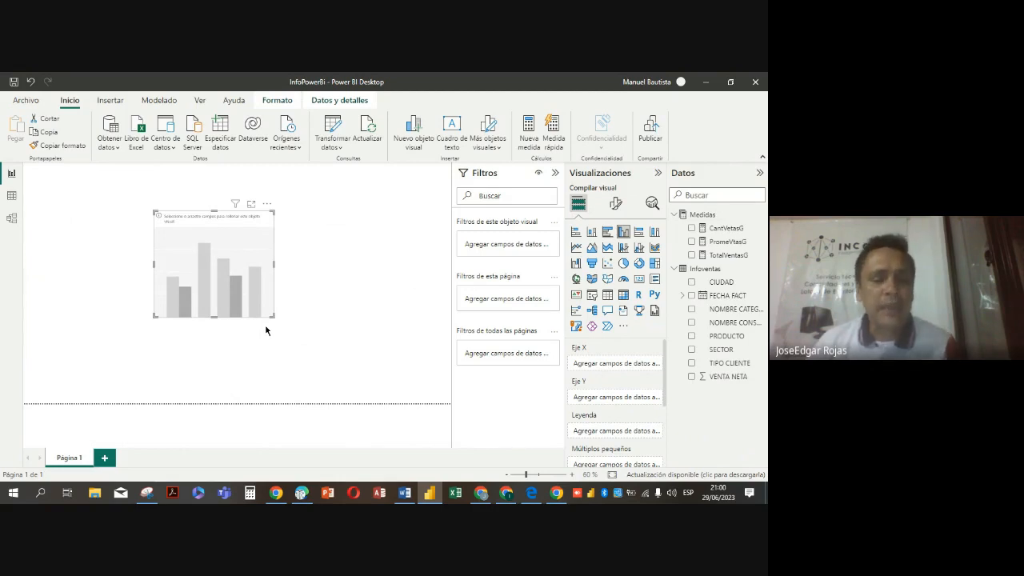
Preview the empty column chart in focus mode and examine its additional options without applying any
click(252, 206)
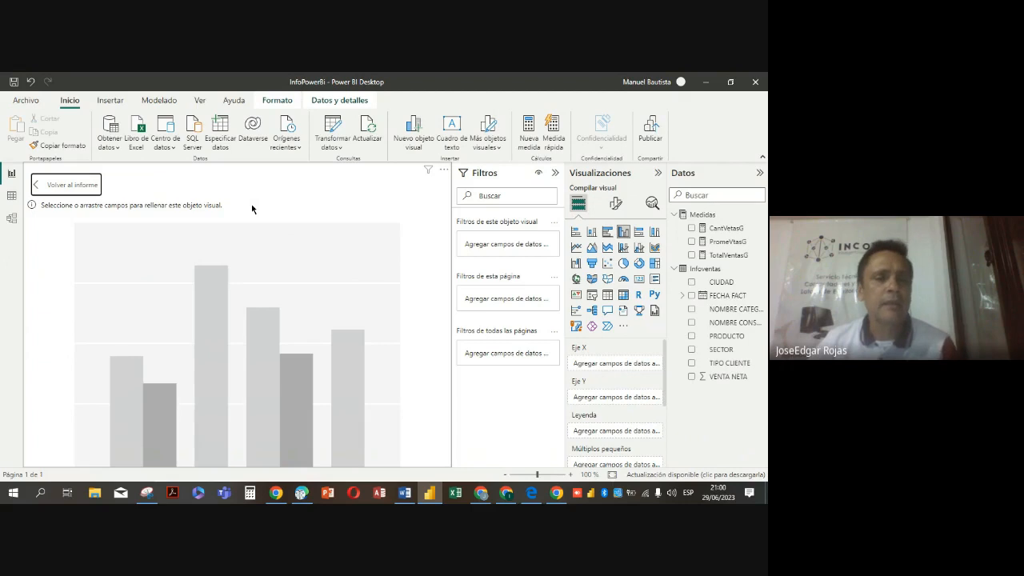
click(38, 187)
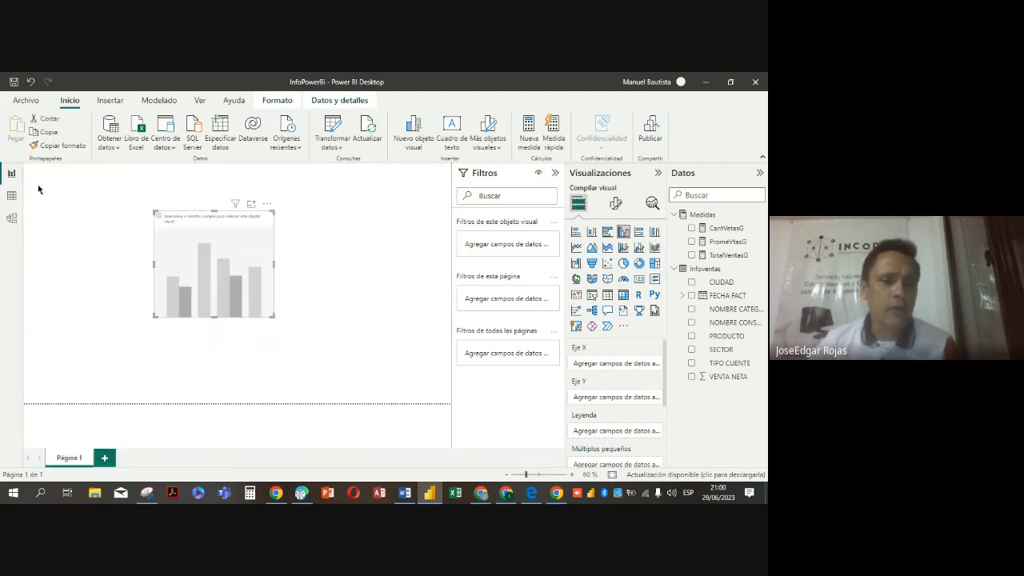
click(268, 205)
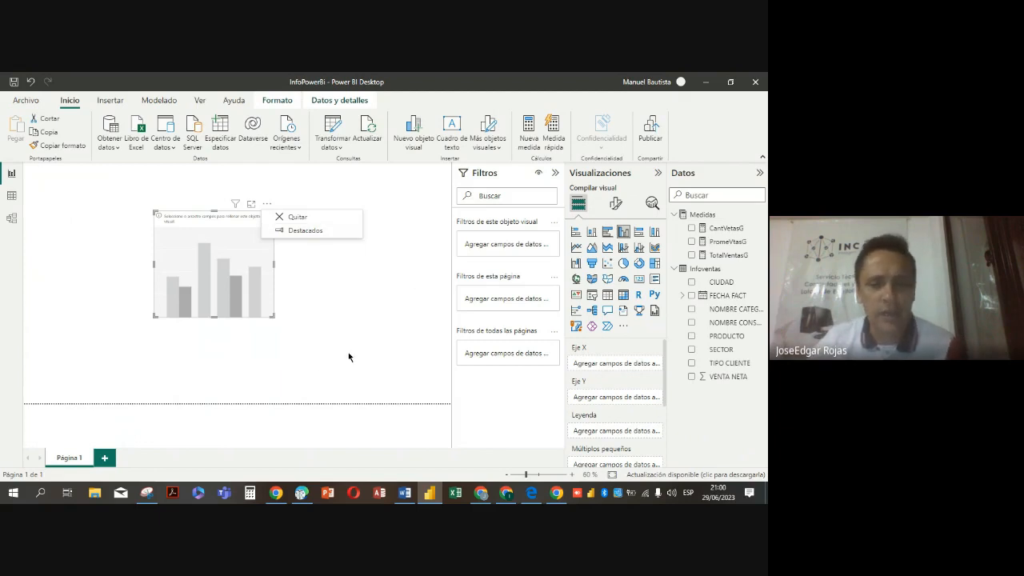
click(342, 311)
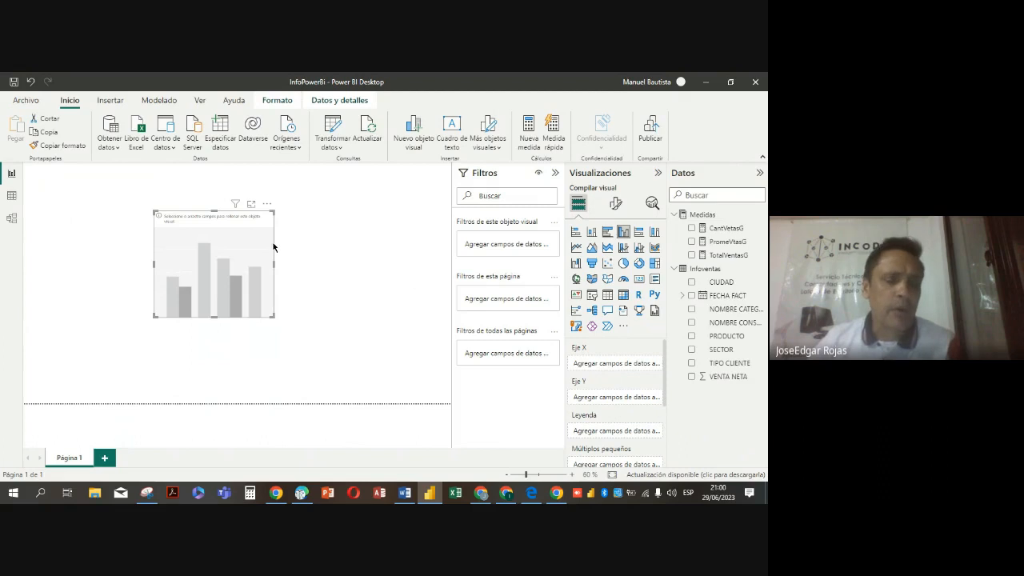
click(267, 205)
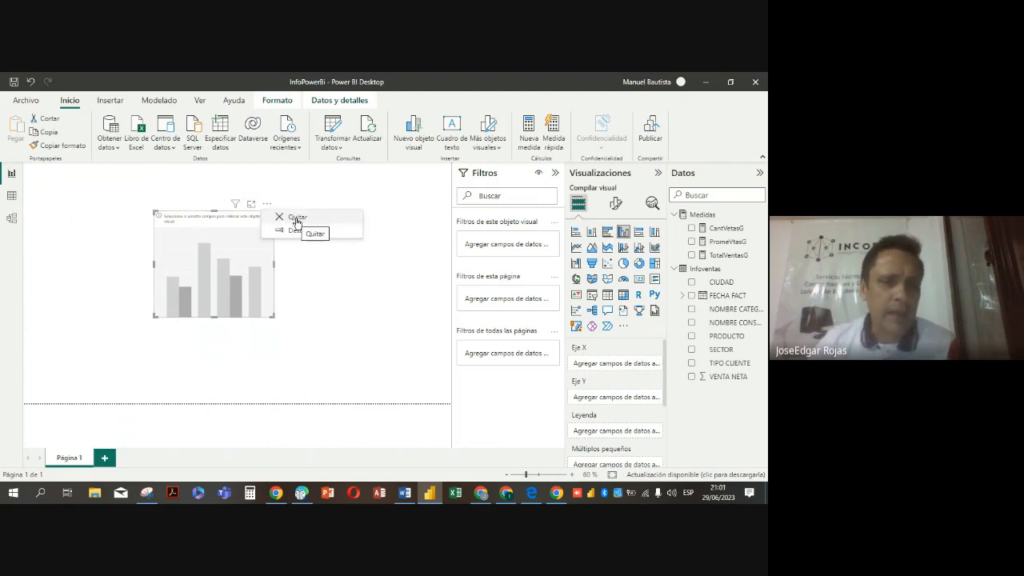
click(132, 210)
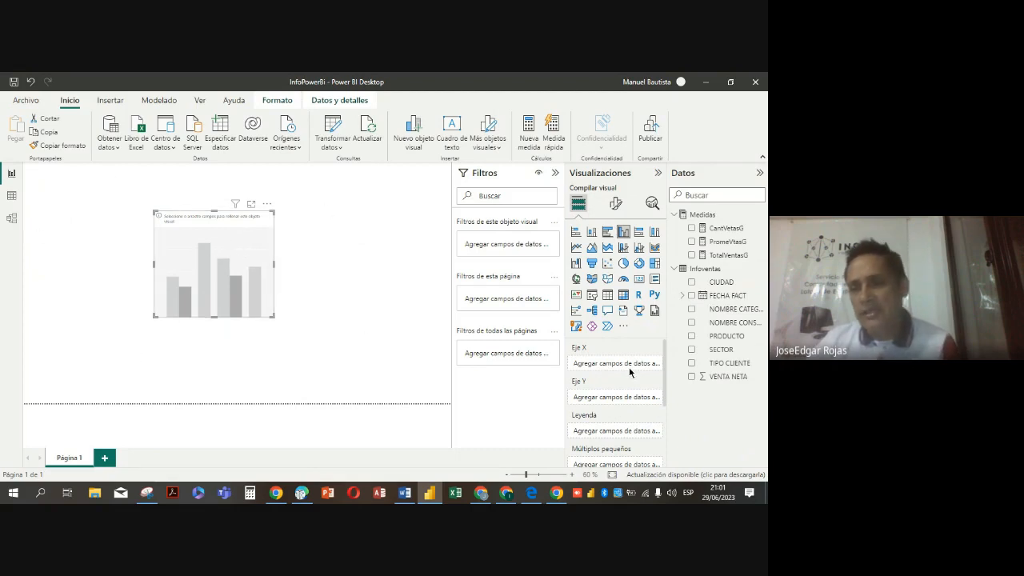
Plot TotalVentasG by CIUDAD in the column chart, widening it and placing it in the page's upper-left area
click(692, 282)
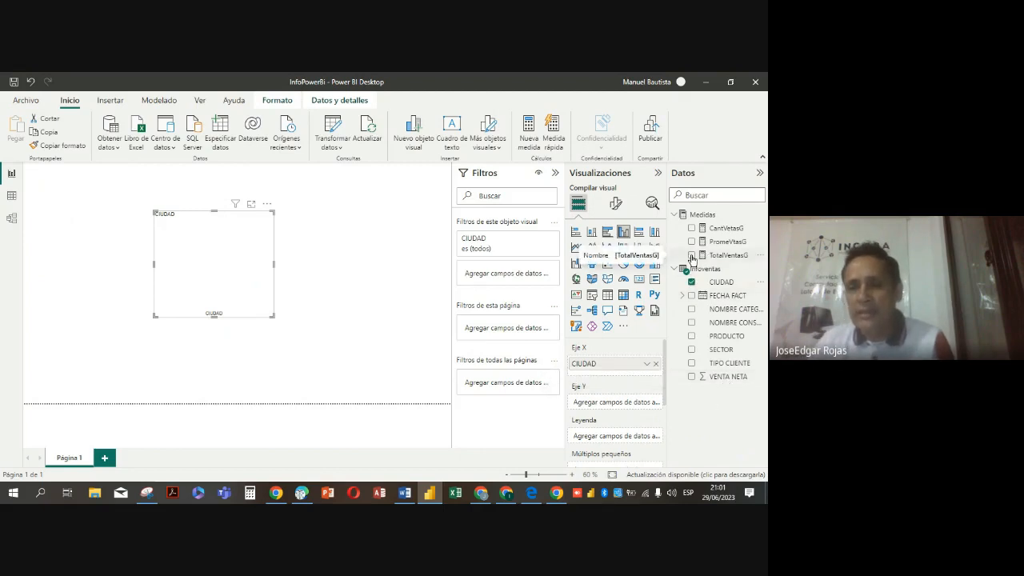
click(692, 255)
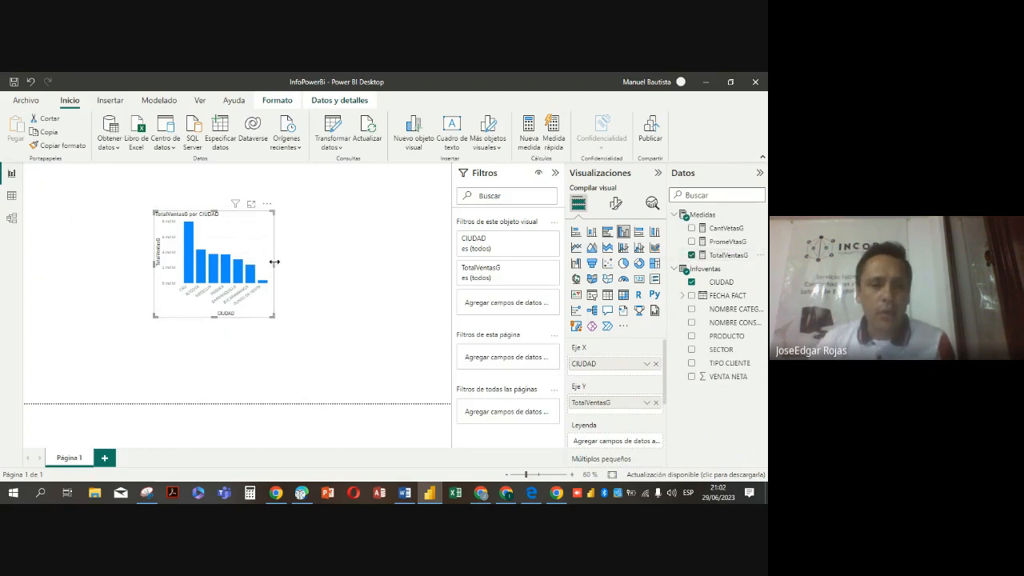
drag(275, 261, 188, 230)
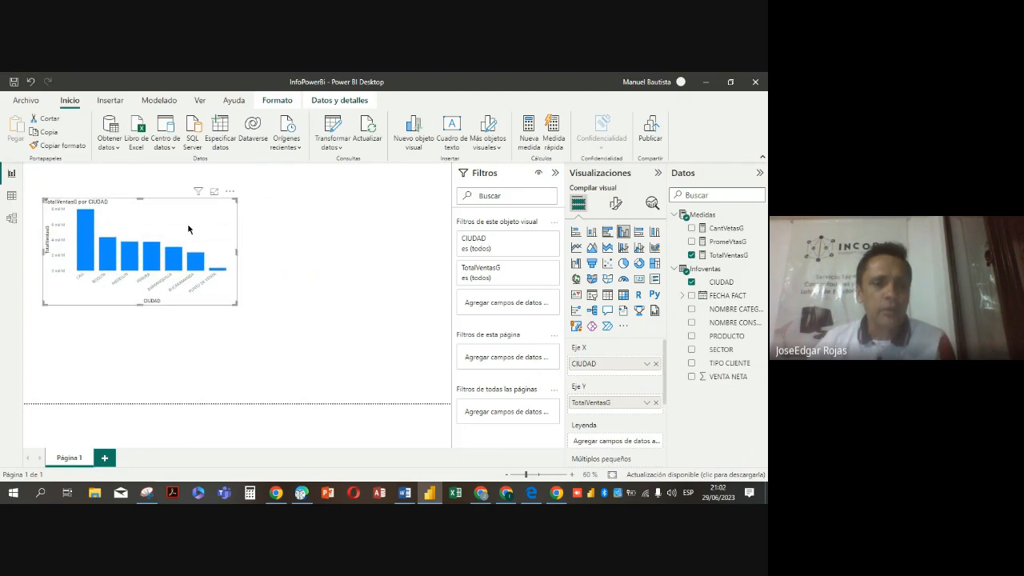
click(308, 285)
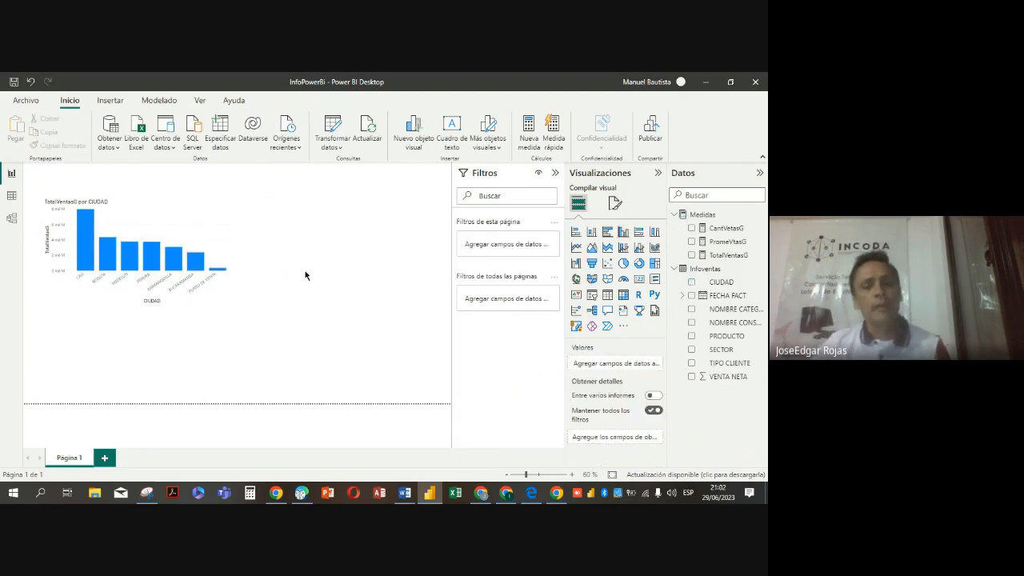
click(227, 266)
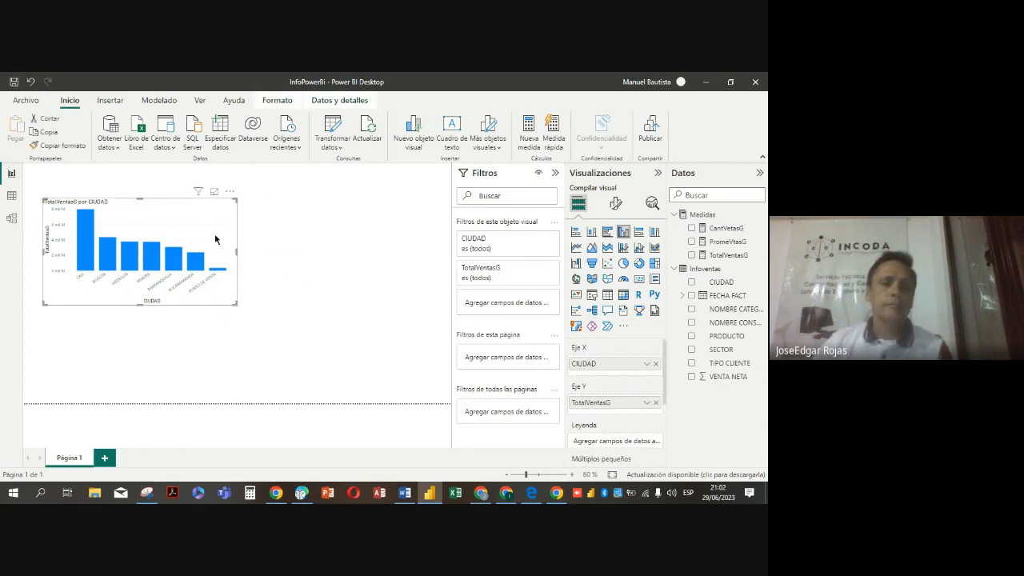
click(287, 256)
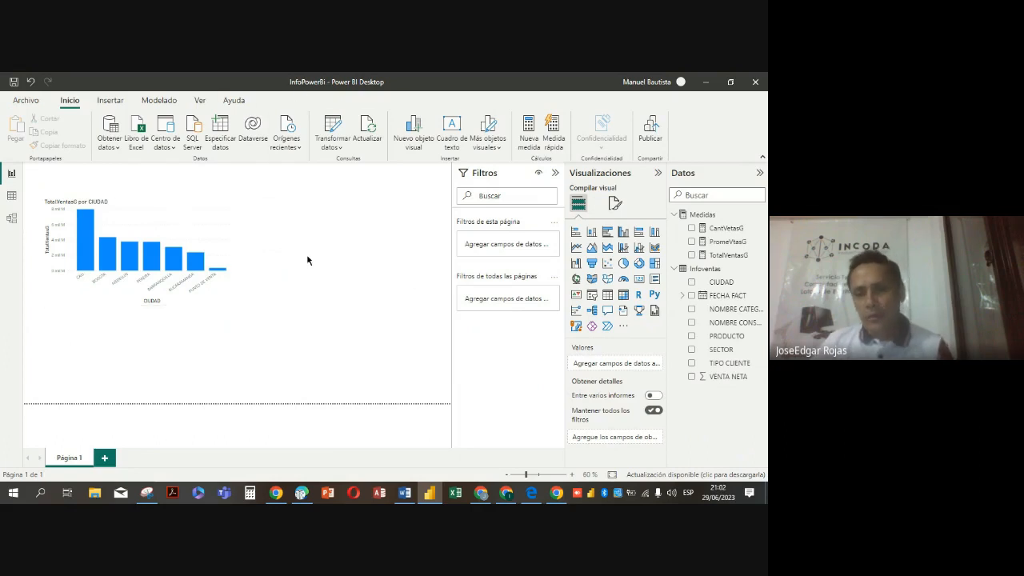
Add a funnel chart of TotalVentasG by SECTOR below the column chart, lowering its top edge slightly
click(592, 264)
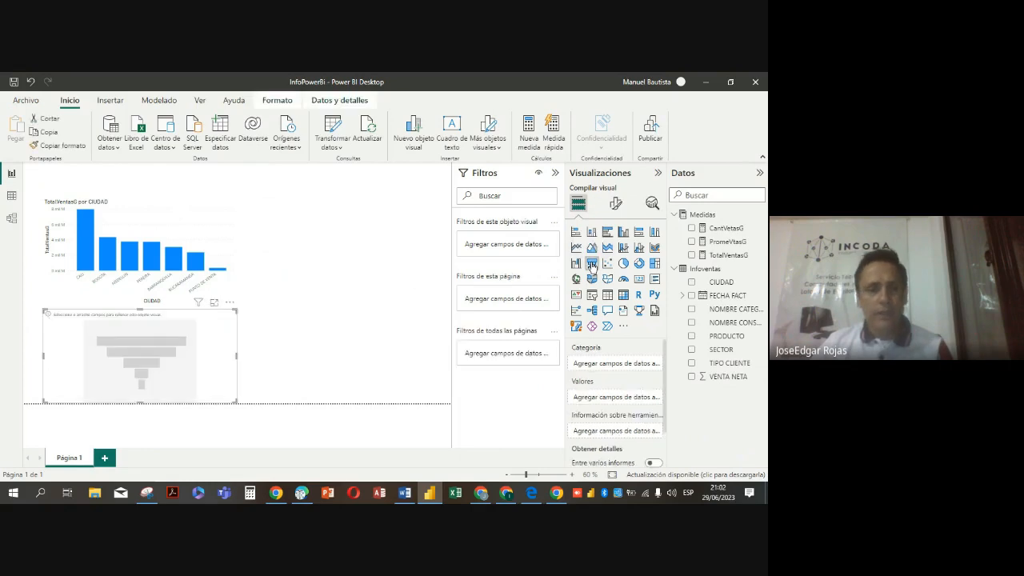
click(172, 233)
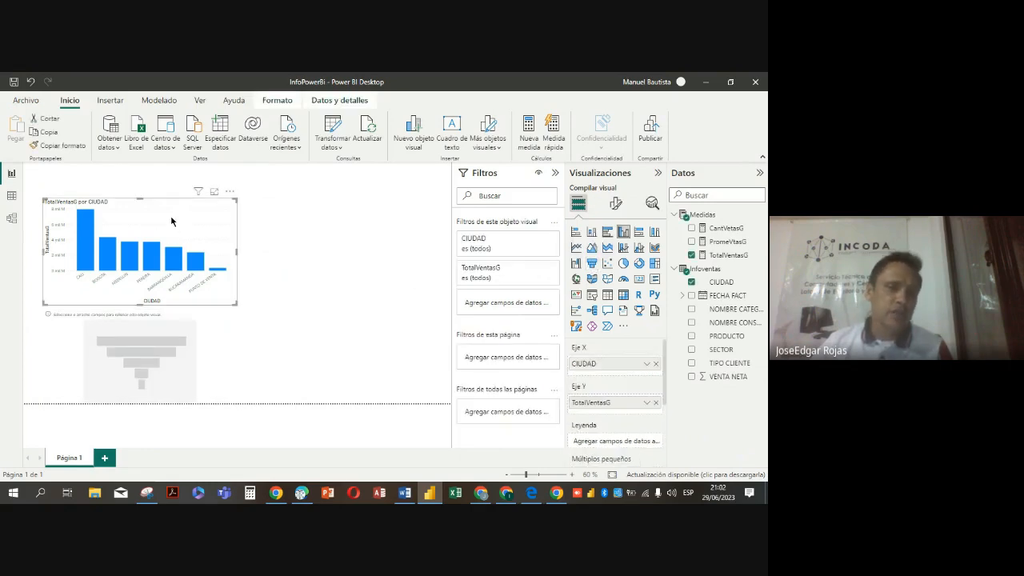
click(363, 246)
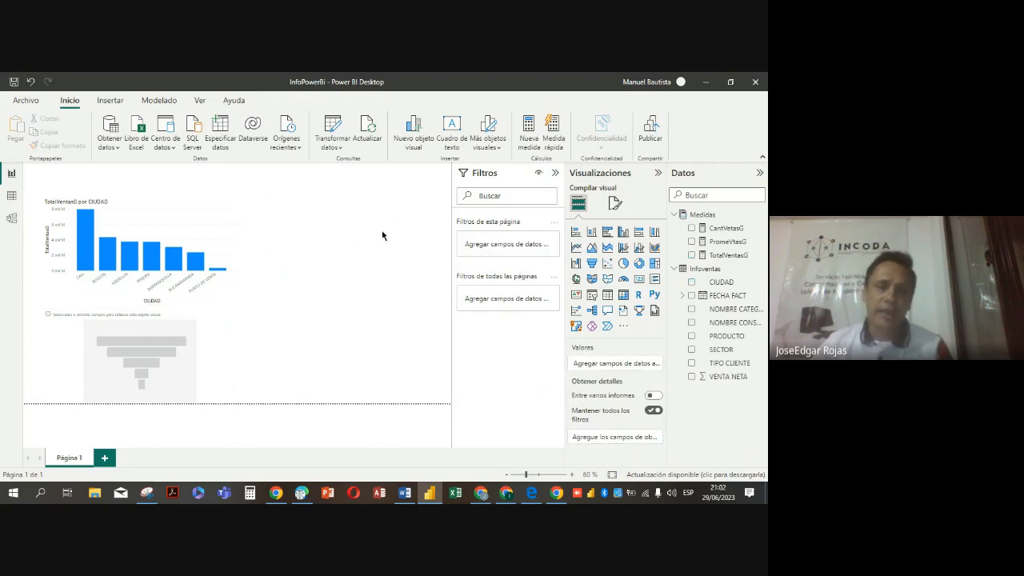
click(178, 332)
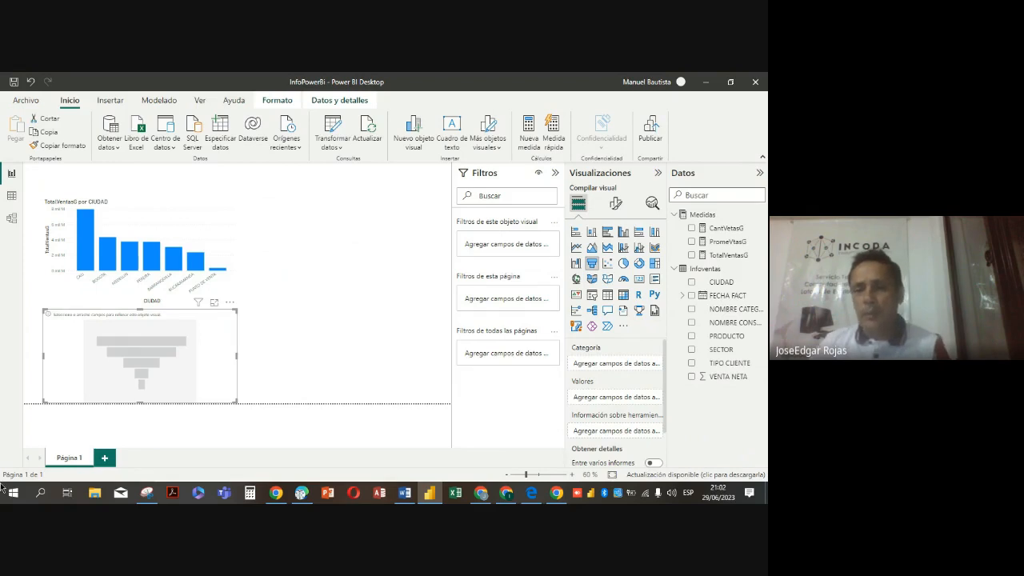
click(691, 352)
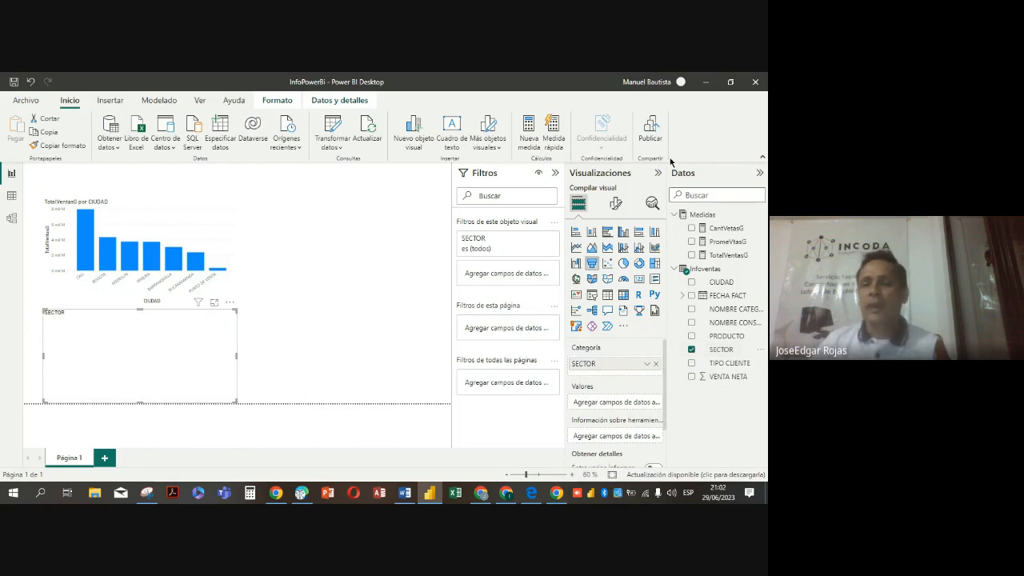
click(692, 255)
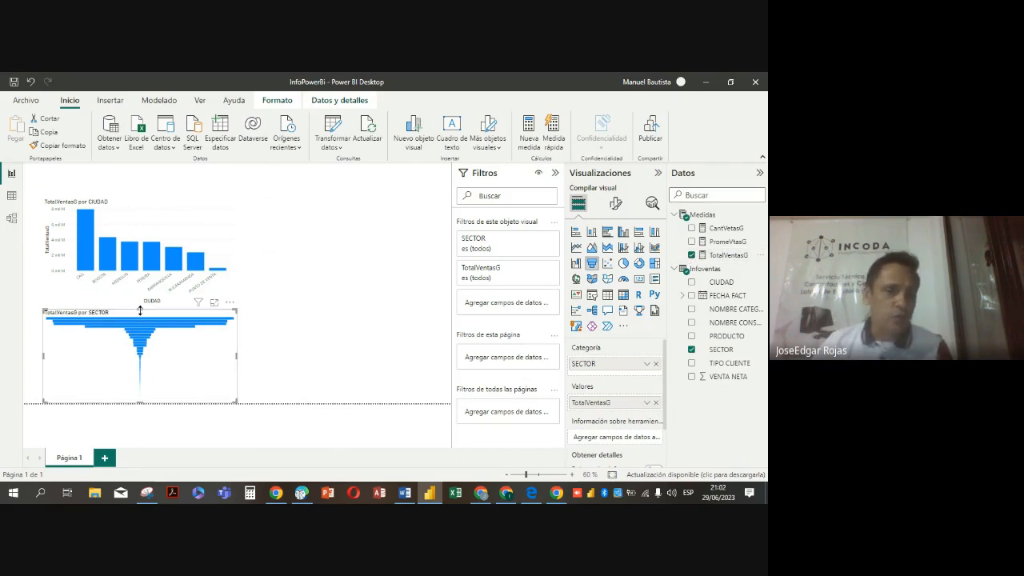
mouse_move(139, 311)
mouse_down()
mouse_move(142, 299)
mouse_move(137, 317)
mouse_up()
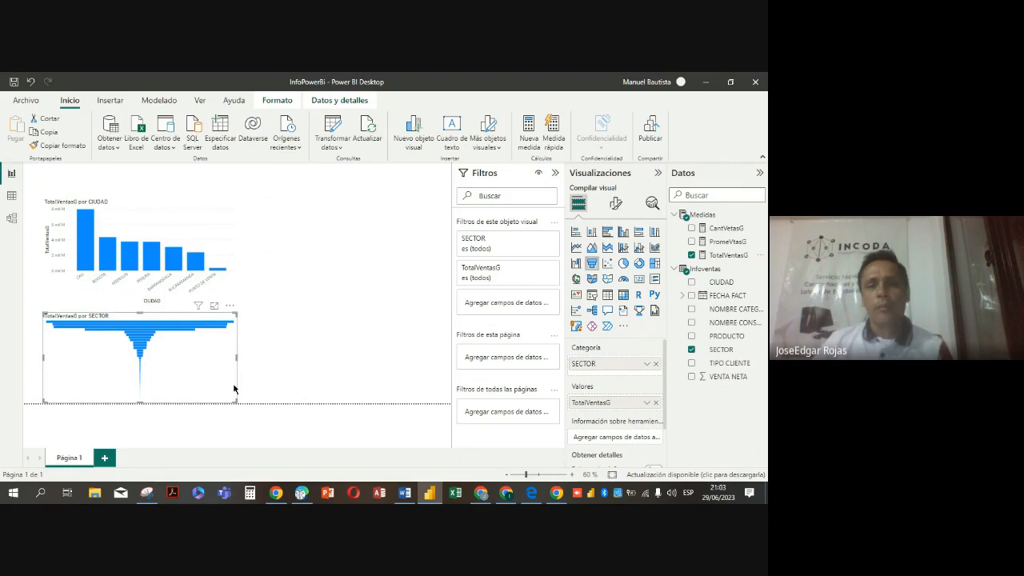
click(362, 239)
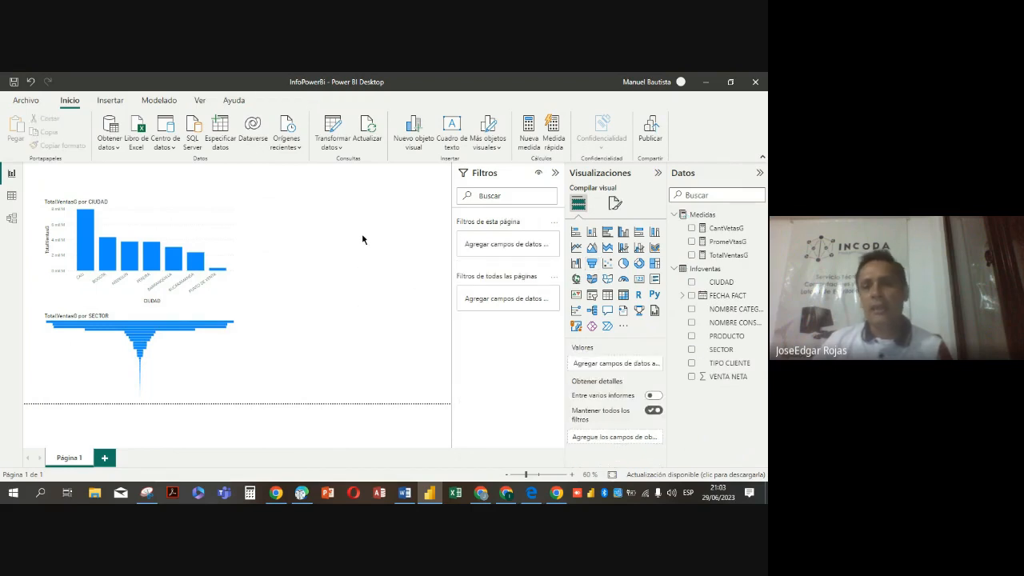
Add a pie chart of TotalVentasG by NOMBRE CATEGORIA beside the column chart, aligning their top edges
click(624, 263)
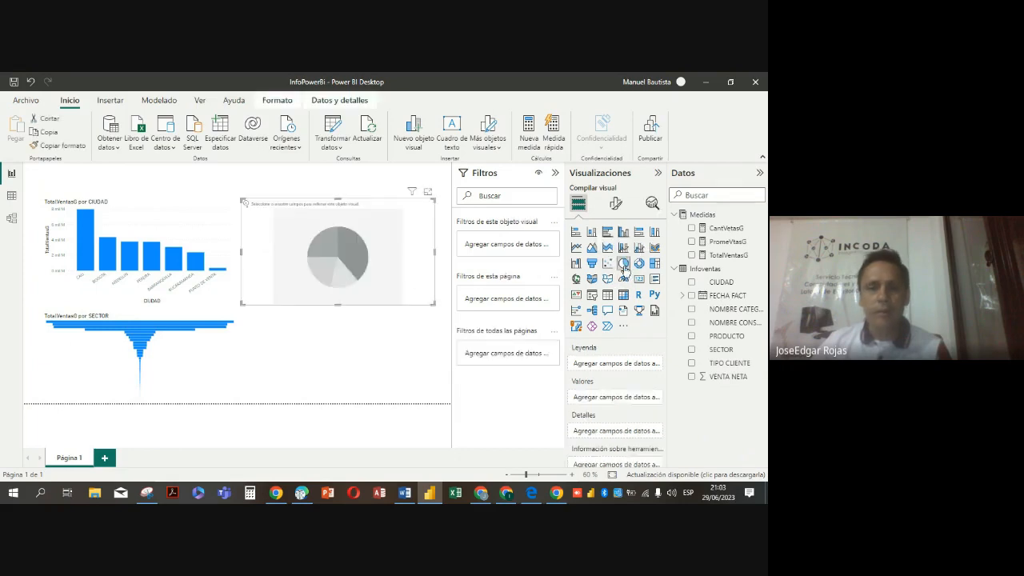
drag(355, 253, 369, 249)
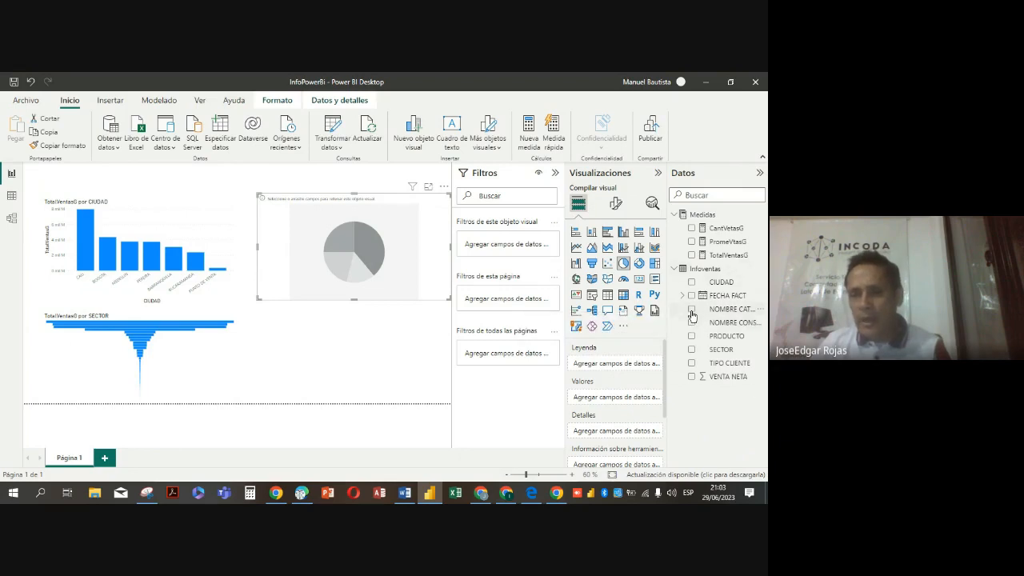
click(691, 311)
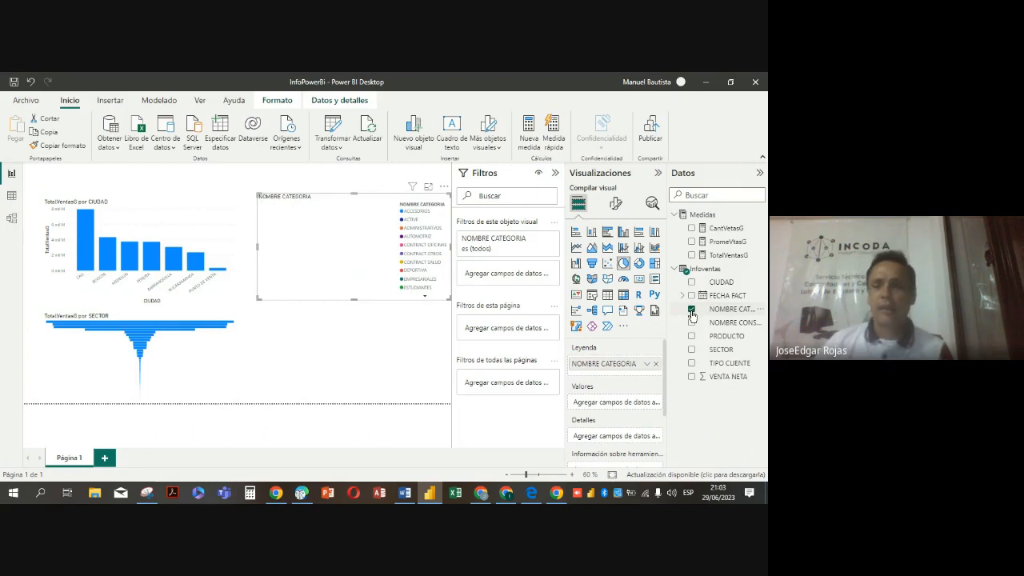
click(691, 255)
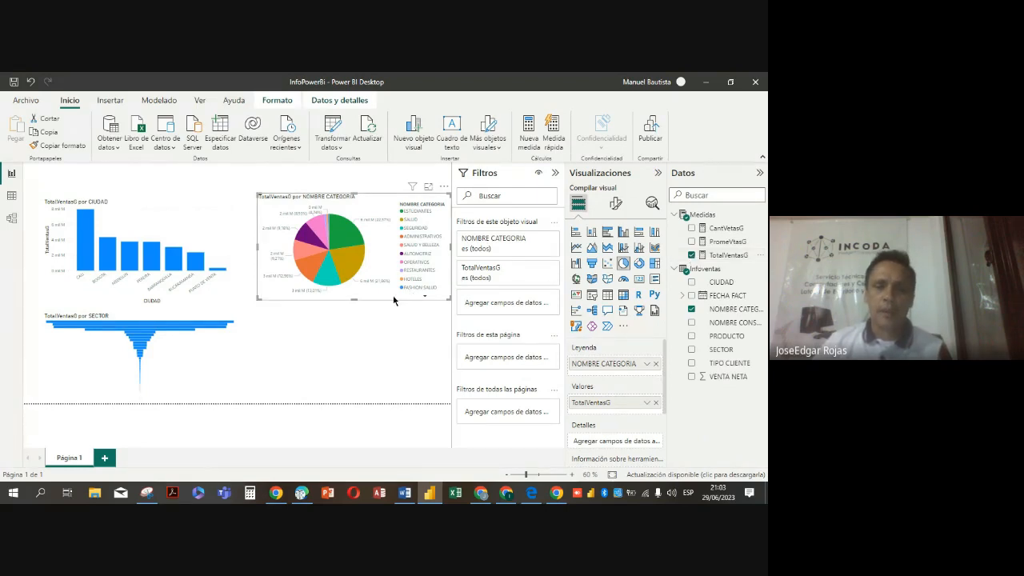
drag(395, 304, 397, 309)
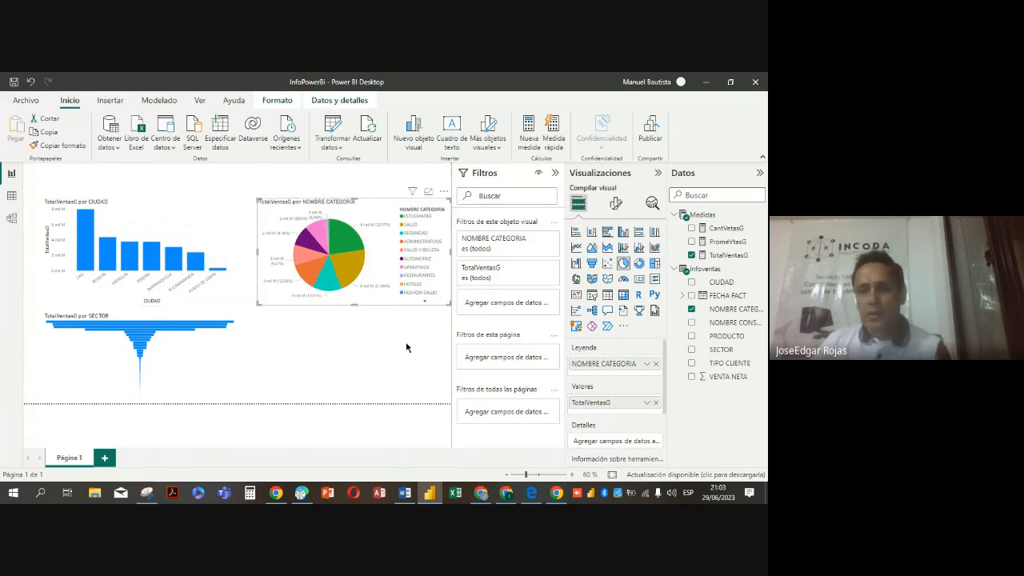
click(339, 338)
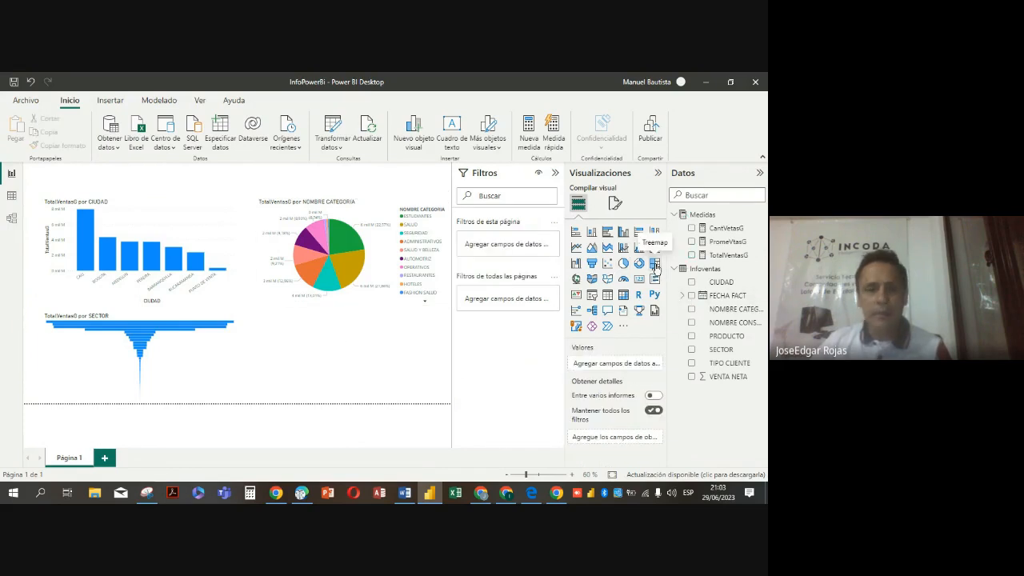
Add a treemap of TotalVentasG by PRODUCTO below the pie chart
click(654, 264)
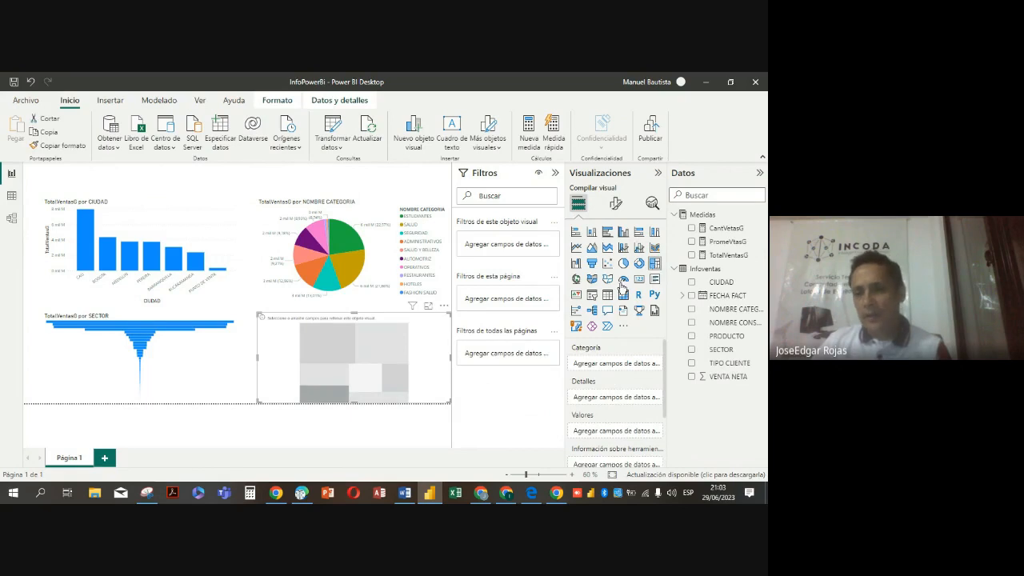
click(692, 338)
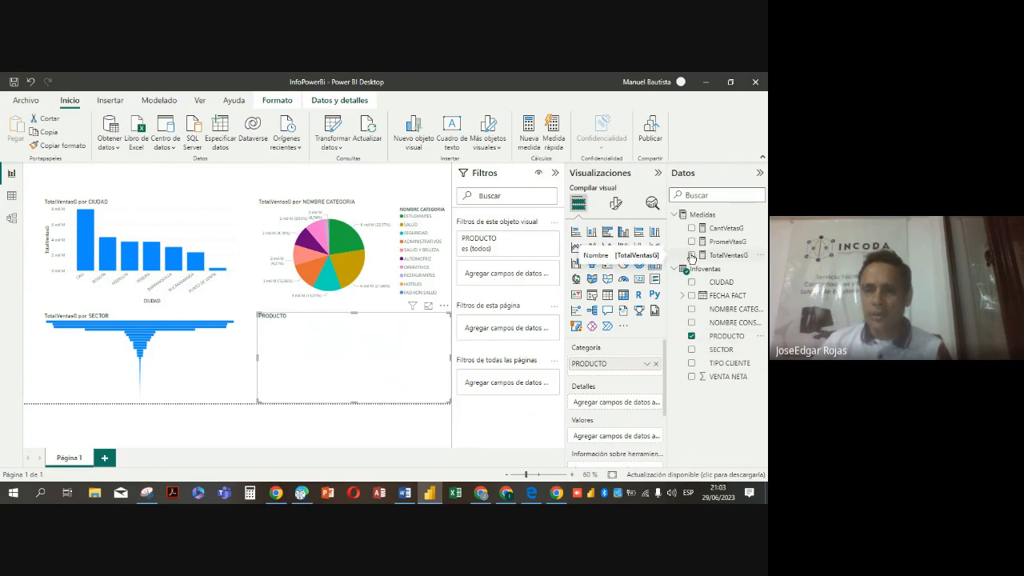
click(692, 255)
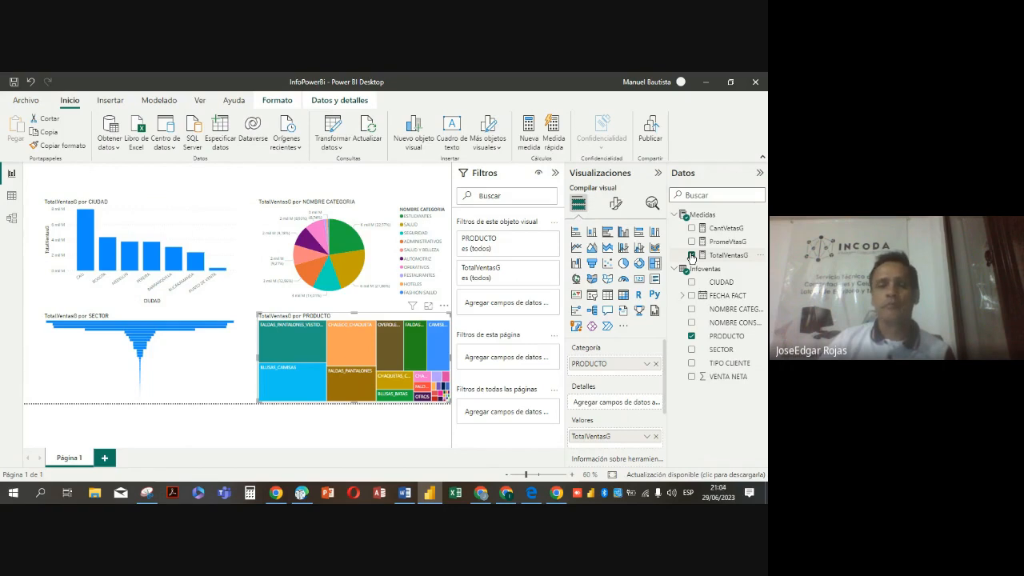
click(692, 256)
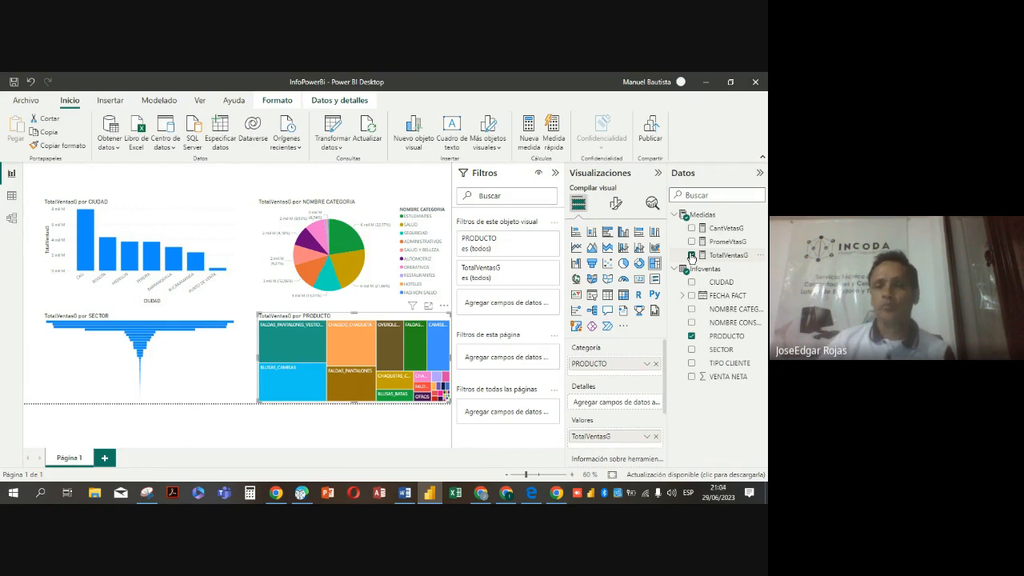
Collapse the data, visualization and filter panes to give the report canvas more room
click(760, 174)
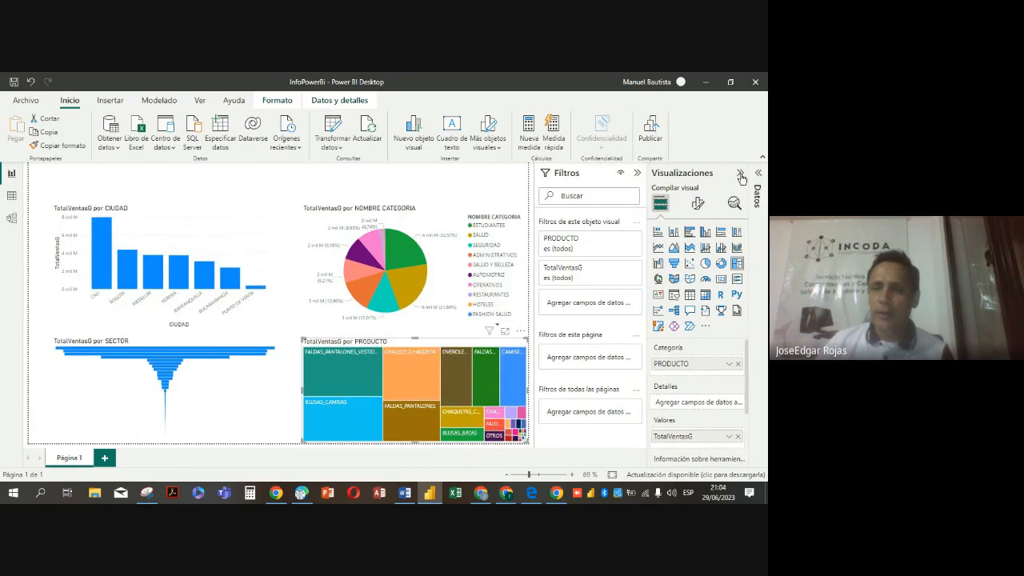
click(740, 173)
click(719, 173)
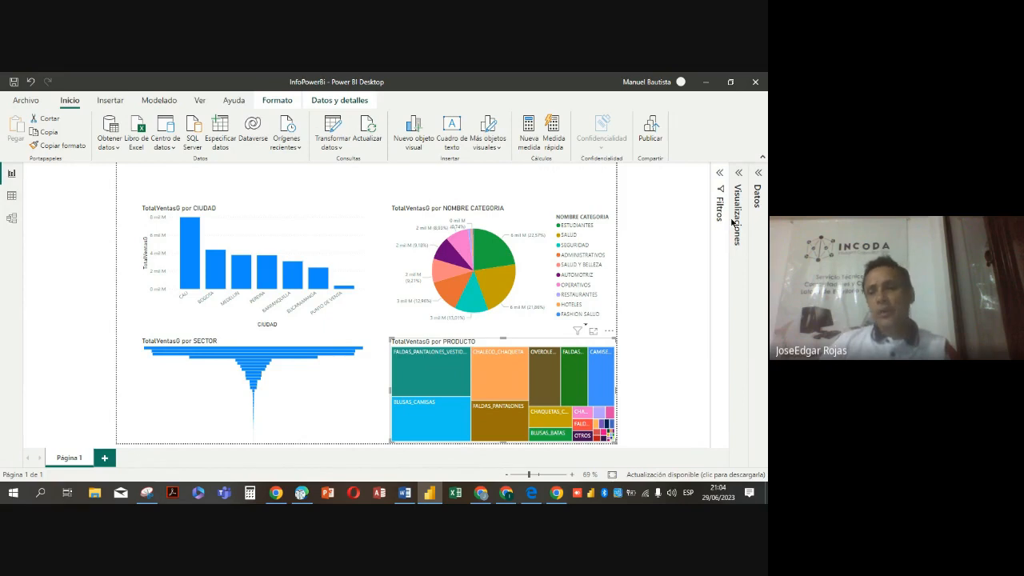
Insert a card visual, reduce its height and place it above the CIUDAD column chart
click(737, 174)
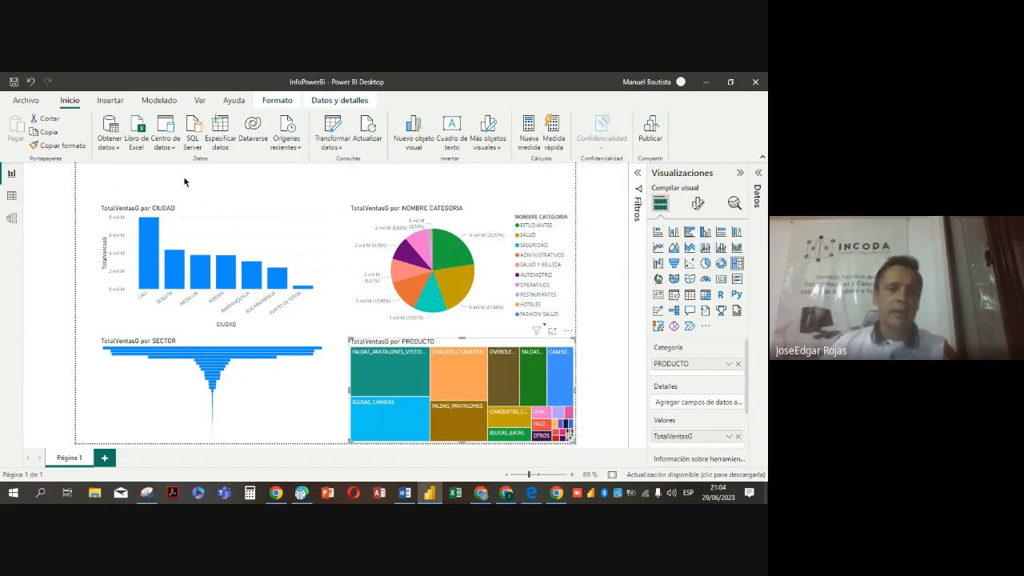
click(110, 184)
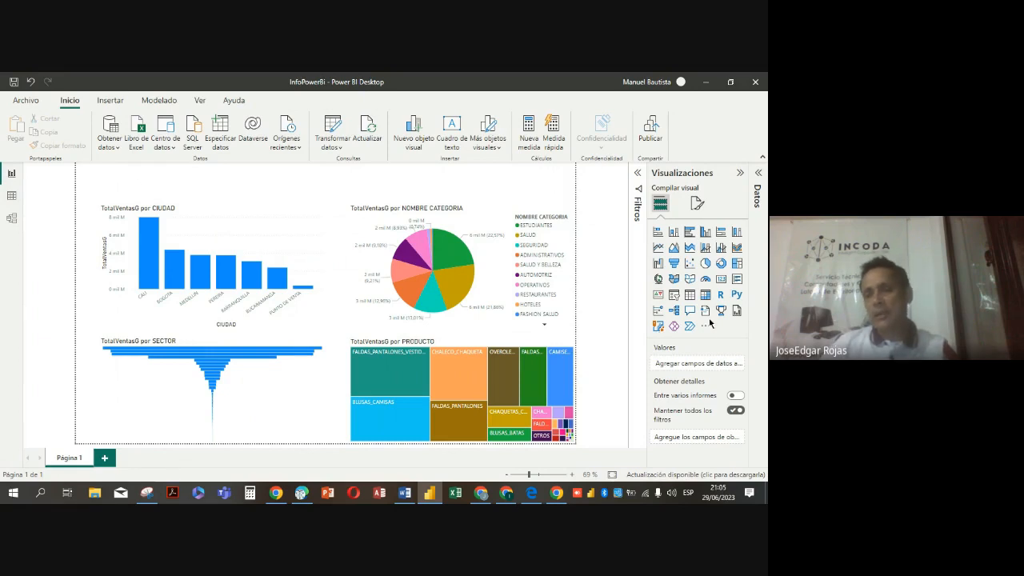
click(722, 280)
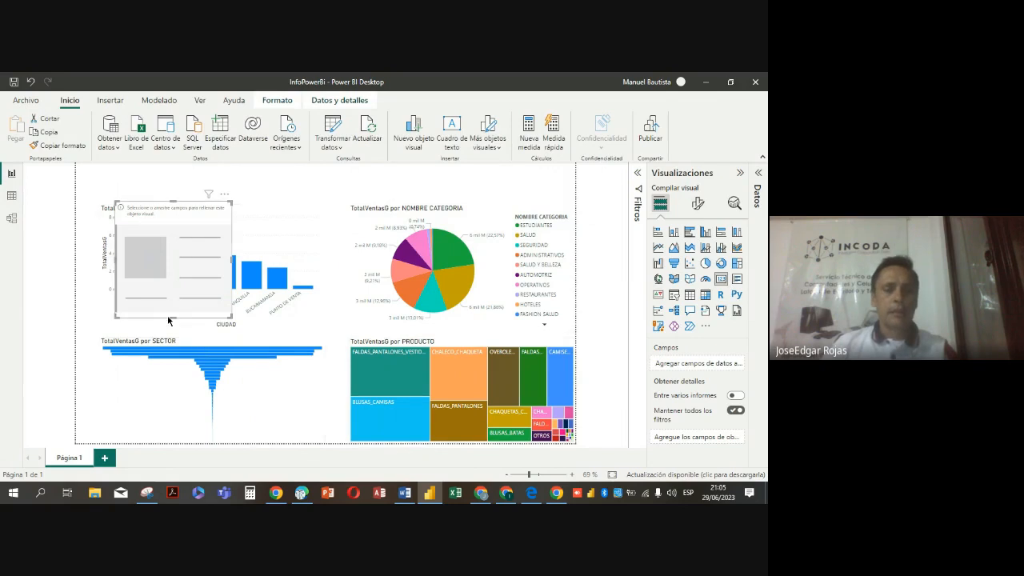
drag(173, 314, 181, 180)
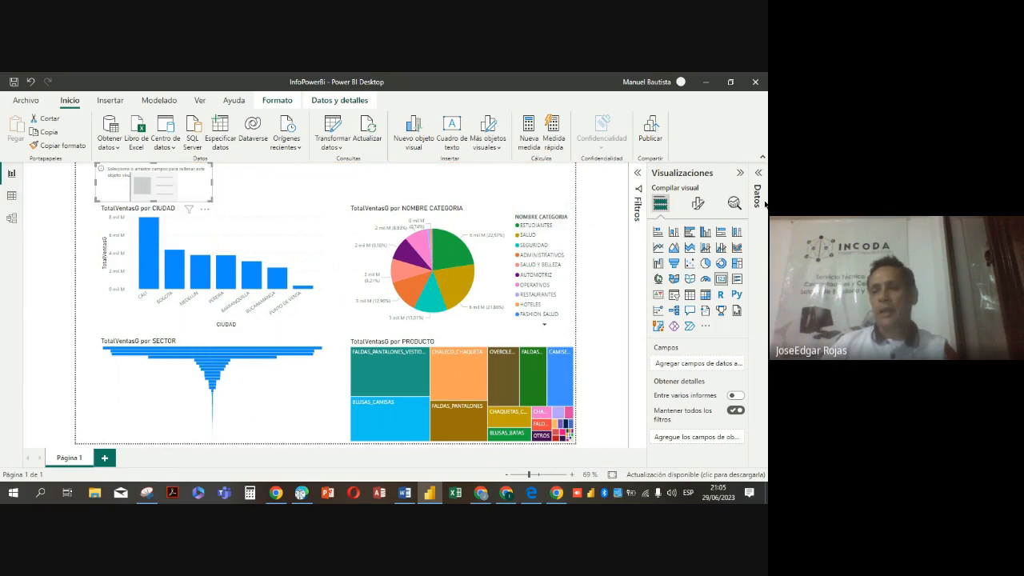
Show the TotalVentasG measure in the card, shorten it and move it to the page's upper-left corner
click(740, 175)
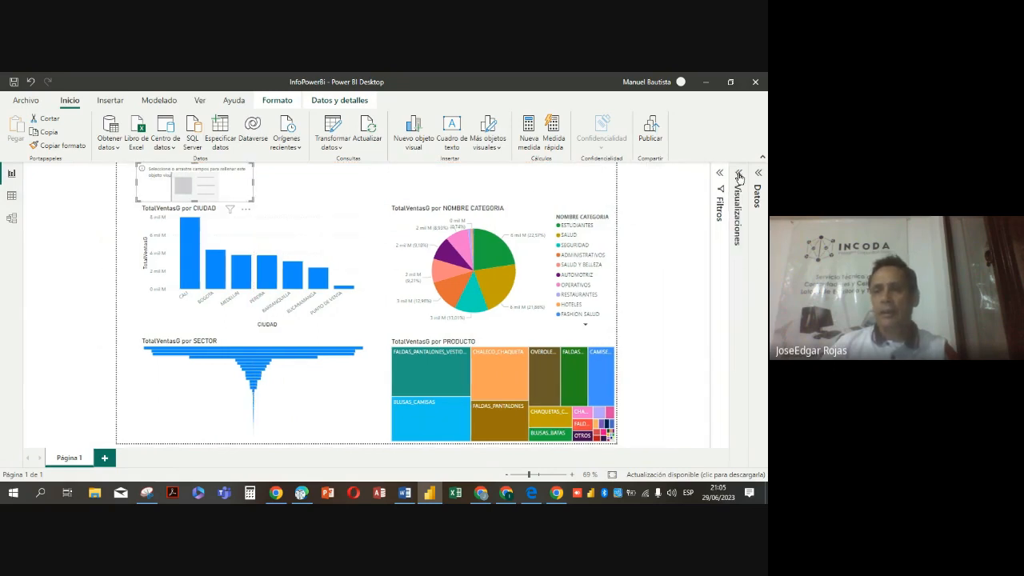
click(758, 174)
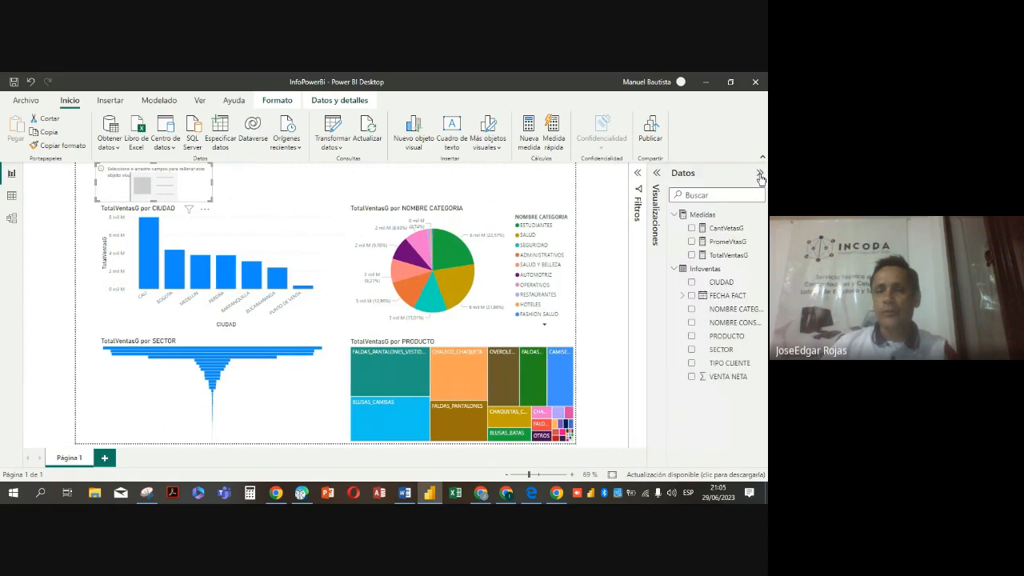
click(692, 256)
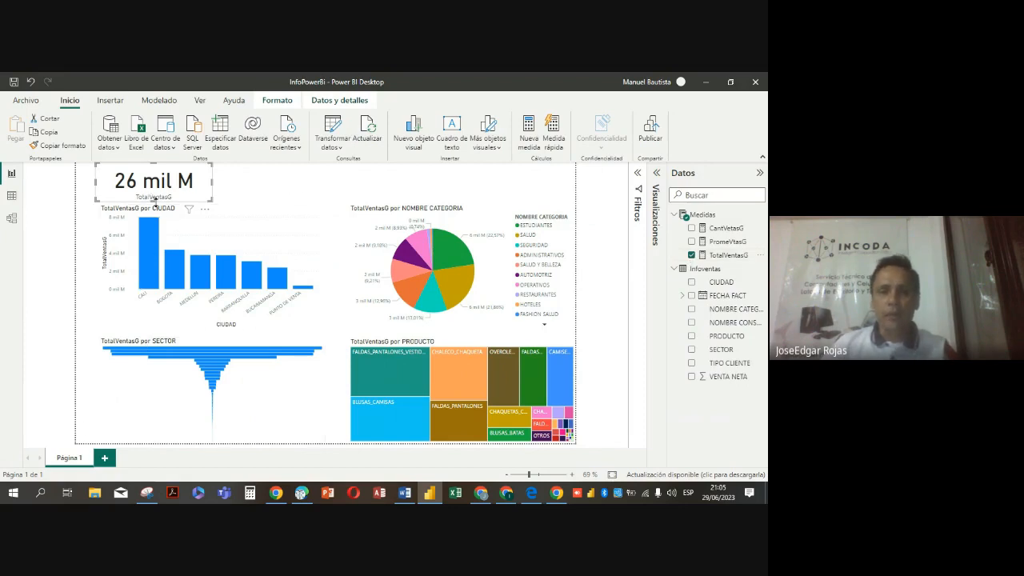
drag(155, 200, 153, 181)
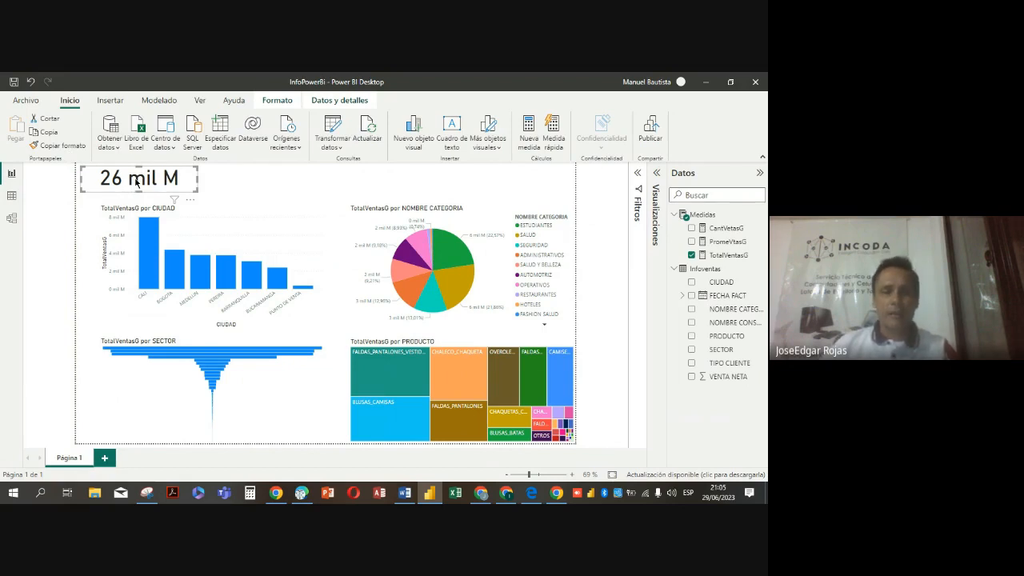
Set the display units of the TotalVentasG card's callout value to Ninguno
click(262, 212)
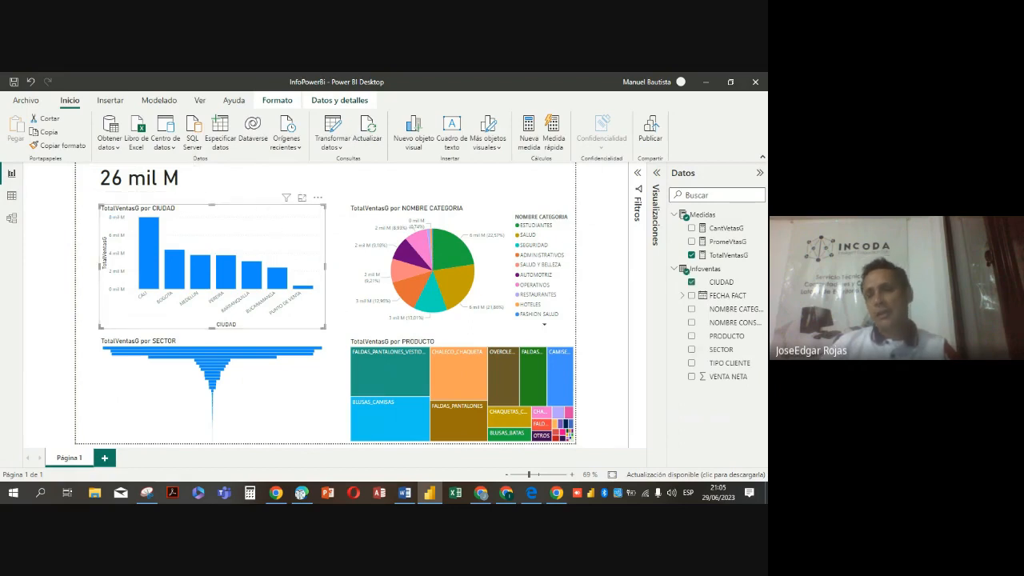
click(760, 173)
click(737, 174)
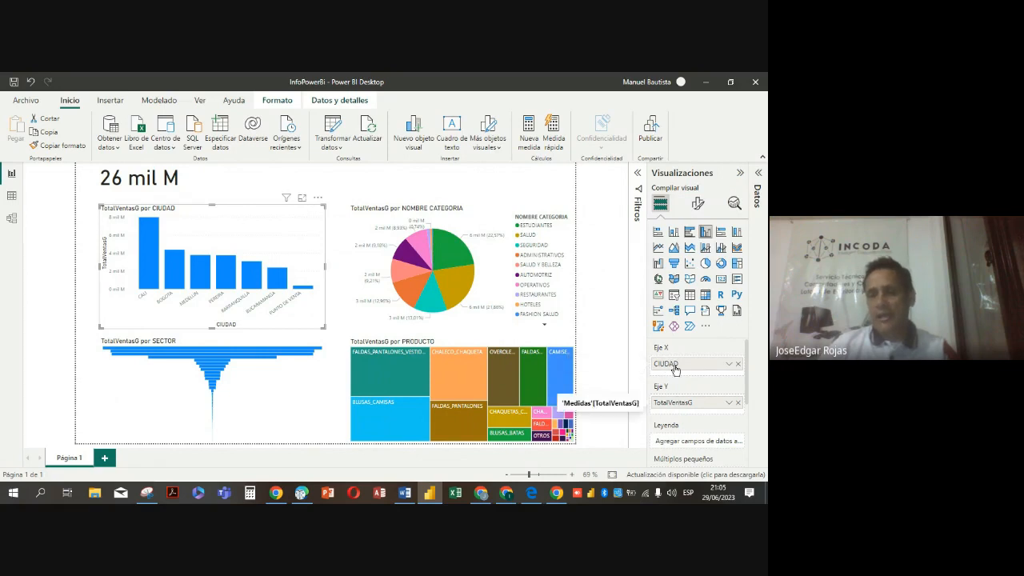
click(698, 206)
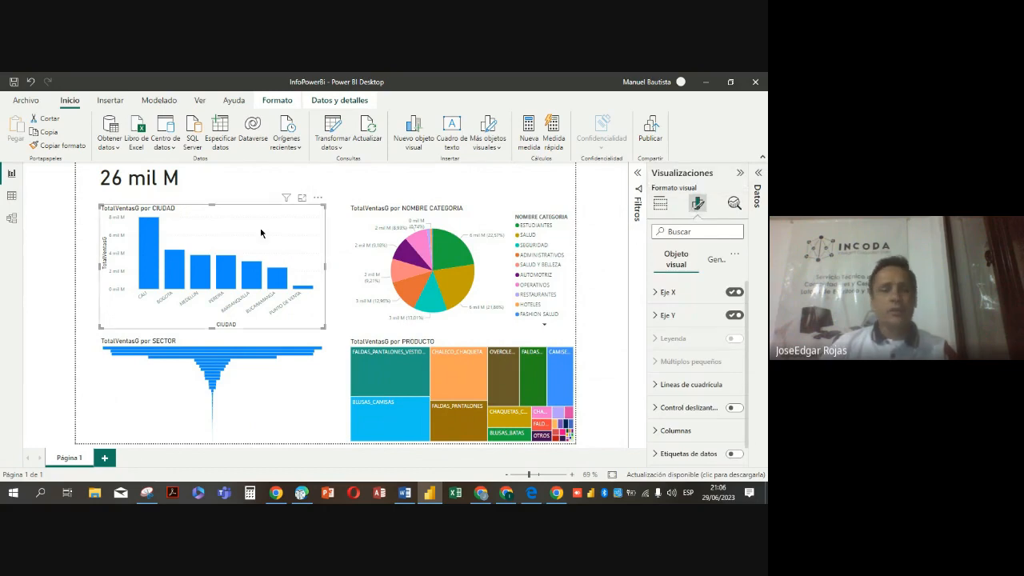
click(189, 185)
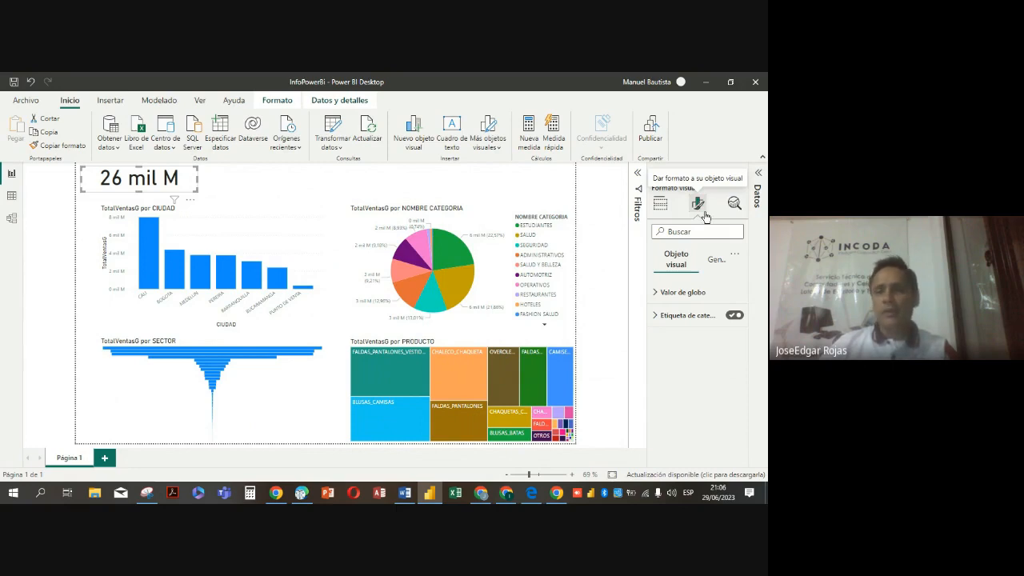
click(656, 294)
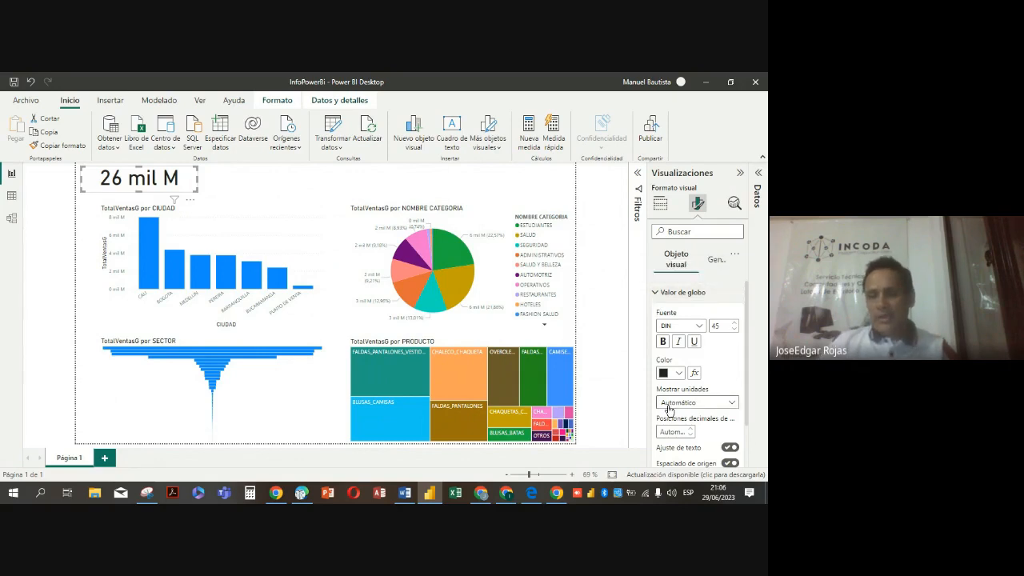
click(731, 405)
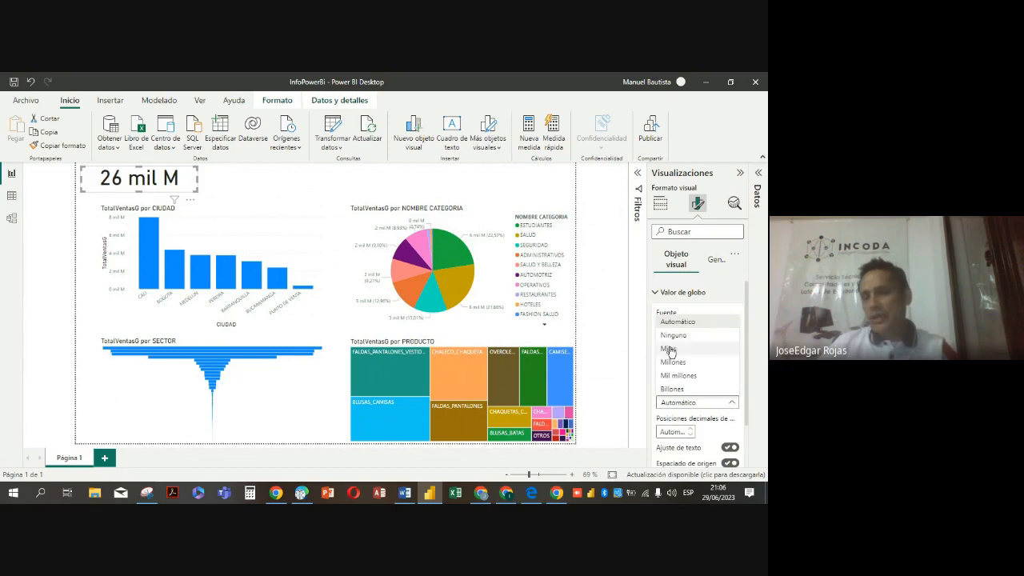
click(675, 337)
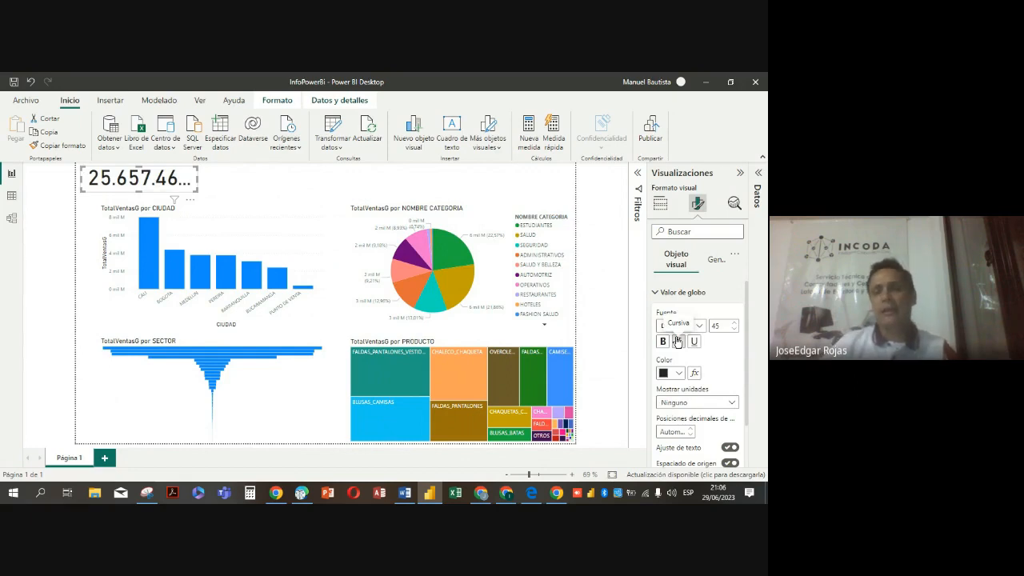
Reduce the font size of the card's callout value to 26
click(733, 329)
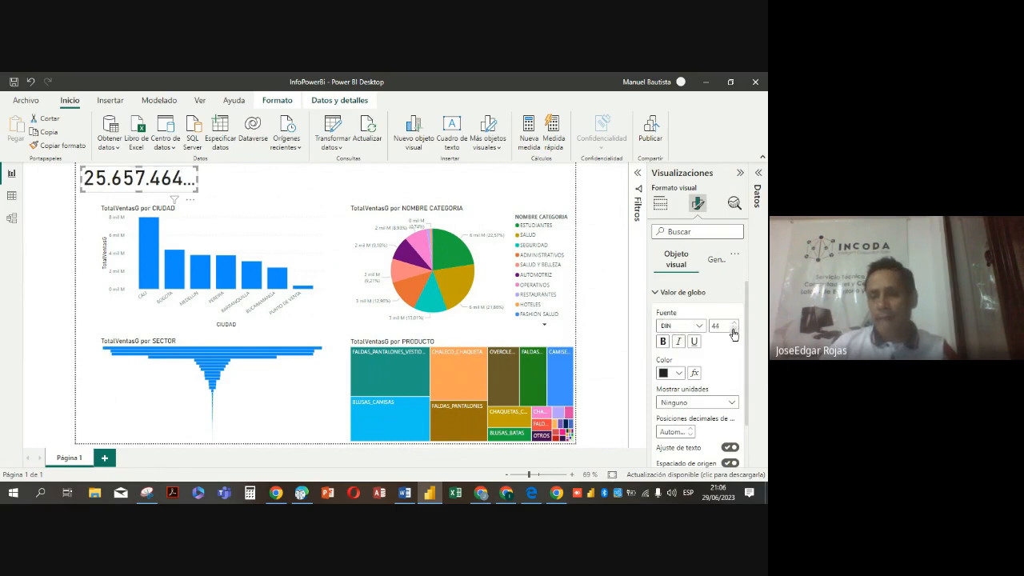
click(734, 329)
click(734, 330)
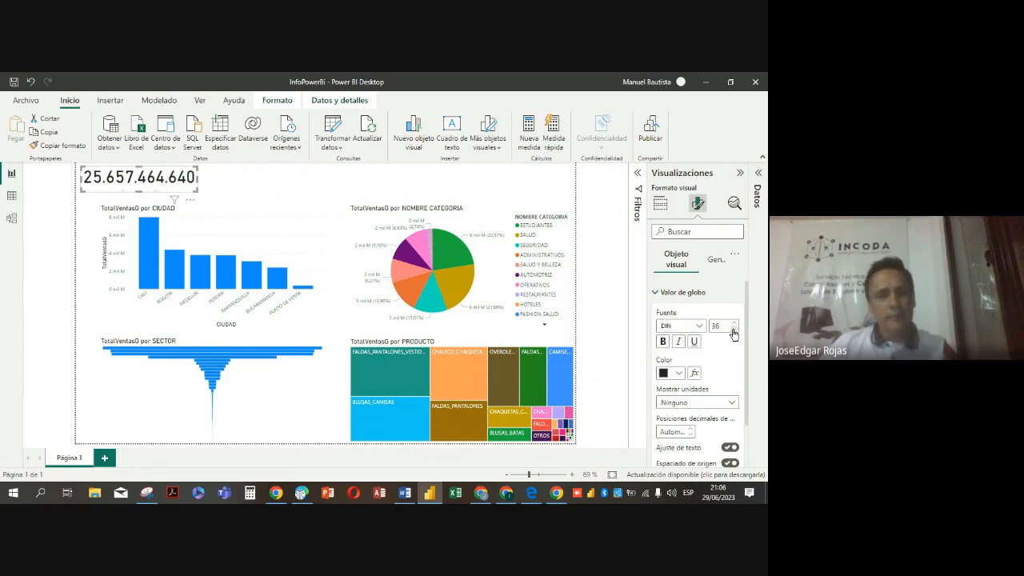
click(734, 330)
click(733, 330)
click(734, 330)
click(733, 330)
click(734, 329)
click(733, 329)
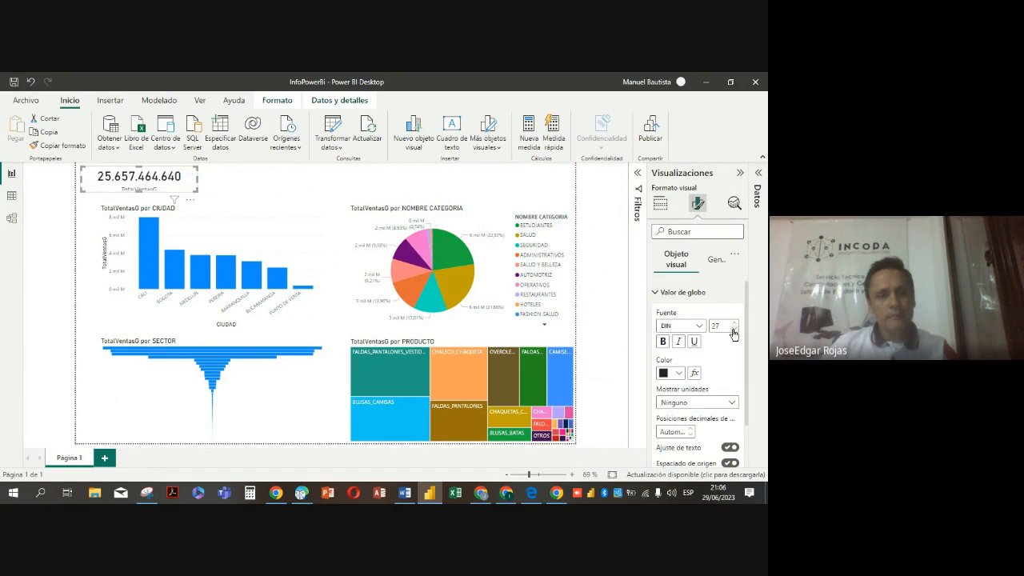
click(733, 329)
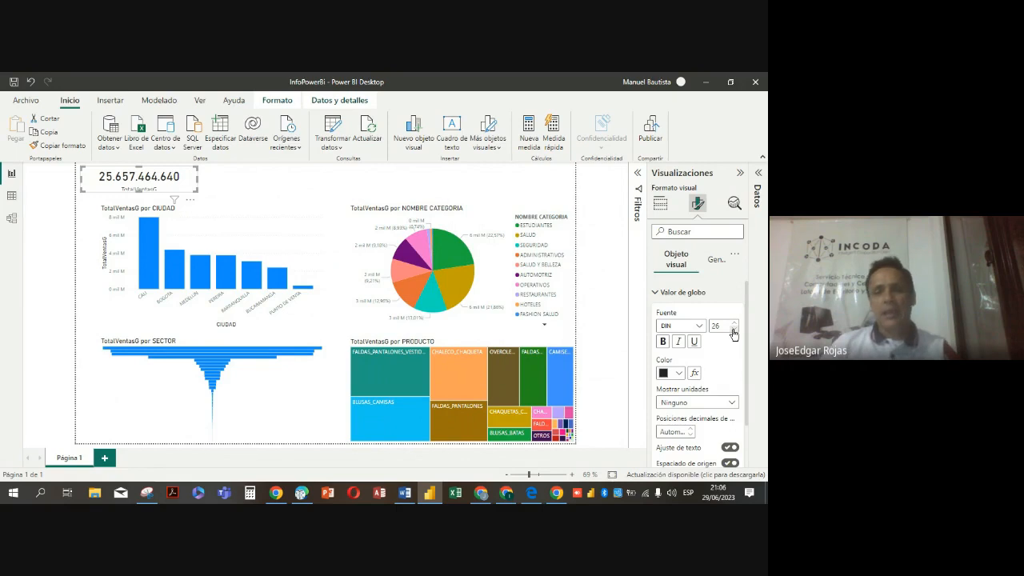
Make the card's callout value dark red and bold, and increase the card's height slightly
click(680, 374)
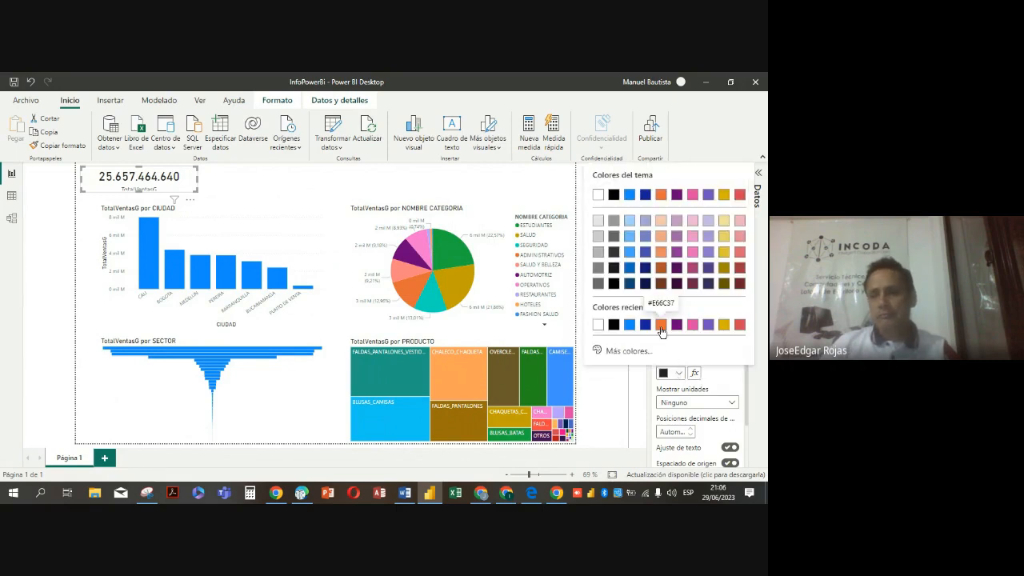
click(738, 286)
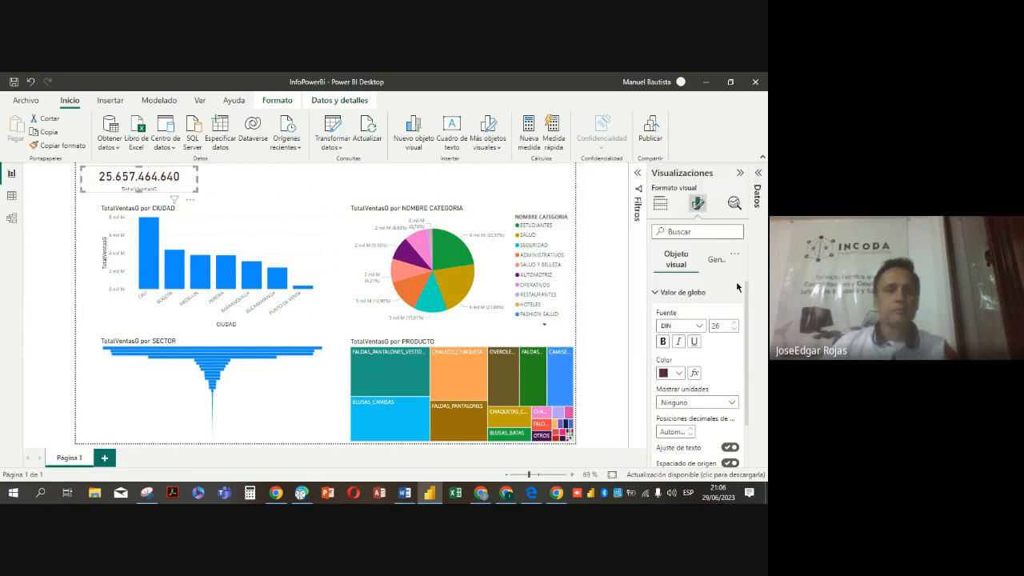
click(662, 341)
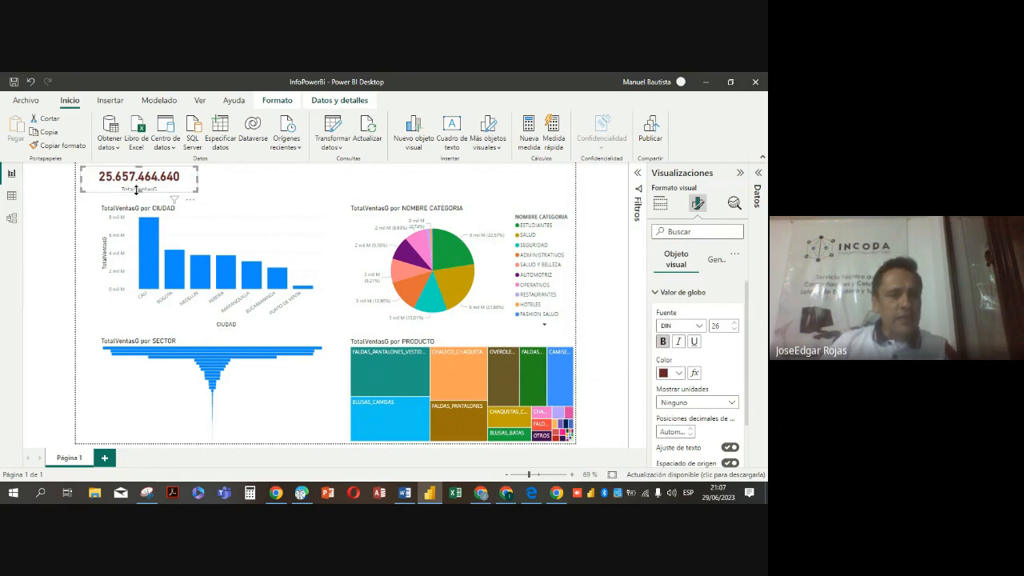
drag(138, 190, 138, 194)
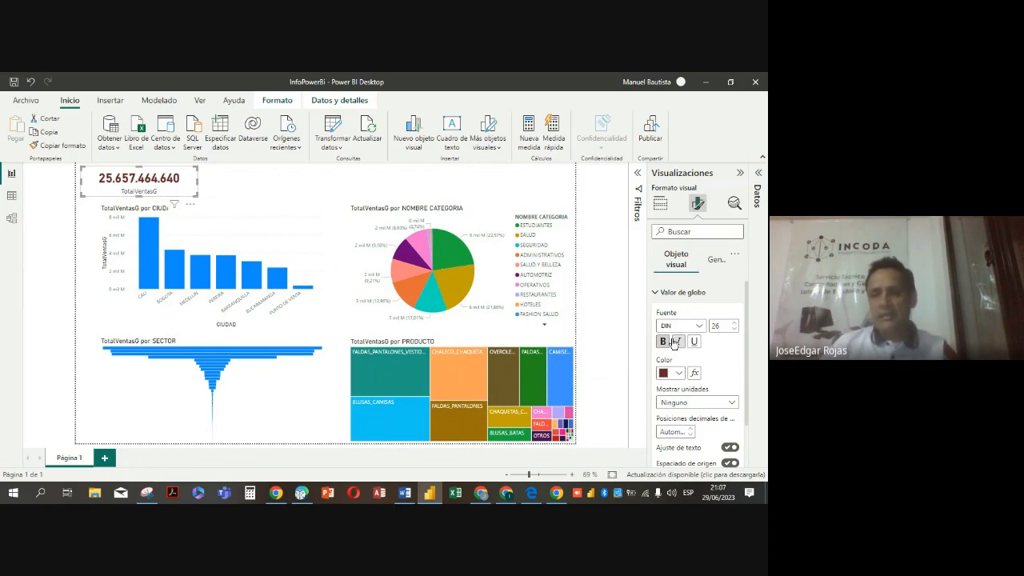
Turn off the category label of the TotalVentasG card
click(655, 293)
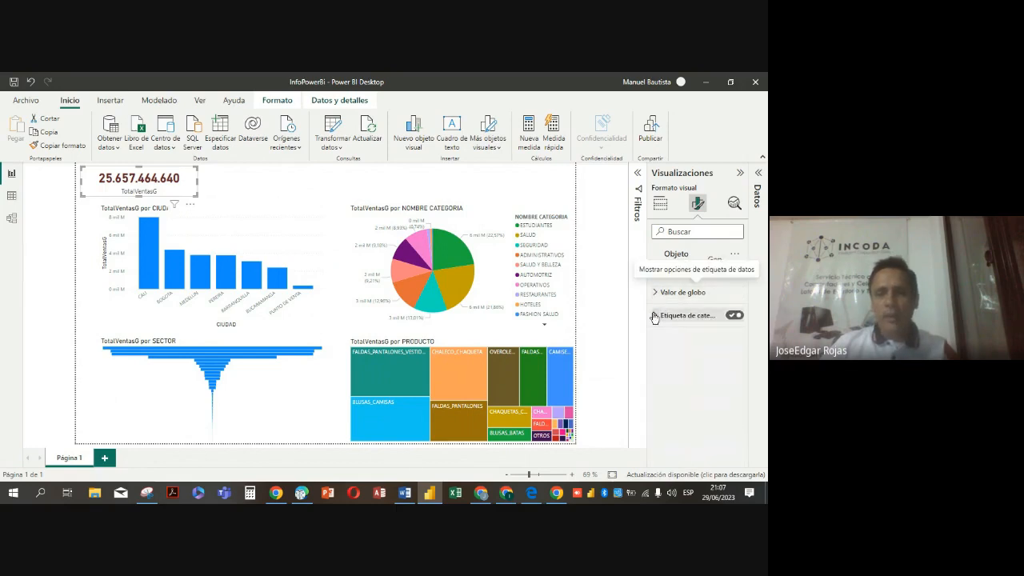
click(733, 316)
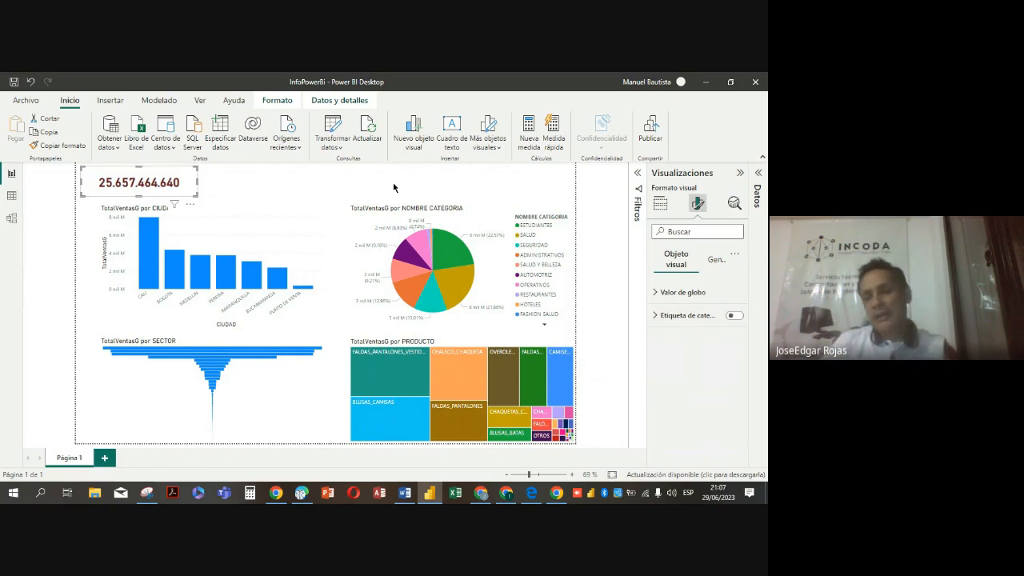
click(735, 315)
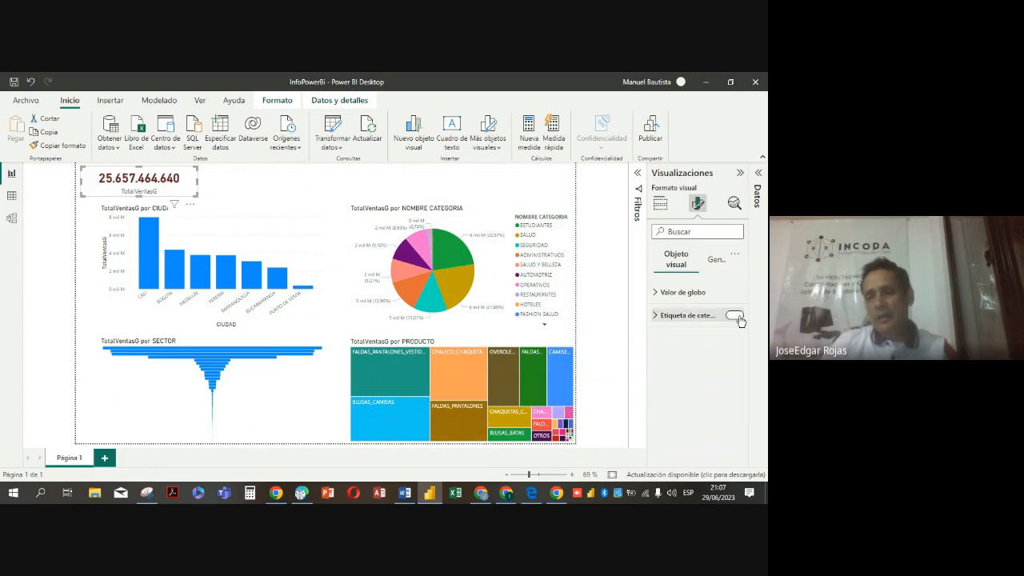
click(655, 315)
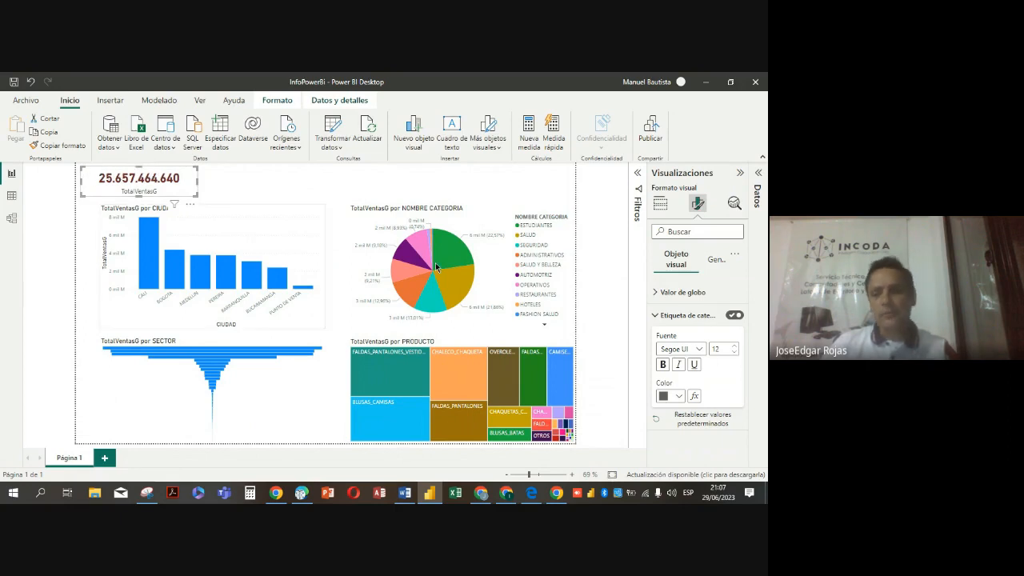
click(731, 317)
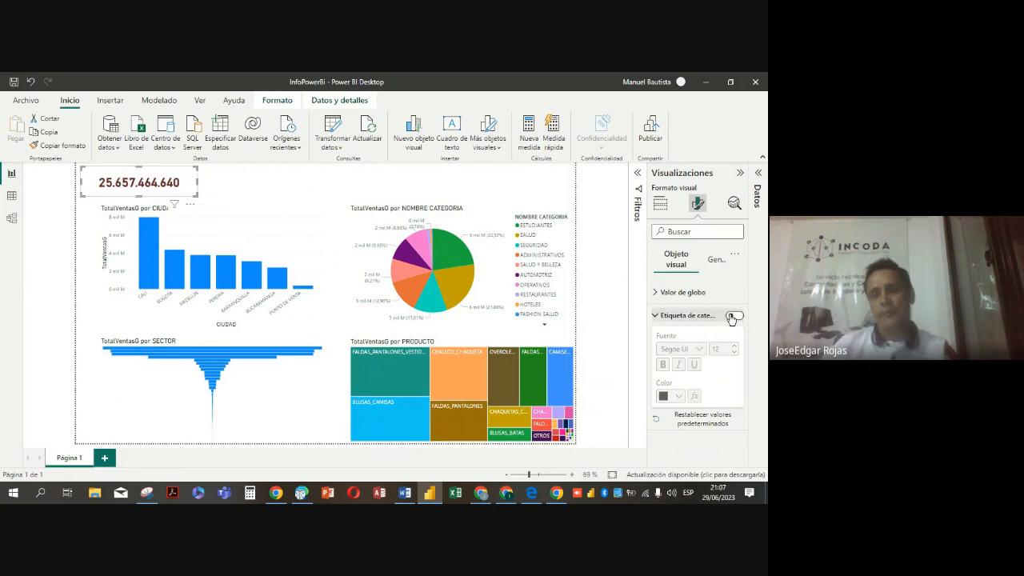
click(656, 317)
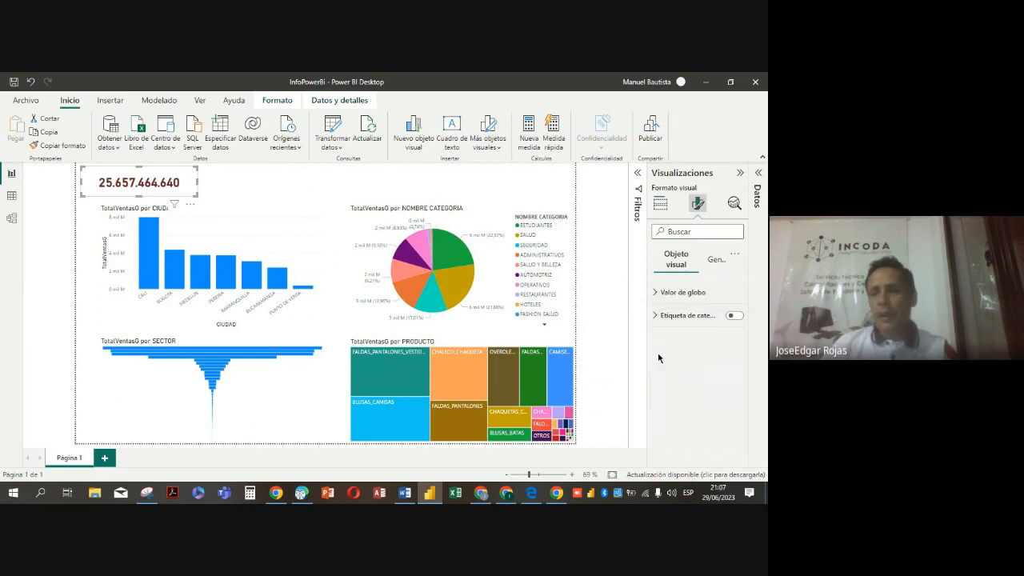
Enable the card's title and enter TOTAL VENTAS as its text
click(715, 262)
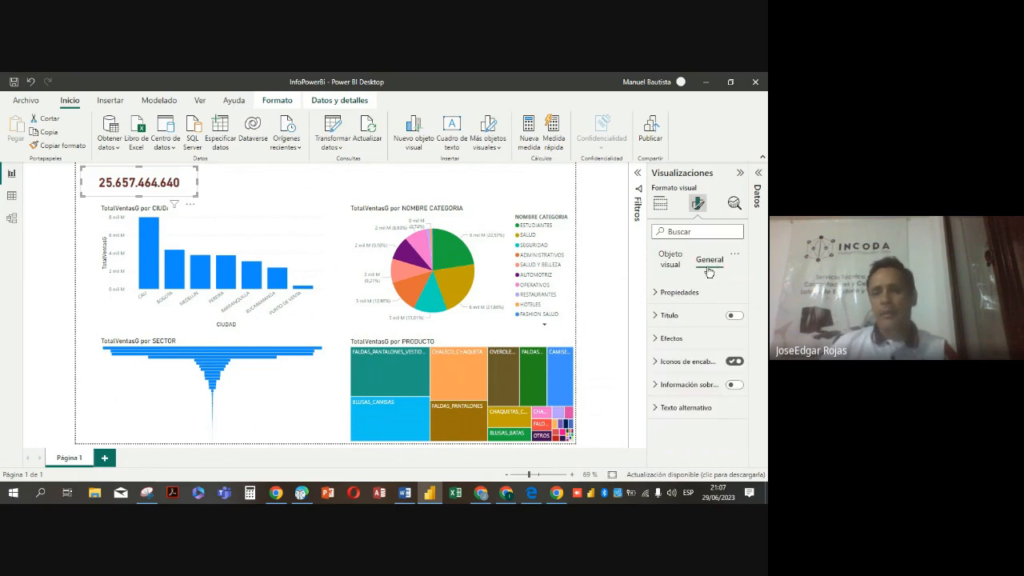
click(734, 317)
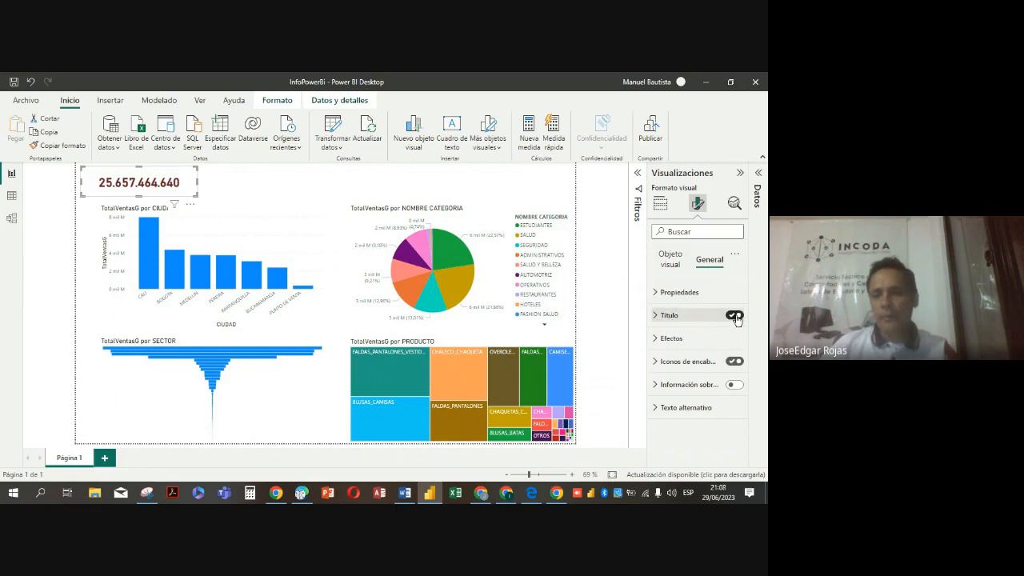
click(660, 315)
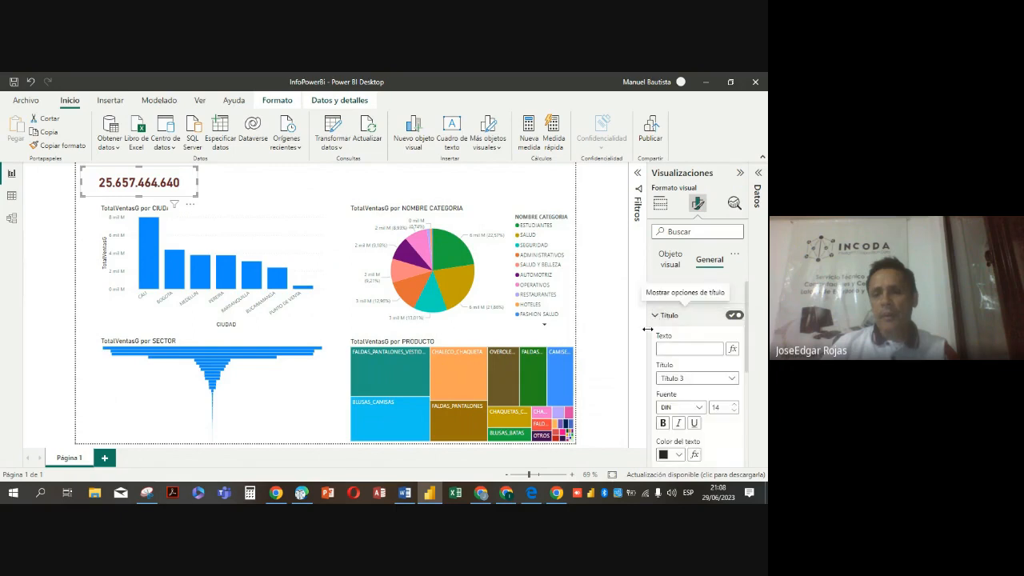
click(672, 348)
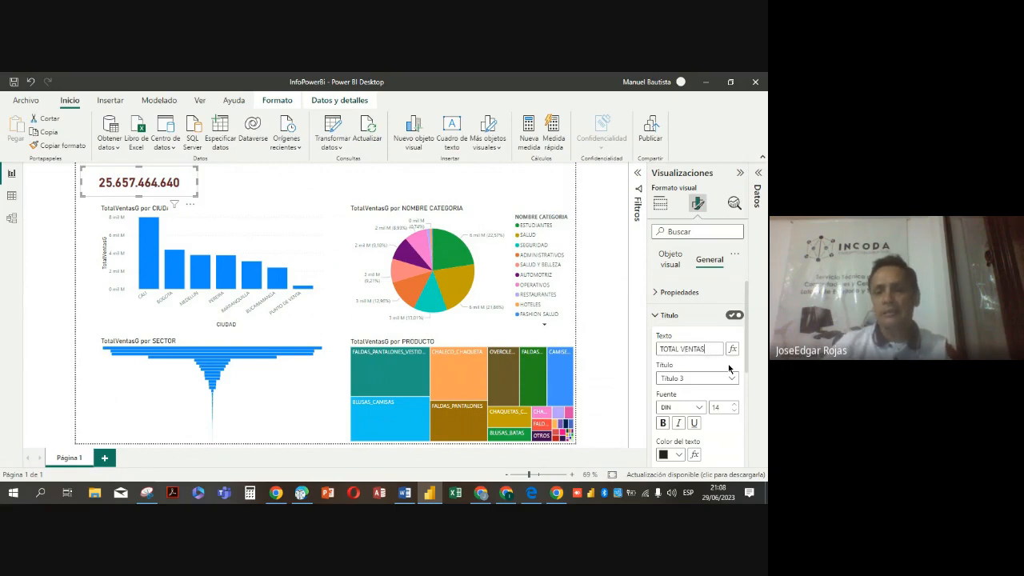
Center the TOTAL VENTAS title of the card horizontally and give it an orange background
key(Return)
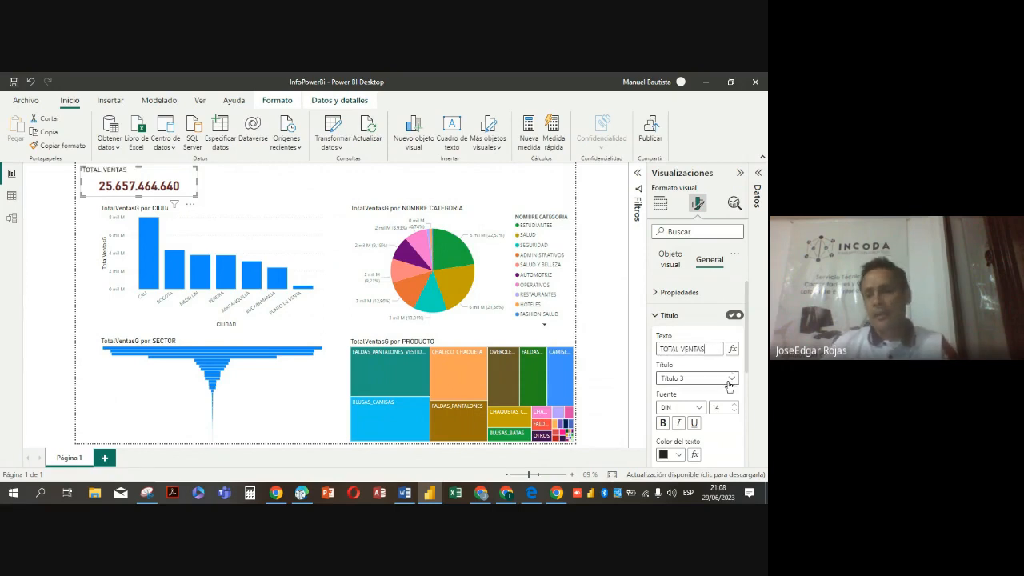
scroll(727, 388, down, 2)
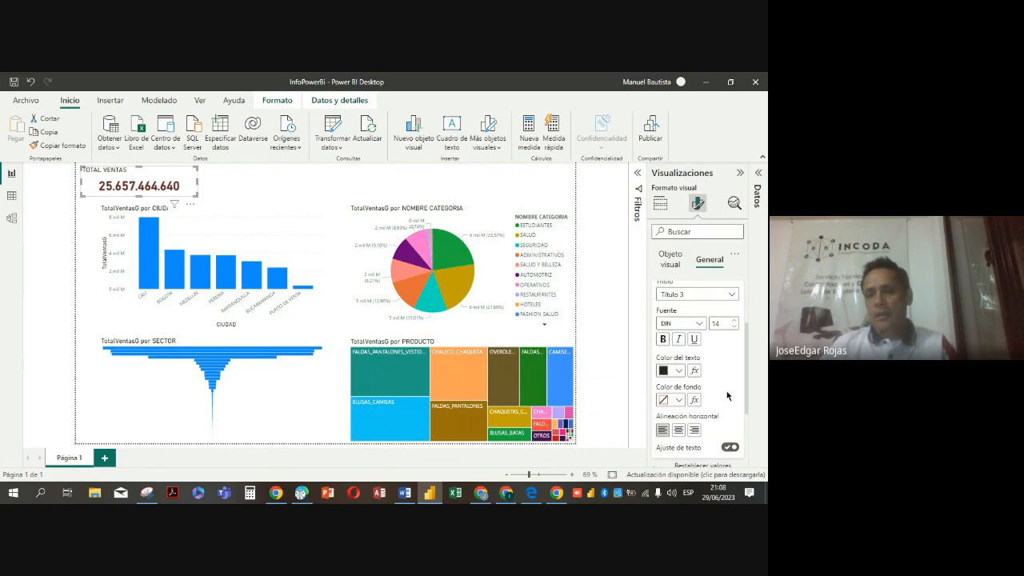
click(678, 432)
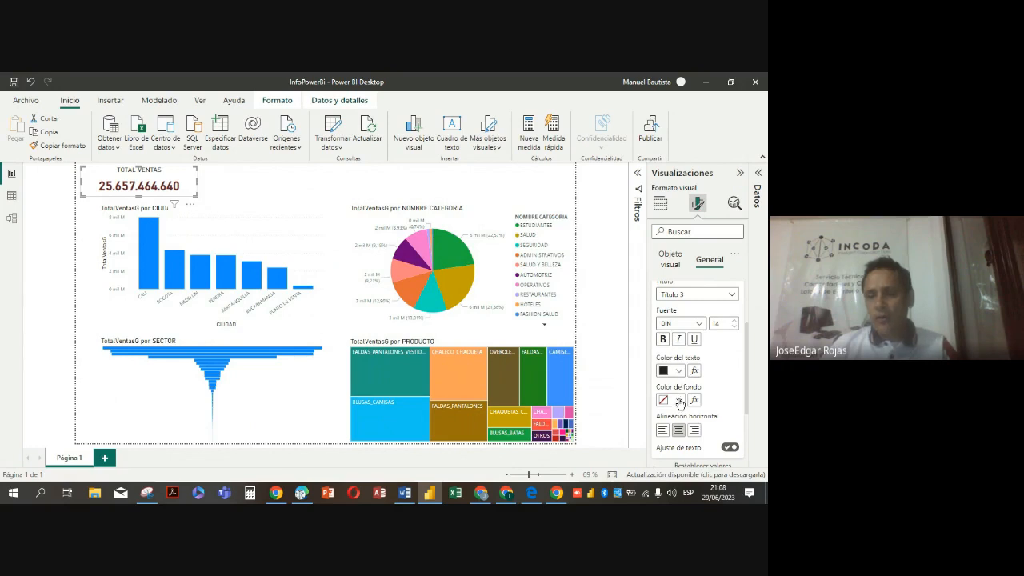
click(680, 401)
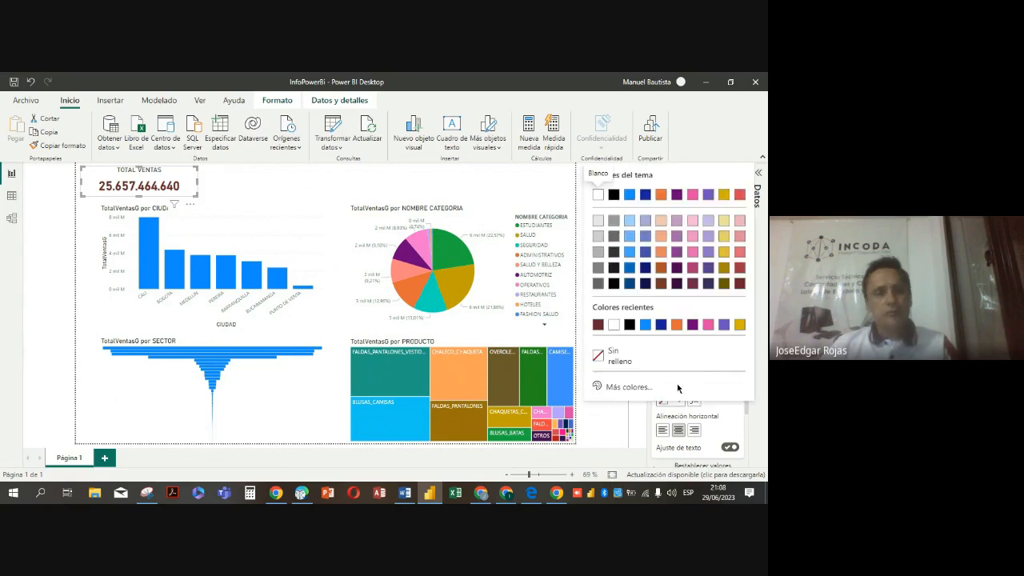
click(677, 325)
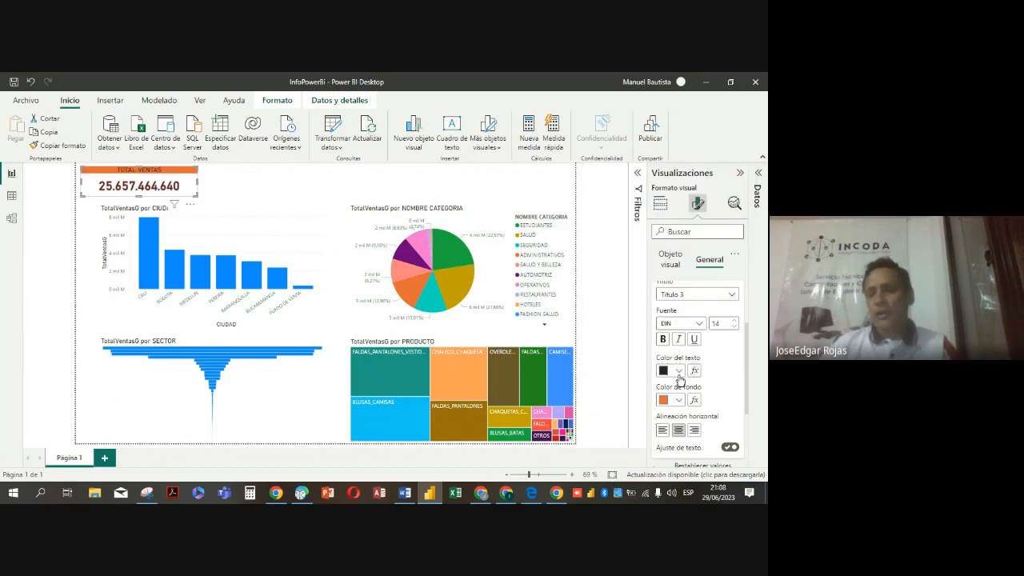
Make the card's TOTAL VENTAS title bold and set its text color to white
click(664, 344)
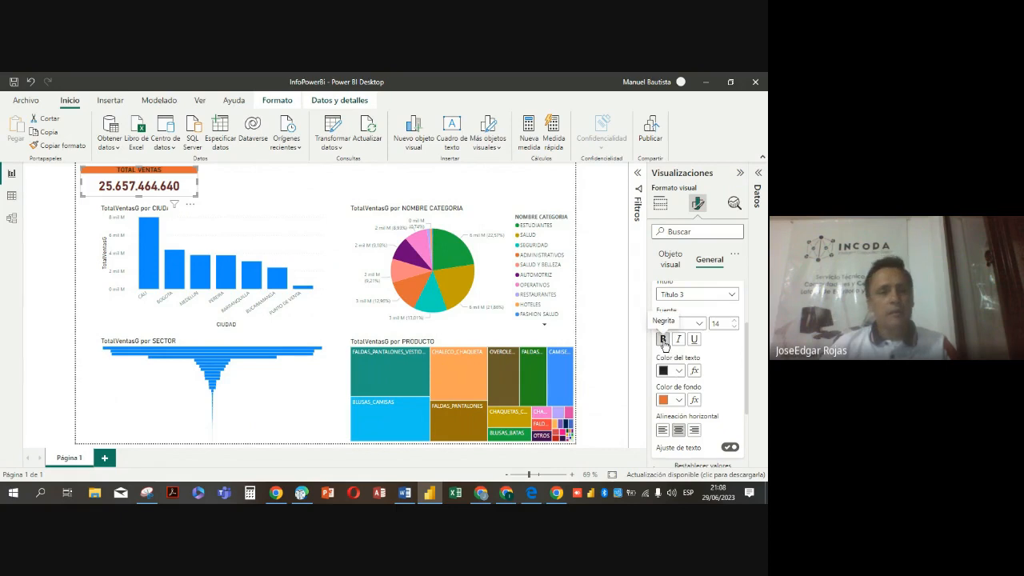
click(679, 399)
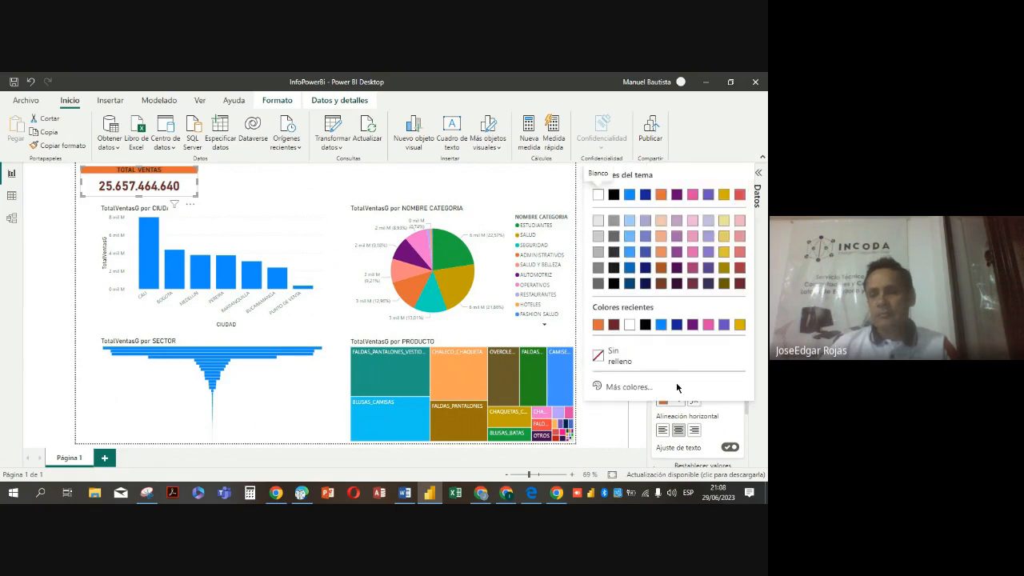
click(728, 223)
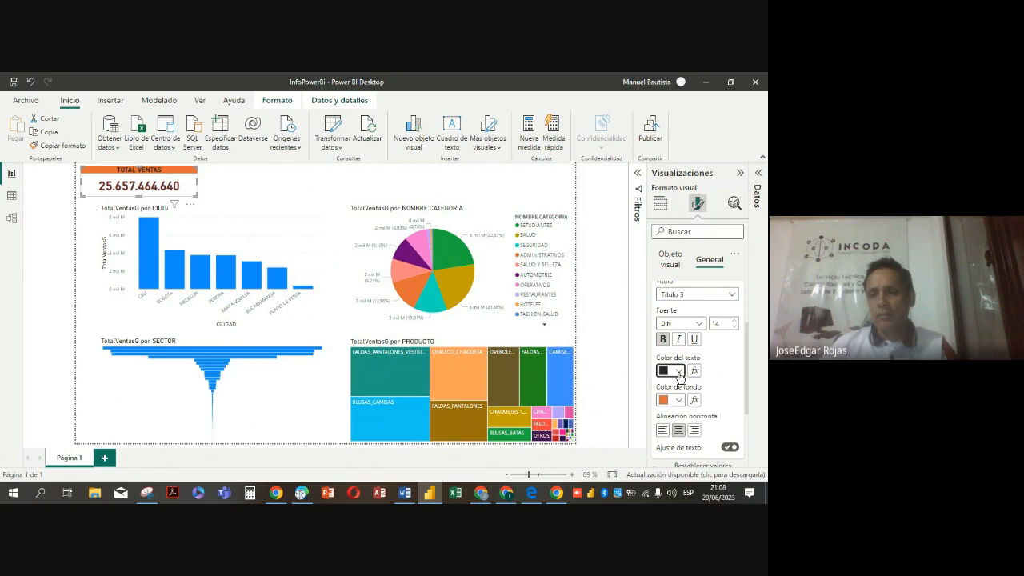
click(676, 371)
click(598, 197)
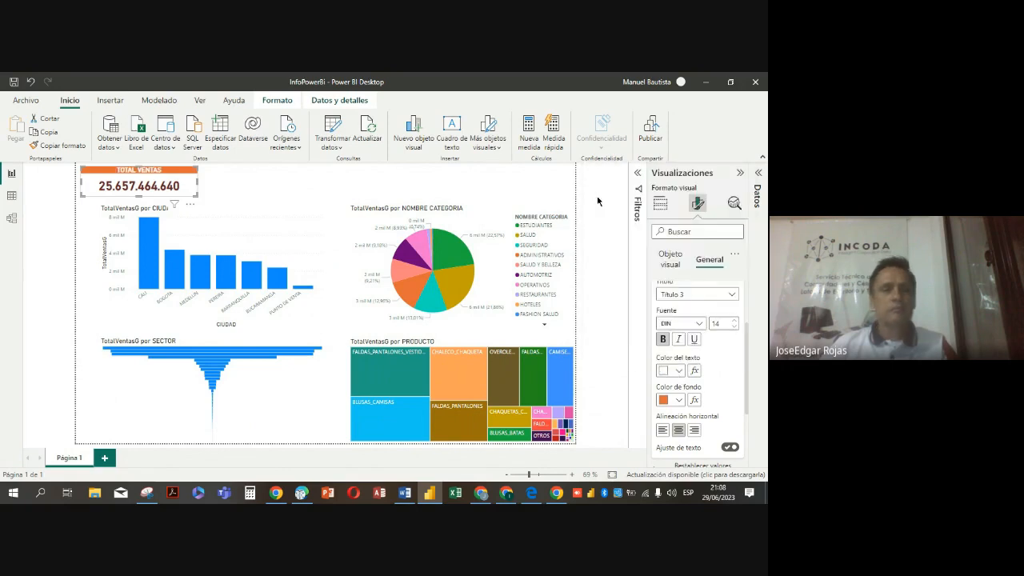
click(241, 189)
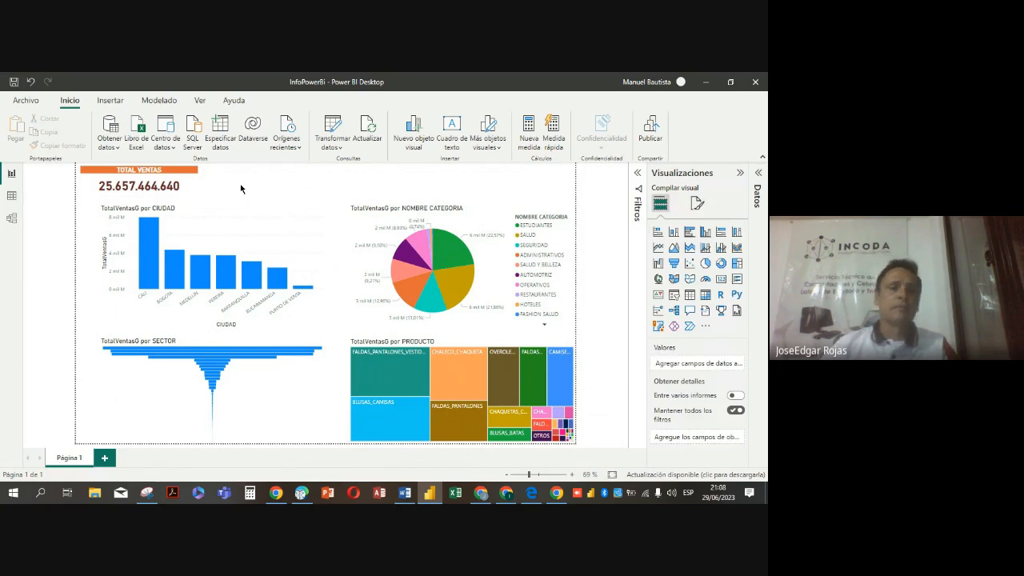
Turn on the visual border in the general effects of the TOTAL VENTAS card and expand its settings
click(192, 188)
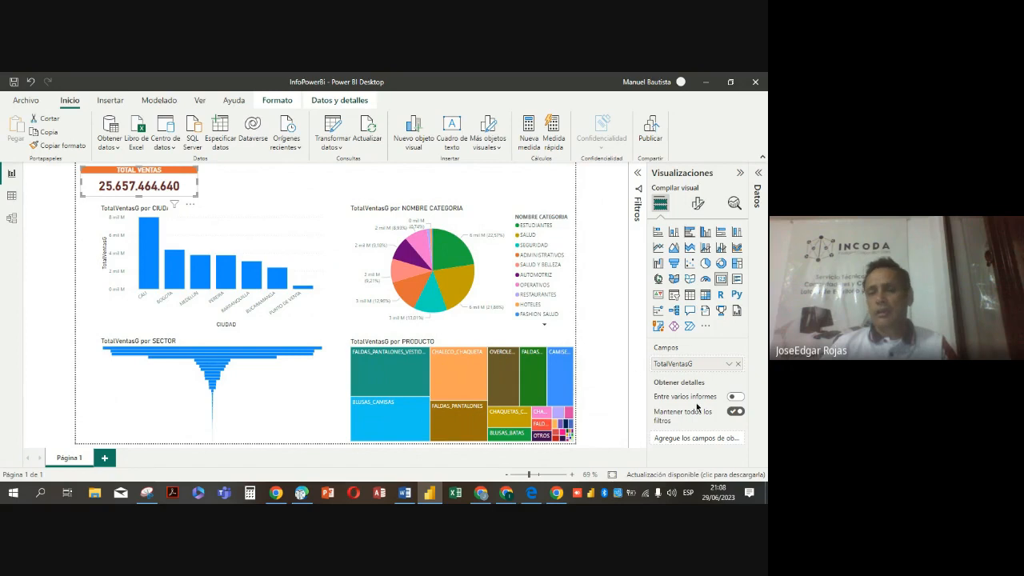
click(699, 205)
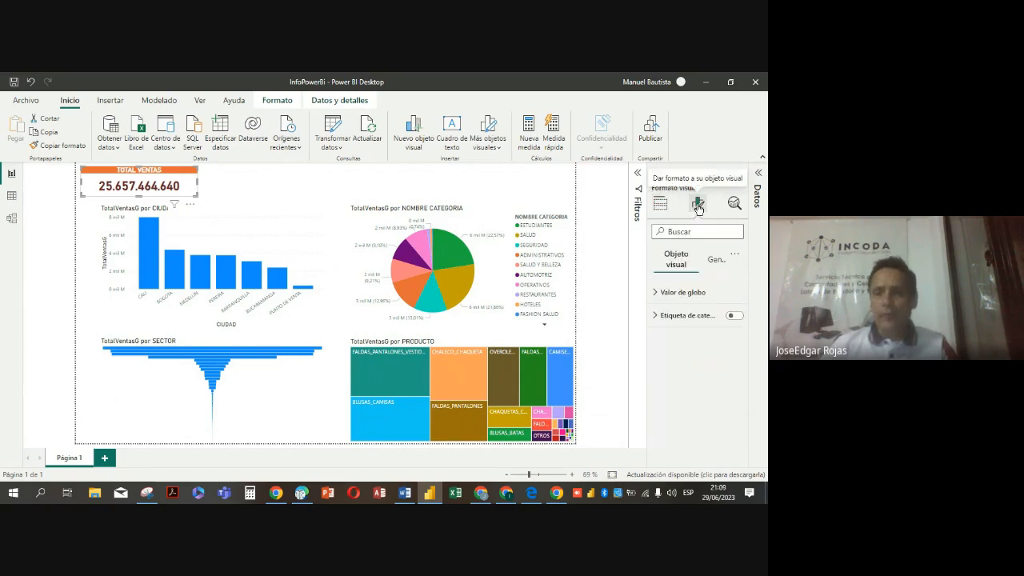
click(715, 261)
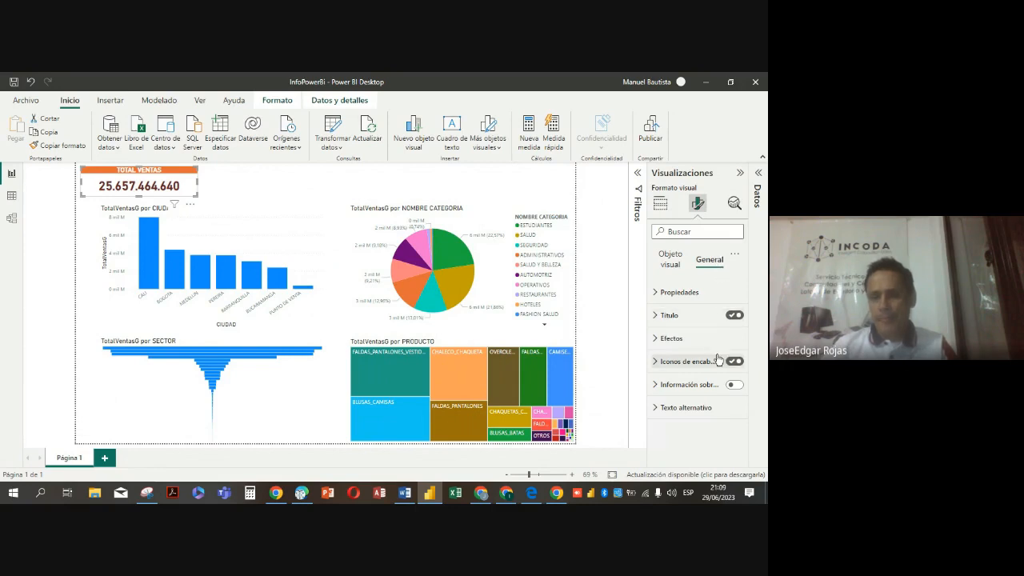
click(656, 339)
scroll(655, 343, down, 1)
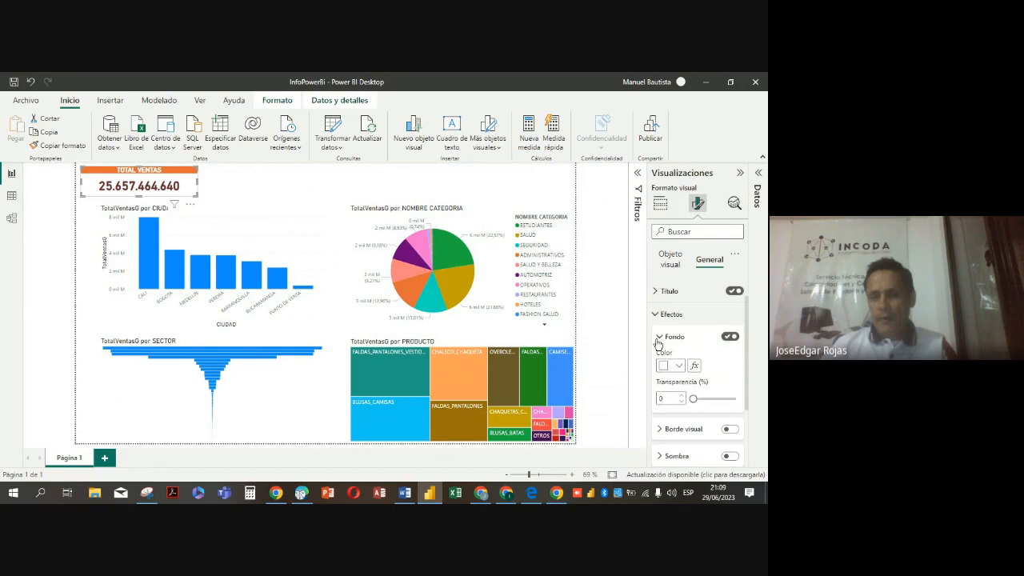
scroll(656, 342, down, 2)
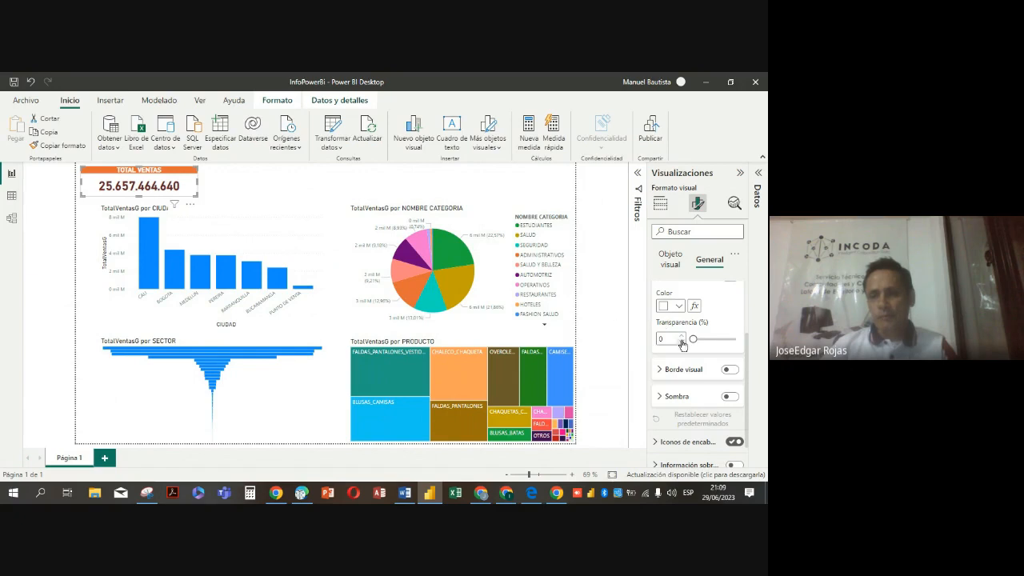
scroll(682, 345, down, 1)
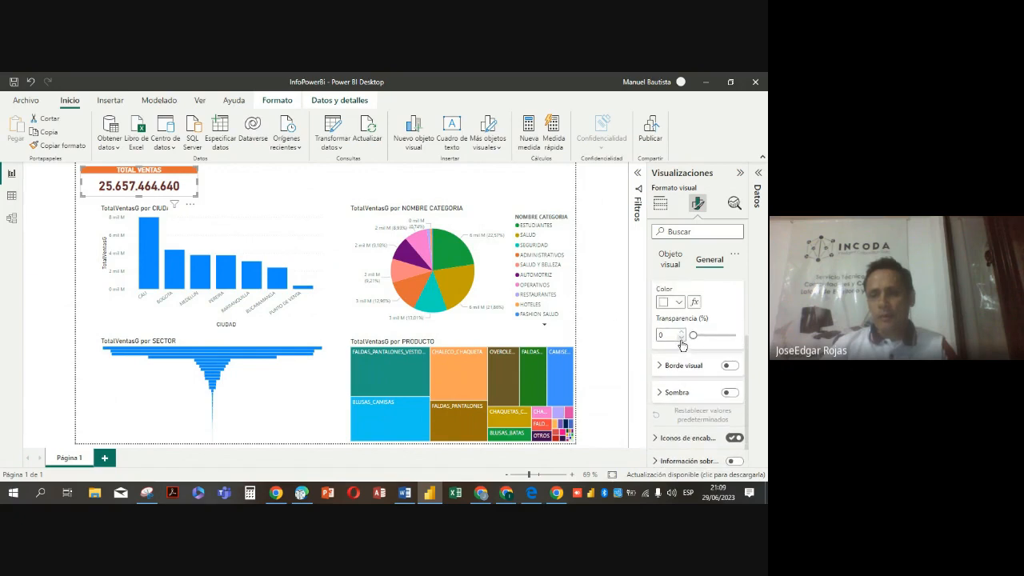
scroll(681, 345, down, 2)
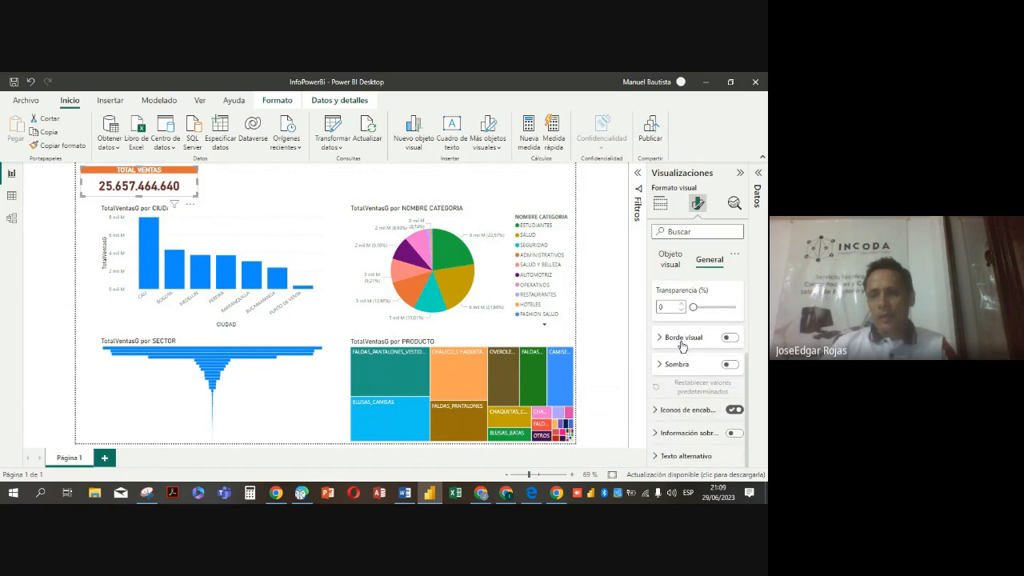
click(732, 339)
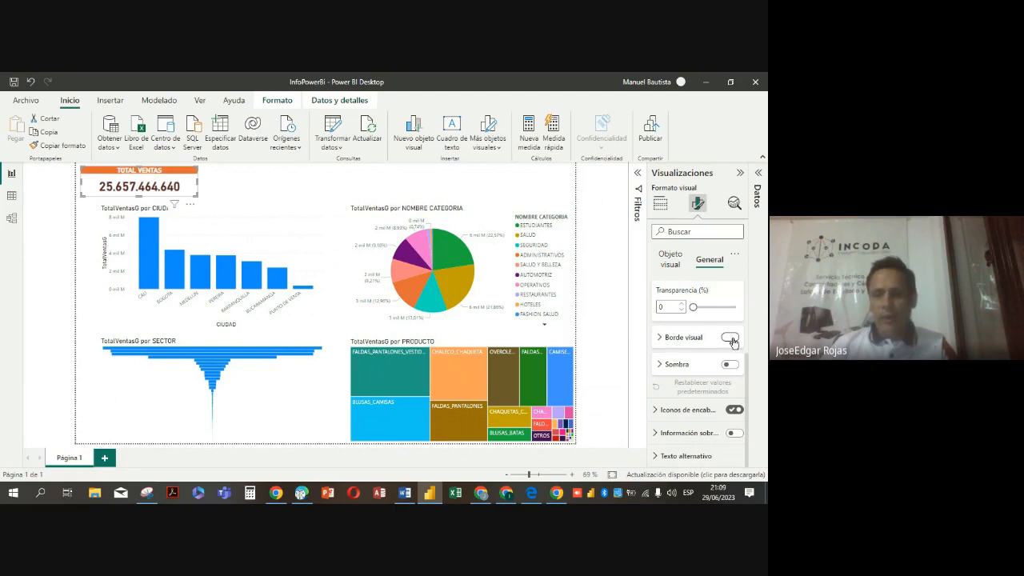
click(661, 339)
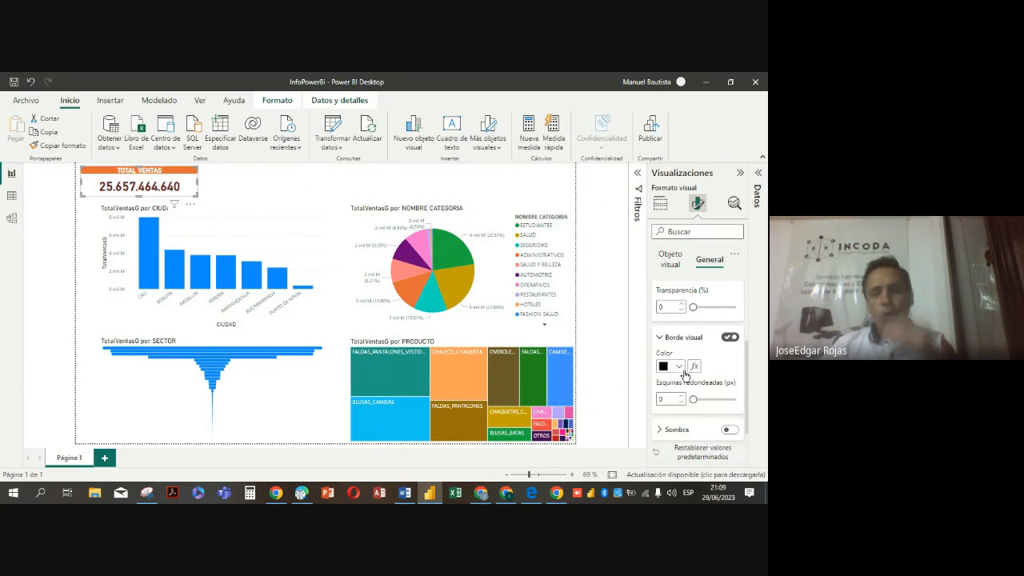
Set the card's border color to orange #e66c37 and its rounded corners to 14 px
click(667, 368)
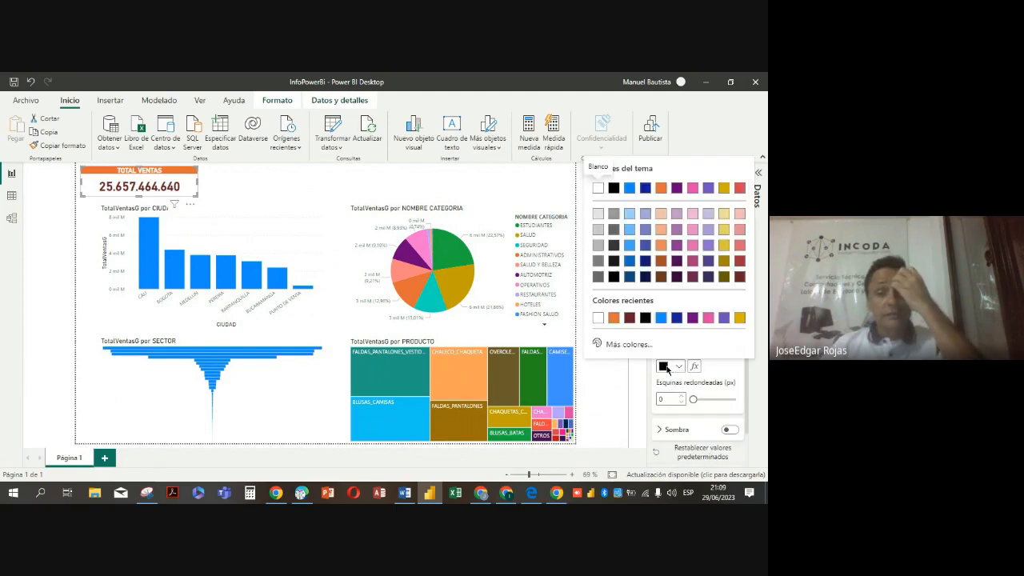
click(614, 318)
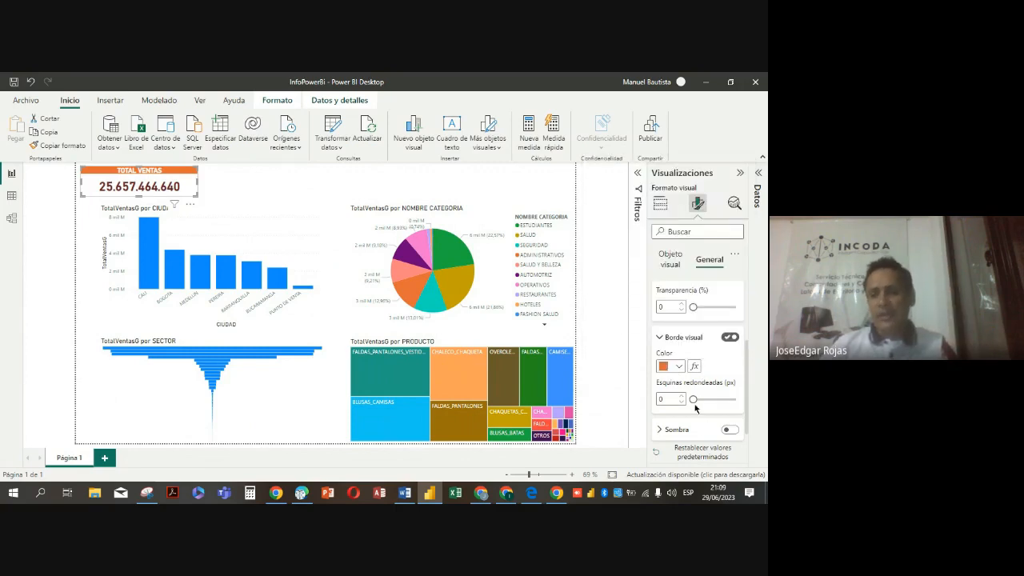
drag(693, 398, 711, 397)
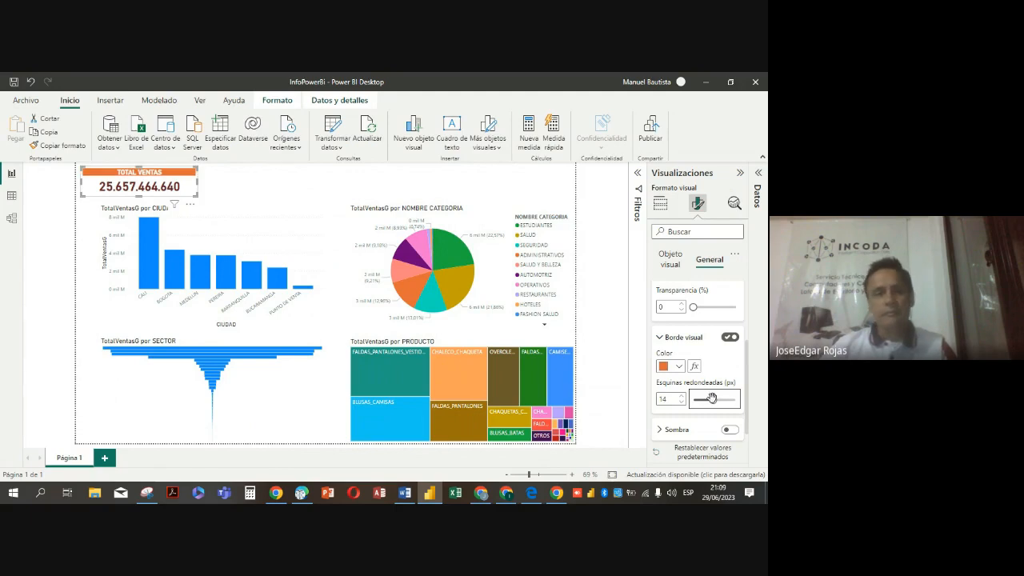
Turn on the card's shadow and set its color to a dark red theme shade
scroll(711, 397, down, 1)
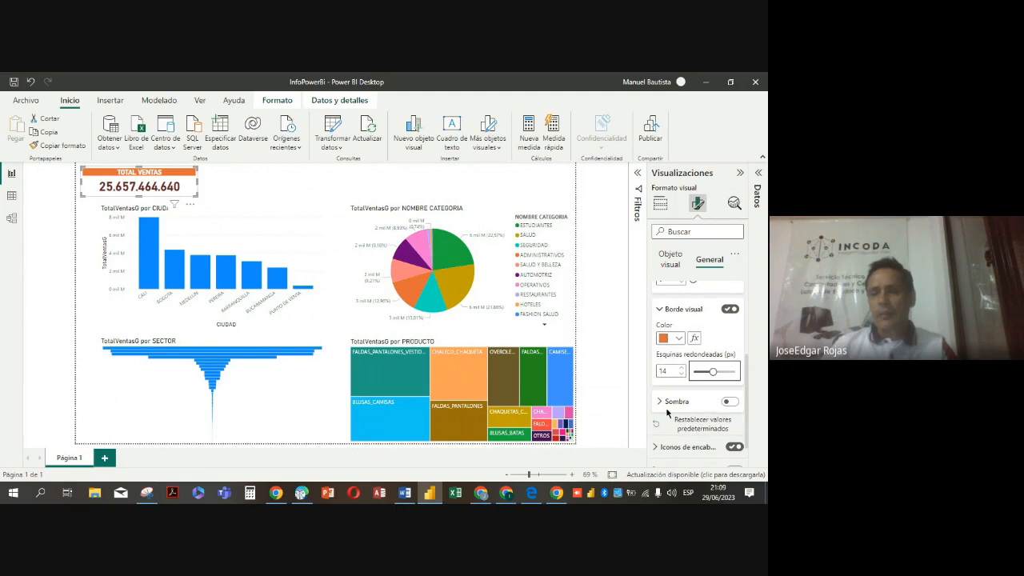
click(728, 402)
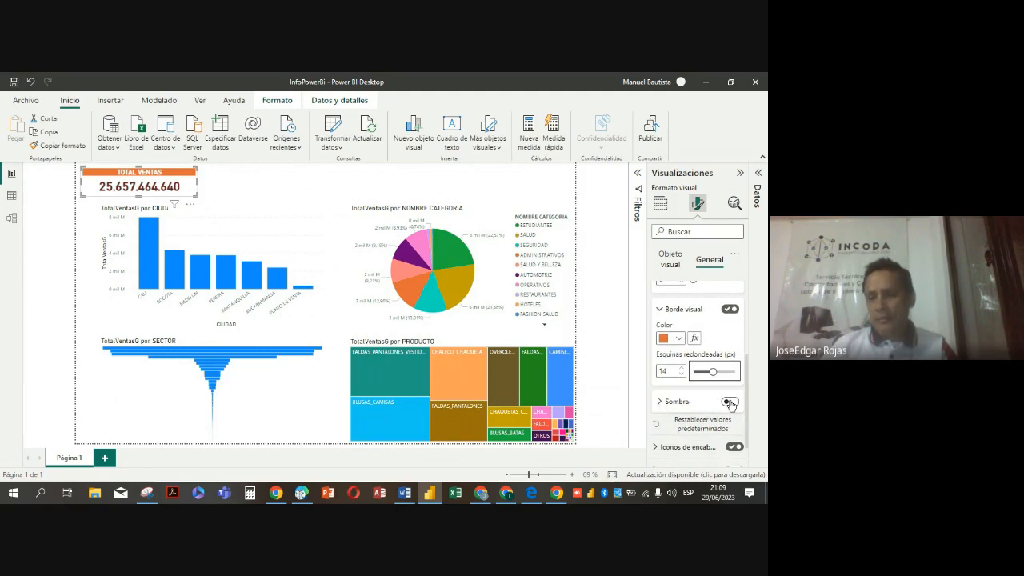
click(661, 408)
scroll(657, 404, down, 2)
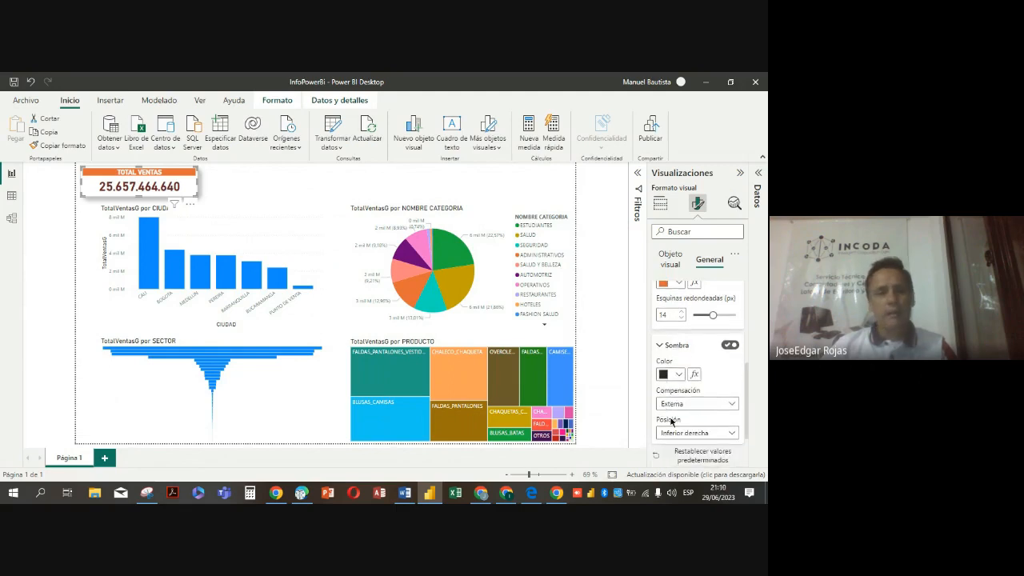
click(679, 375)
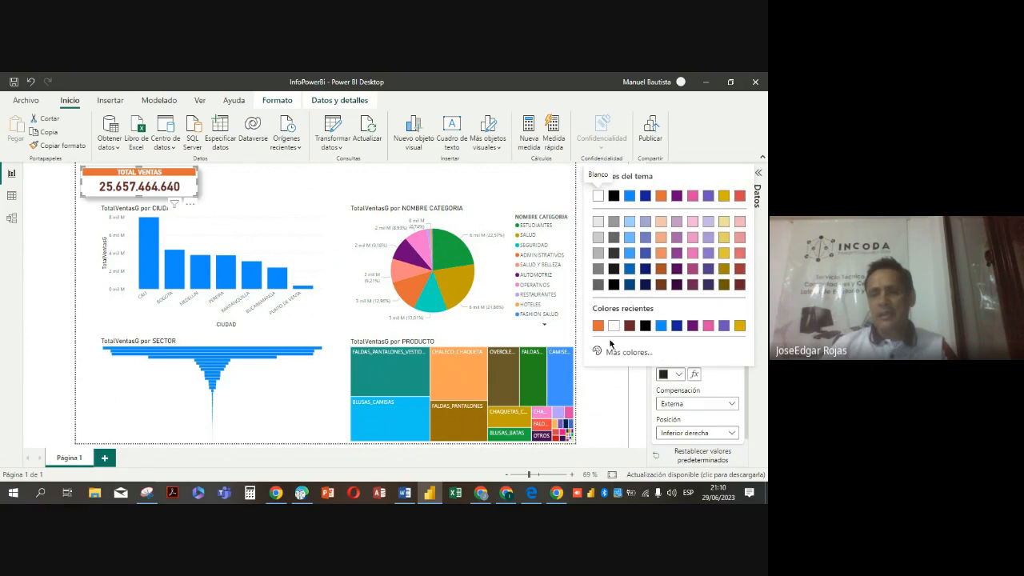
click(737, 272)
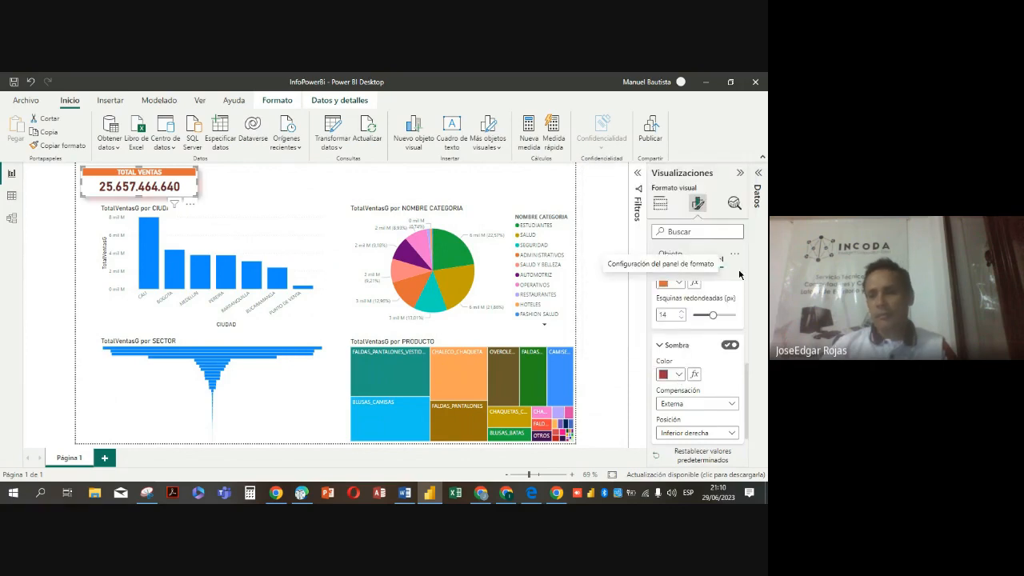
Set the offset (Compensación) of the card's shadow to Interna
click(733, 406)
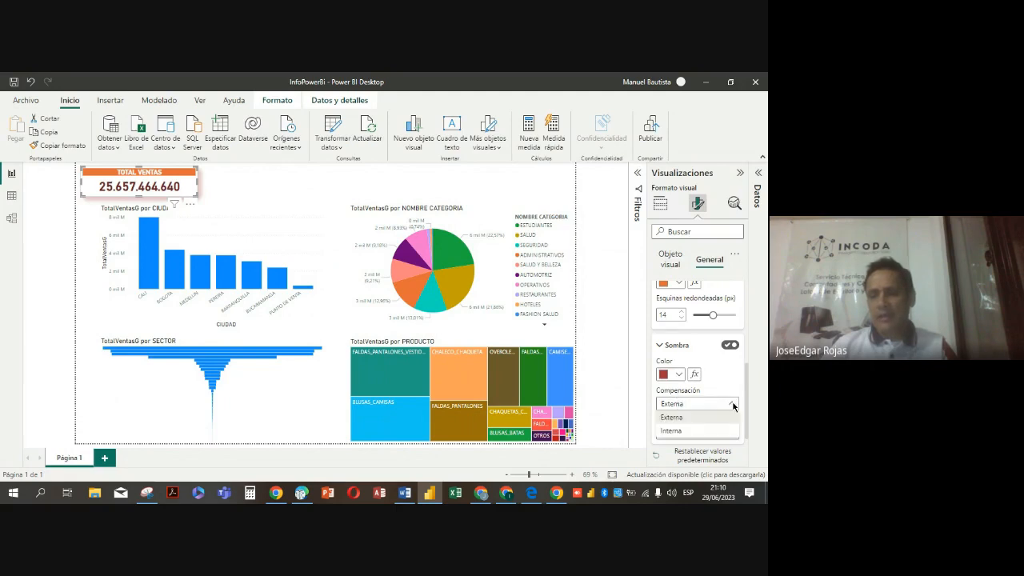
click(684, 431)
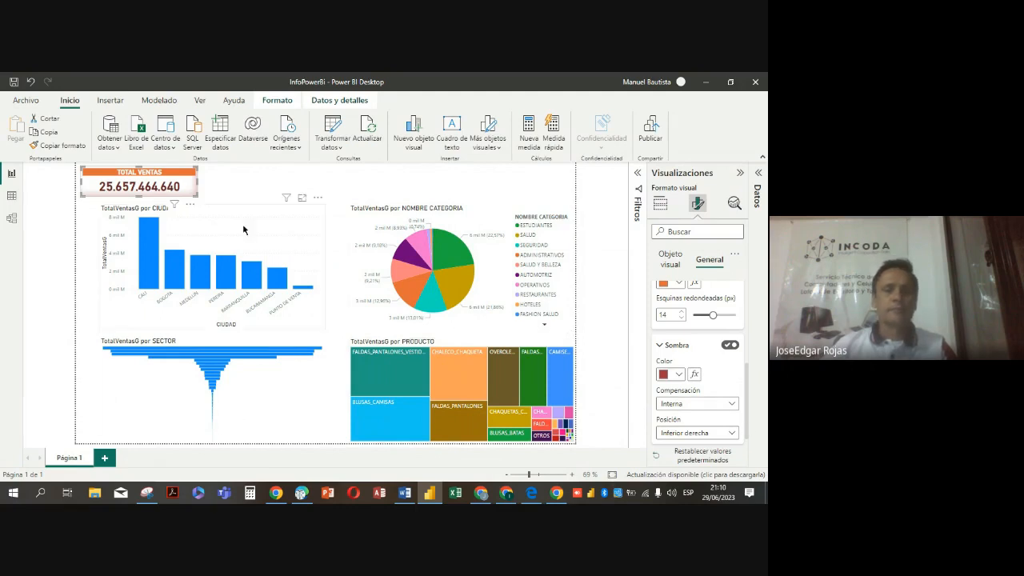
click(258, 185)
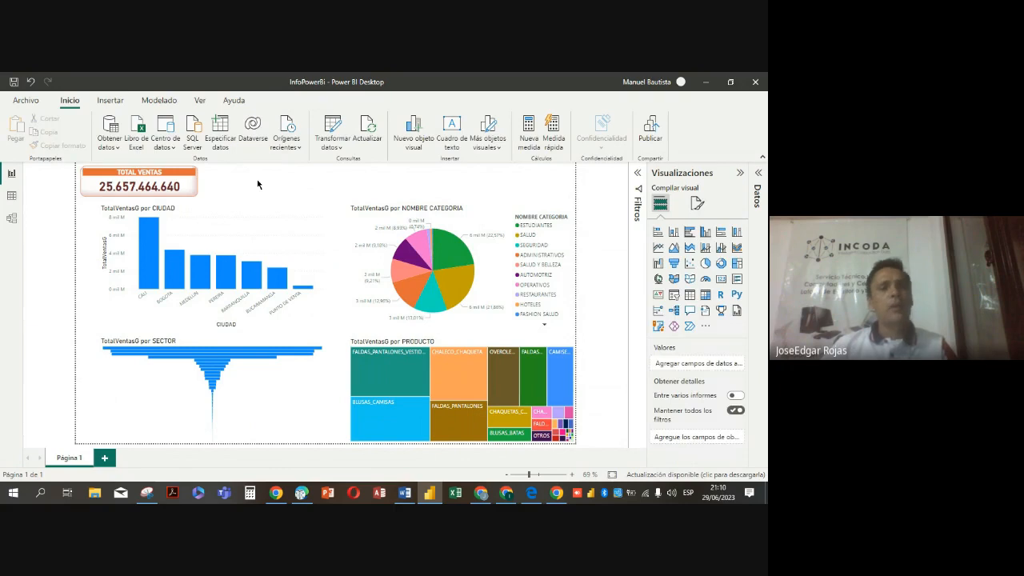
Shrink the TOTAL VENTAS card slightly in width and height so it fits closely around its value
click(193, 192)
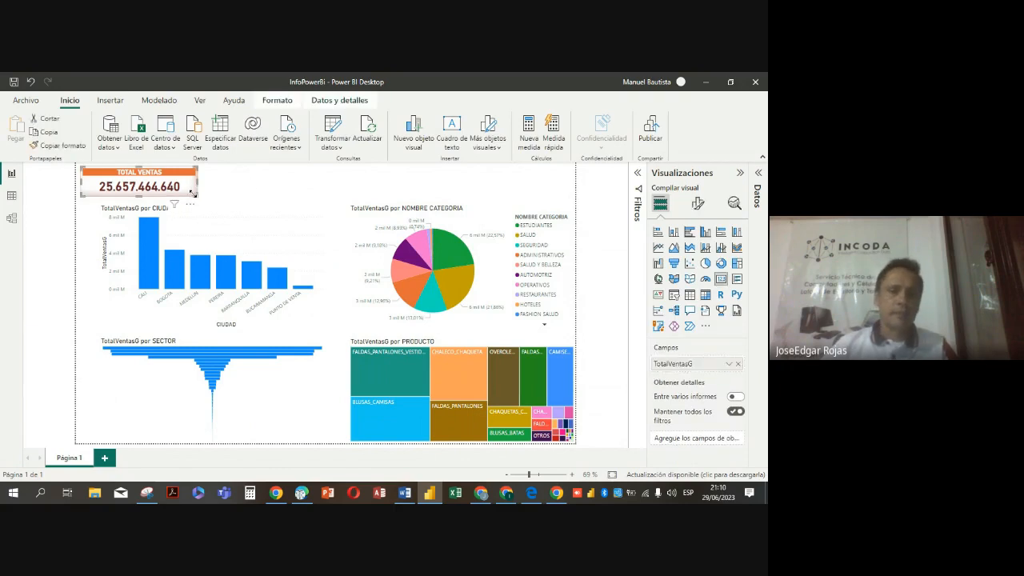
drag(193, 193, 180, 195)
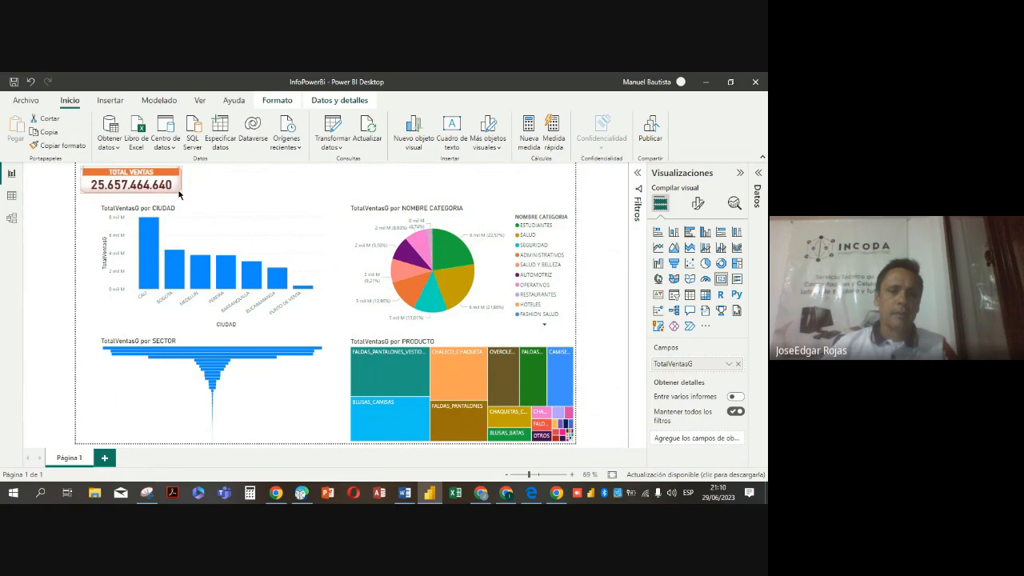
click(220, 193)
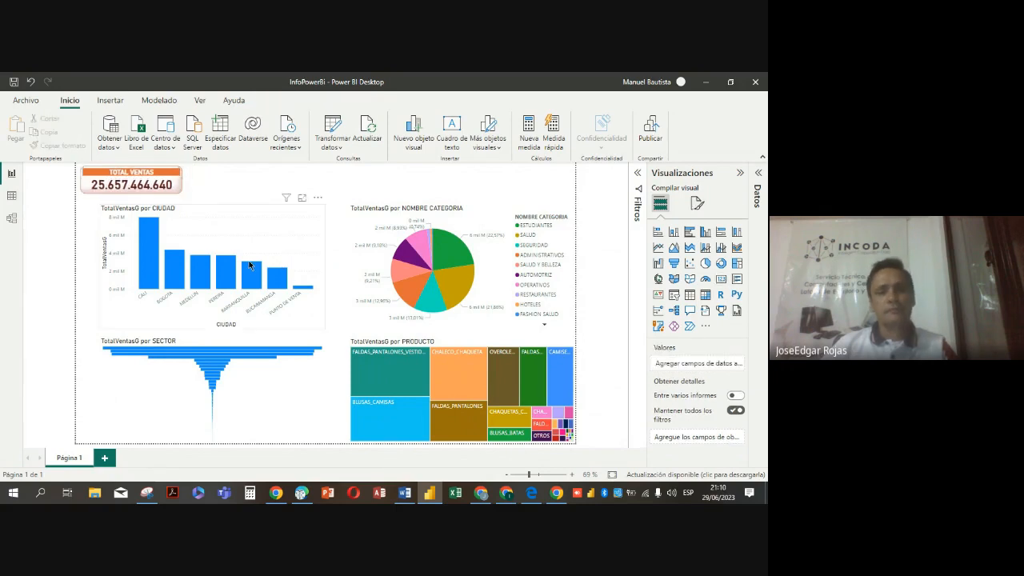
Lower the upper edges of the CIUDAD column chart and the NOMBRE CATEGORIA pie chart slightly to leave more space above them
click(261, 203)
drag(213, 205, 216, 216)
click(491, 210)
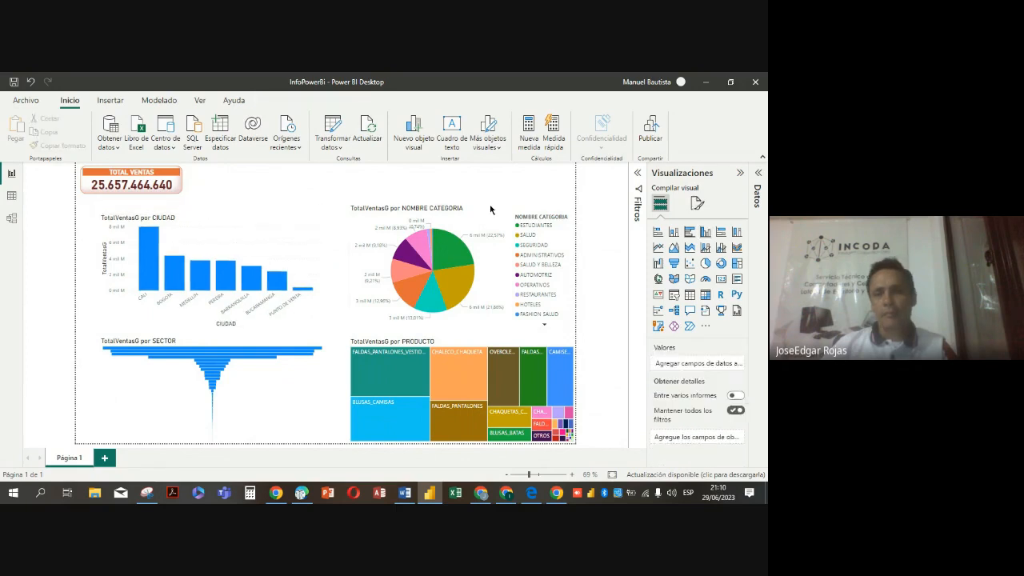
drag(461, 205, 462, 217)
click(333, 189)
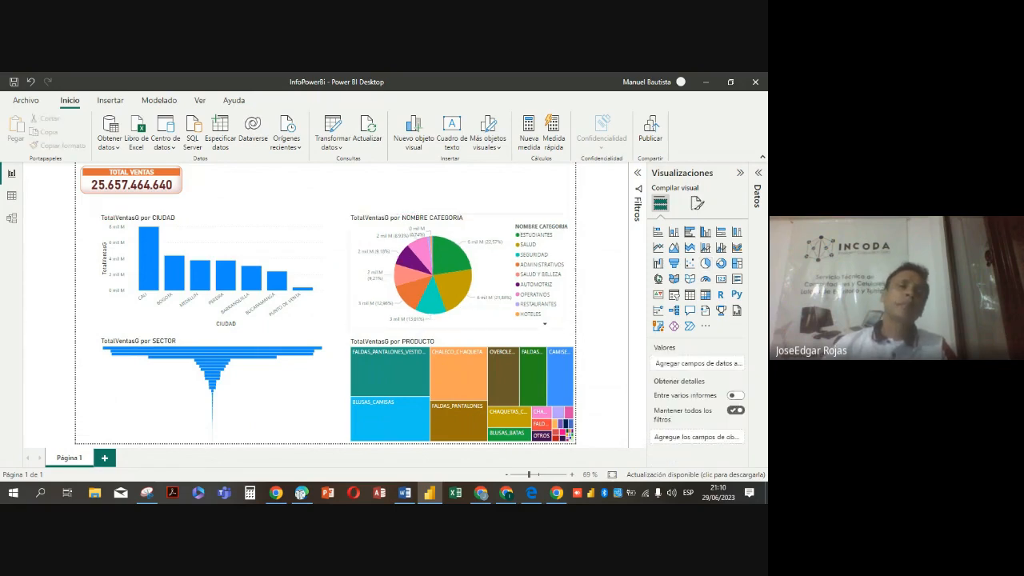
Narrow the TOTAL VENTAS card slightly by moving its left edge inward
click(83, 189)
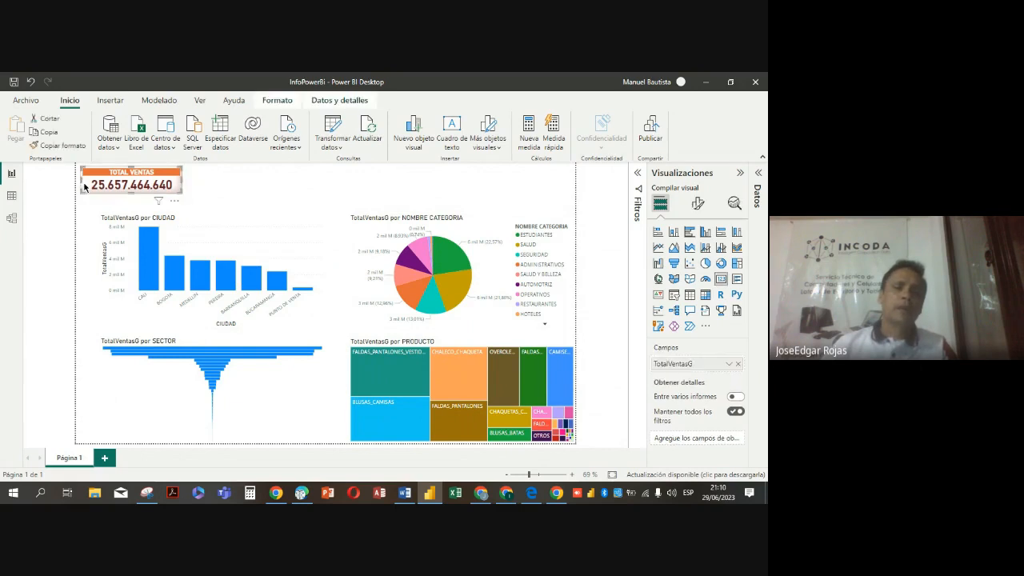
drag(80, 179, 86, 181)
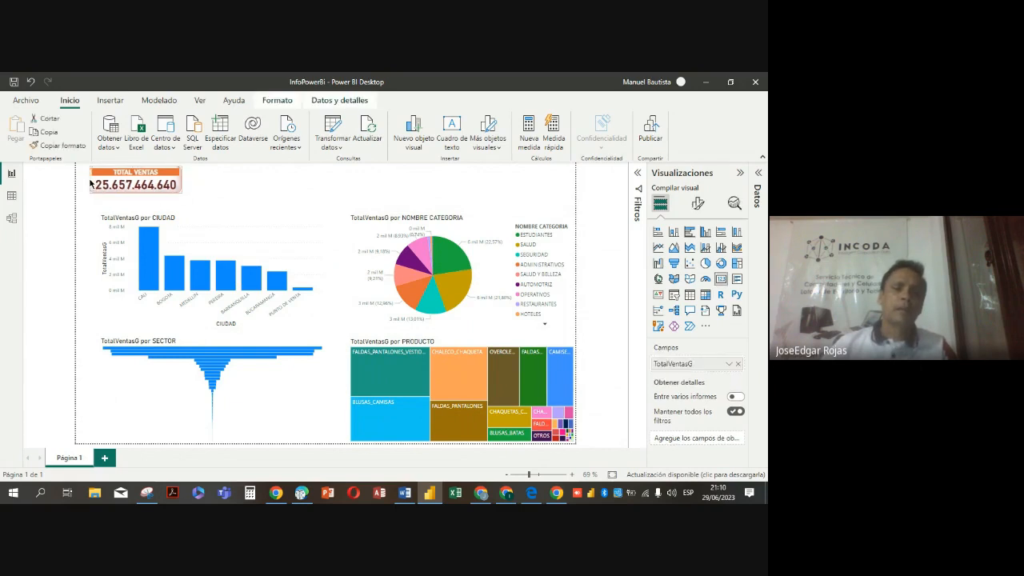
click(246, 189)
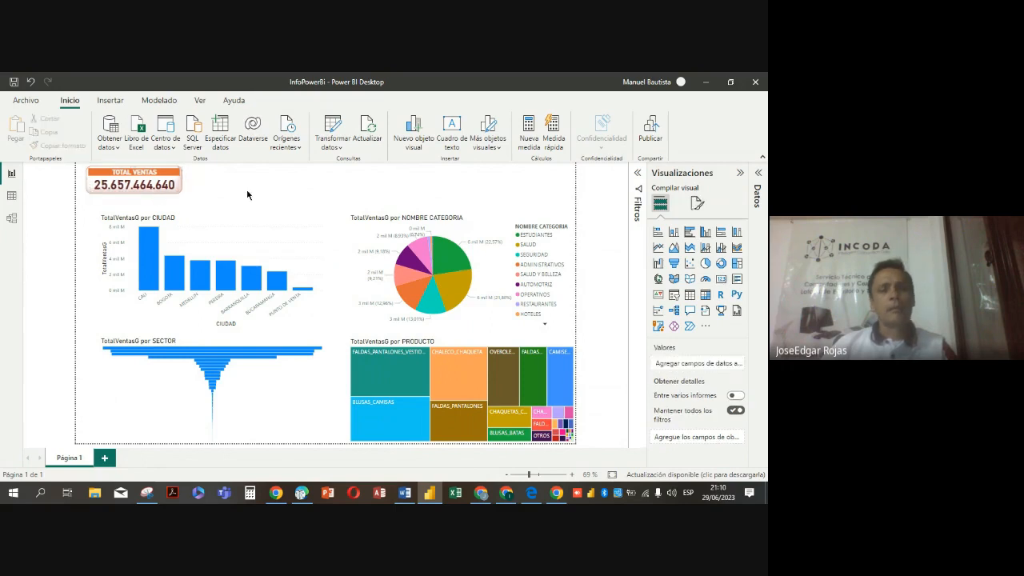
Duplicate the TOTAL VENTAS card and place the copy directly to the right of the original at the same height
click(181, 189)
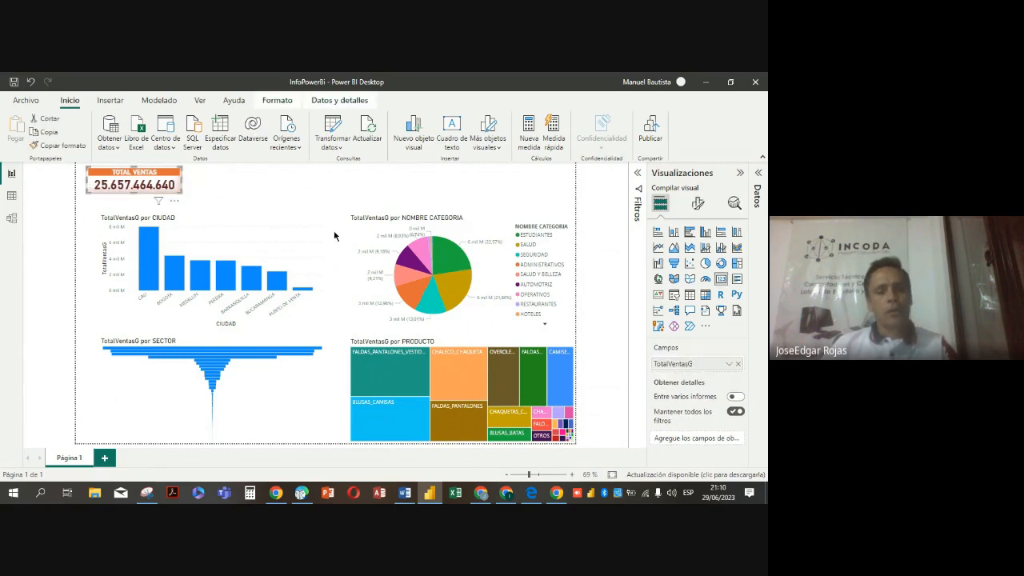
key(ctrl+c)
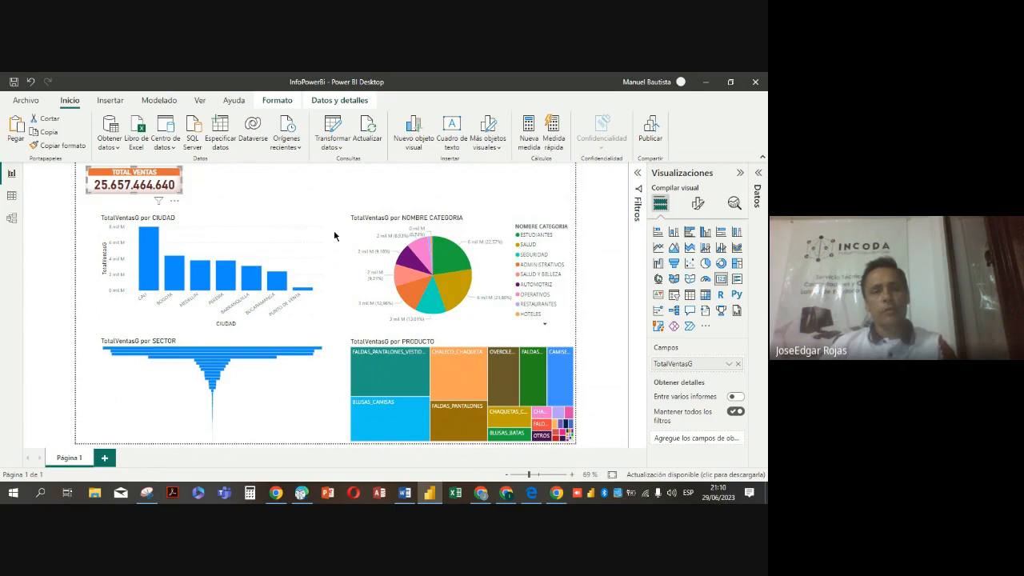
key(ctrl+v)
drag(149, 187, 245, 190)
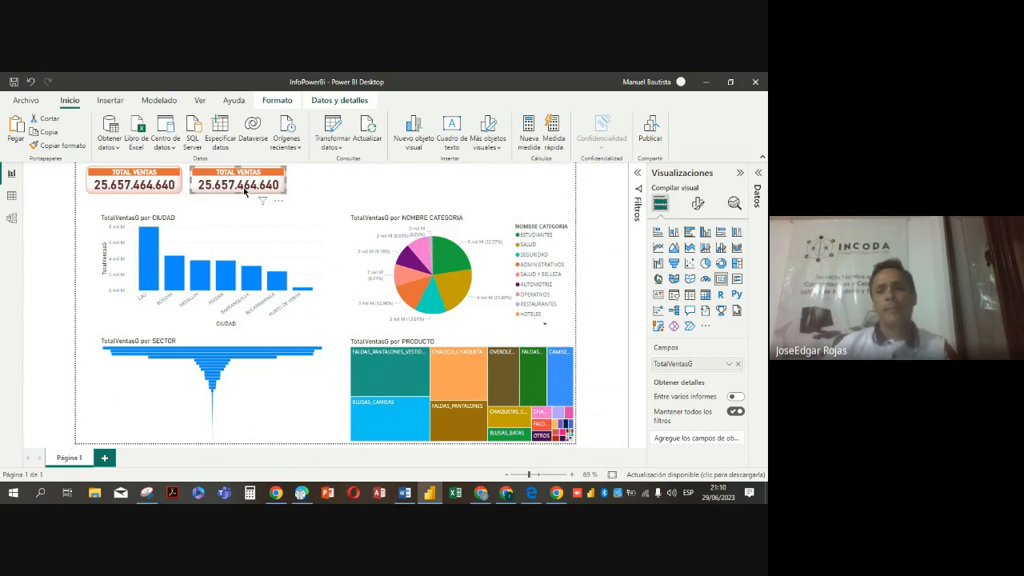
Replace the TotalVentasG measure in the copied card with PromeVtasG
click(739, 174)
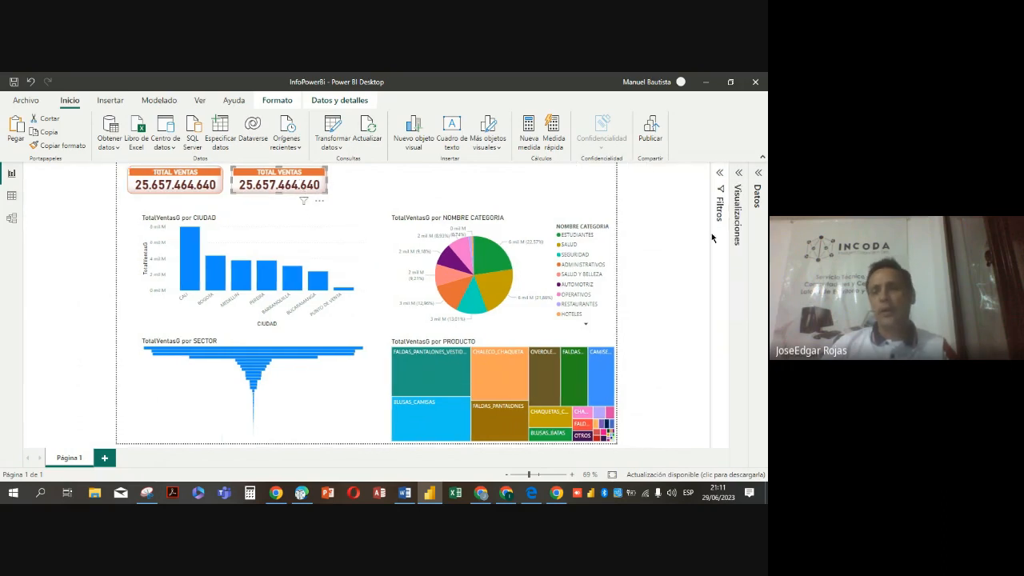
click(760, 177)
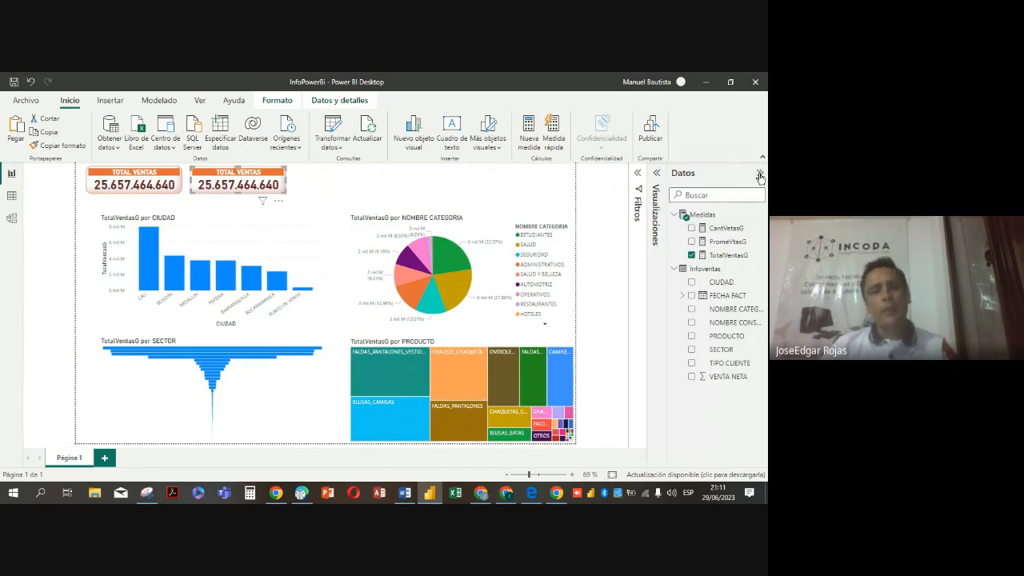
click(692, 256)
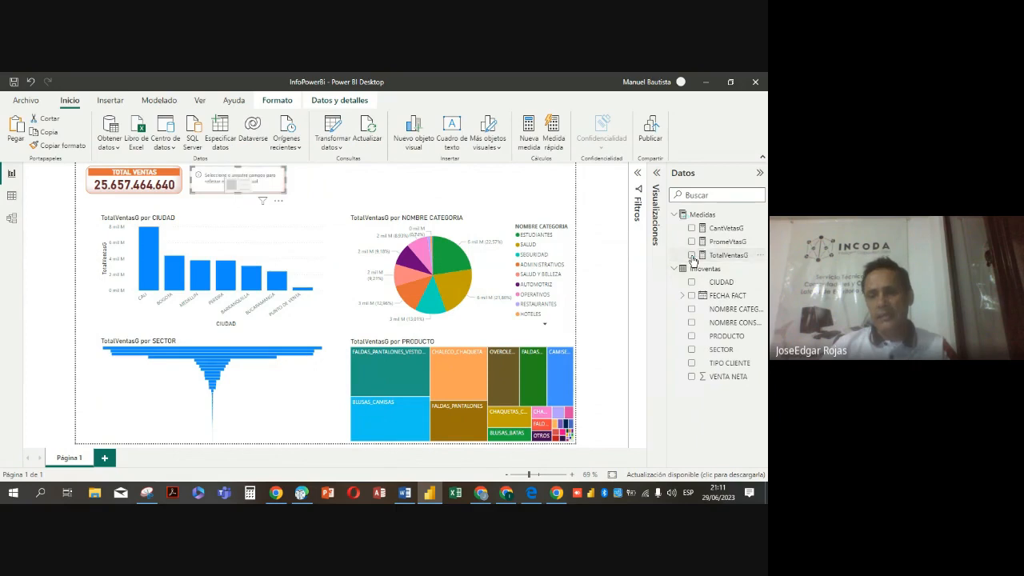
click(692, 241)
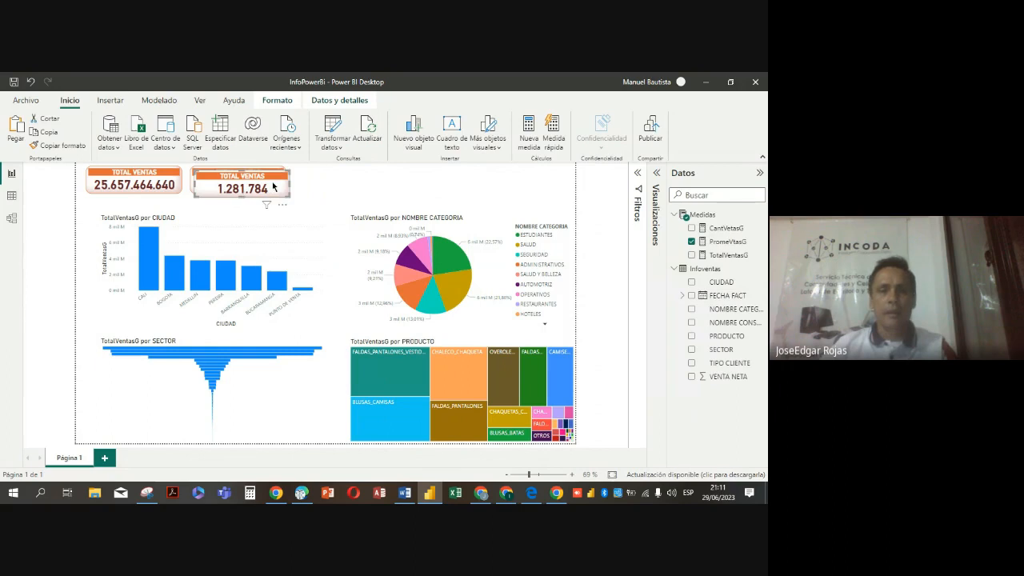
Place another copy of the card to the right of the second one and replace its PromeVtasG measure with CantVetasG
drag(325, 199, 379, 188)
drag(280, 187, 376, 185)
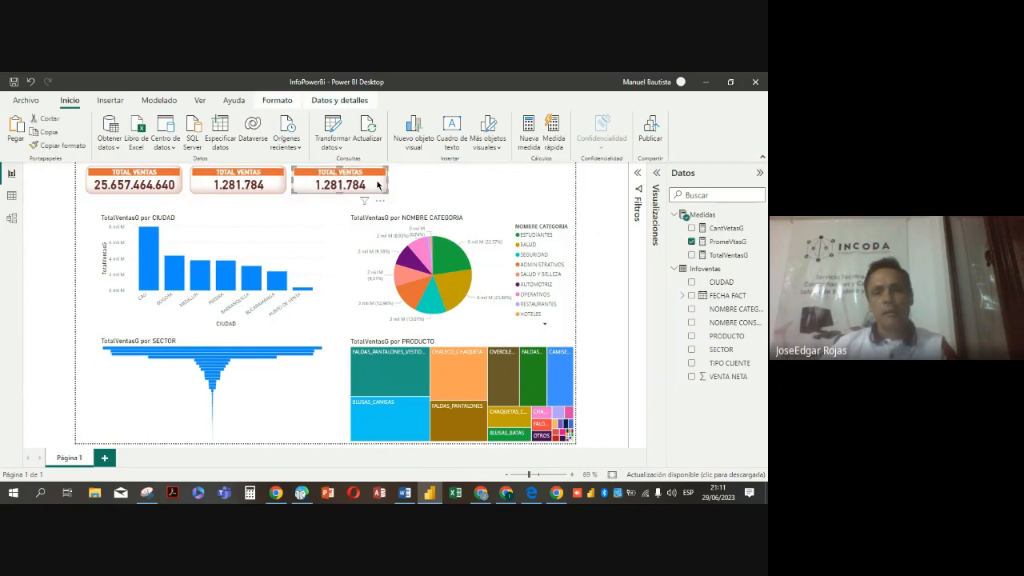
click(692, 242)
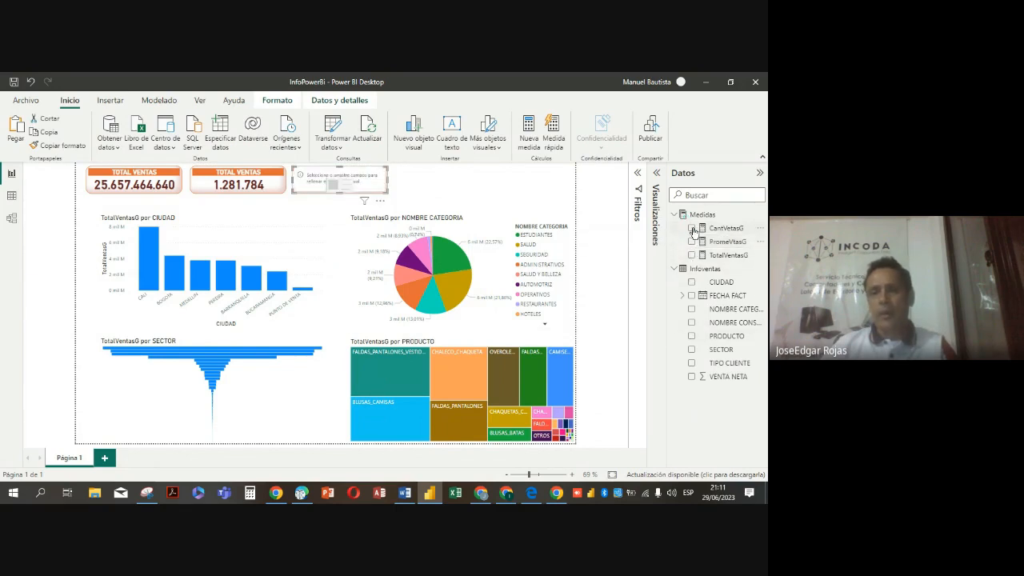
click(692, 228)
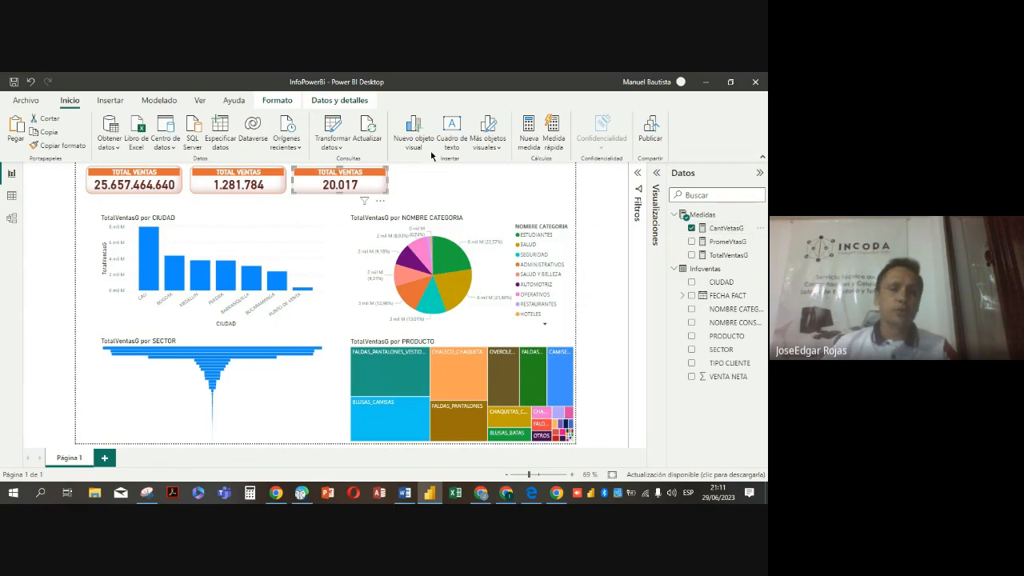
Change the title text of the middle card, which shows PromeVtasG, to PROMEDIO VENTAS
click(280, 192)
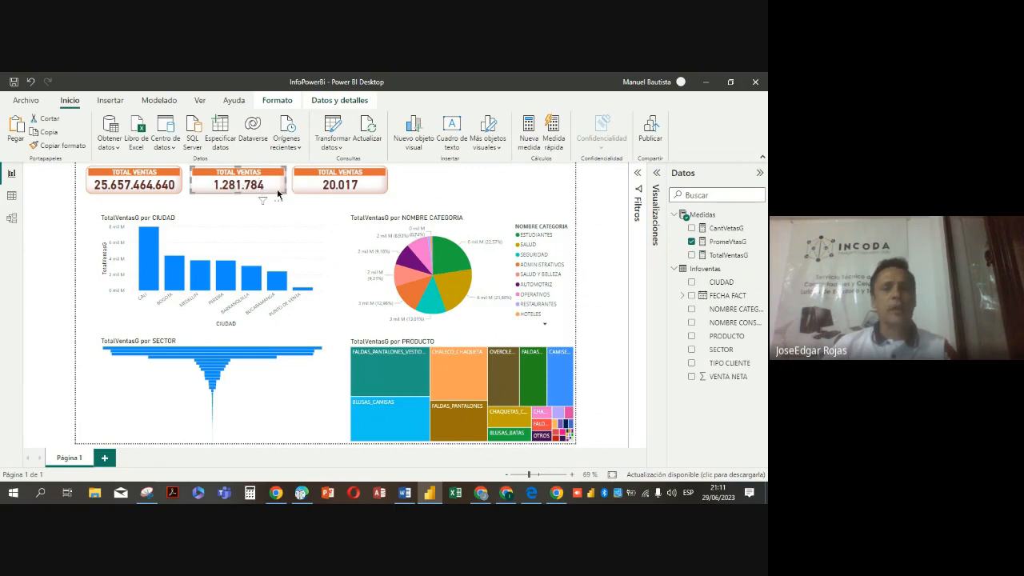
click(760, 174)
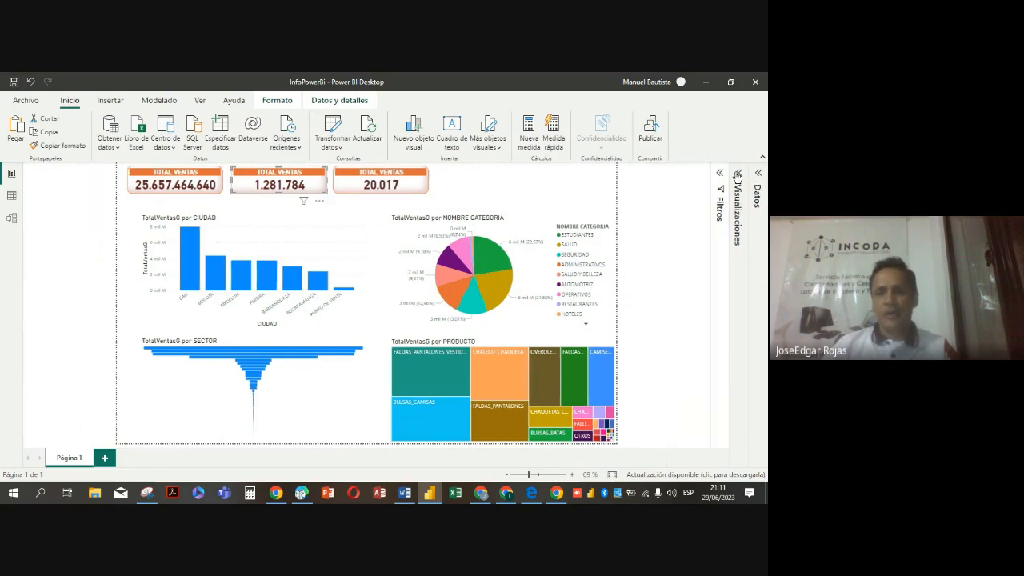
click(739, 174)
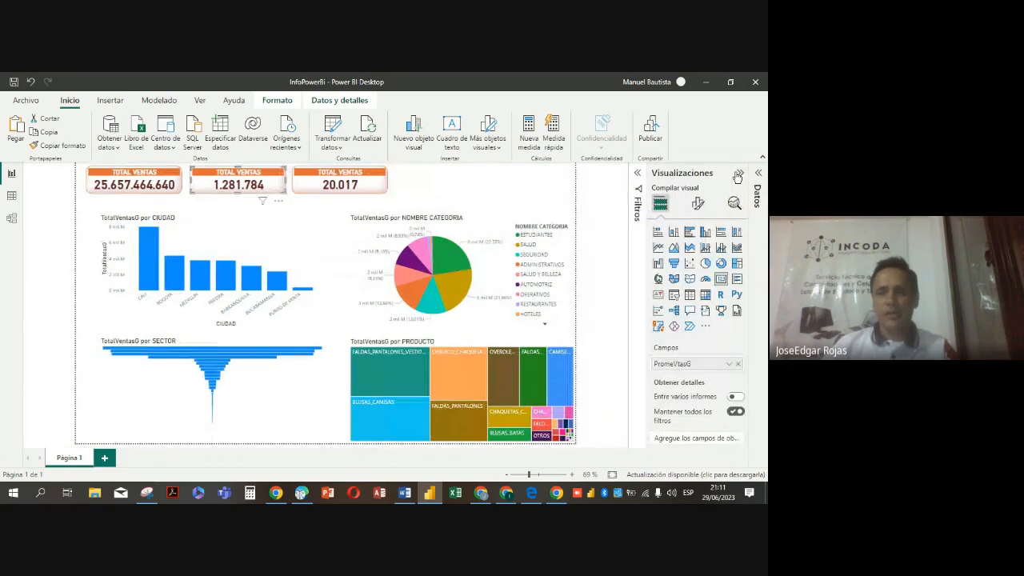
click(697, 204)
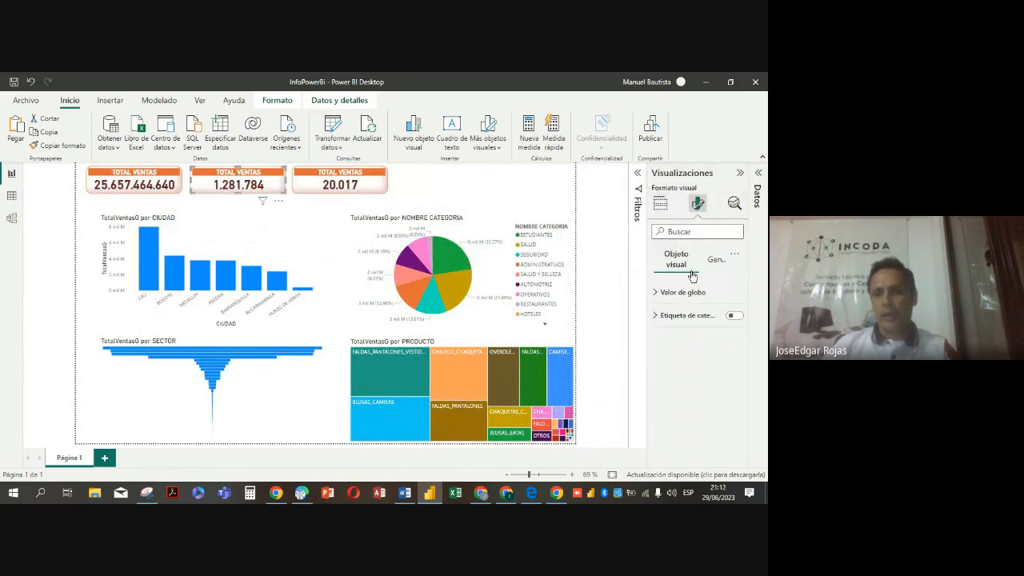
click(718, 262)
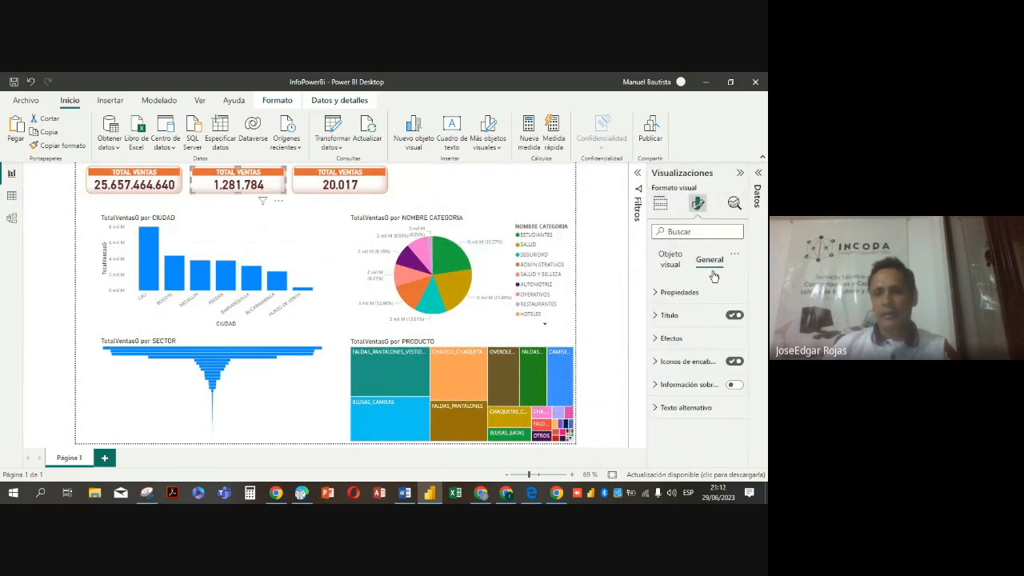
click(656, 316)
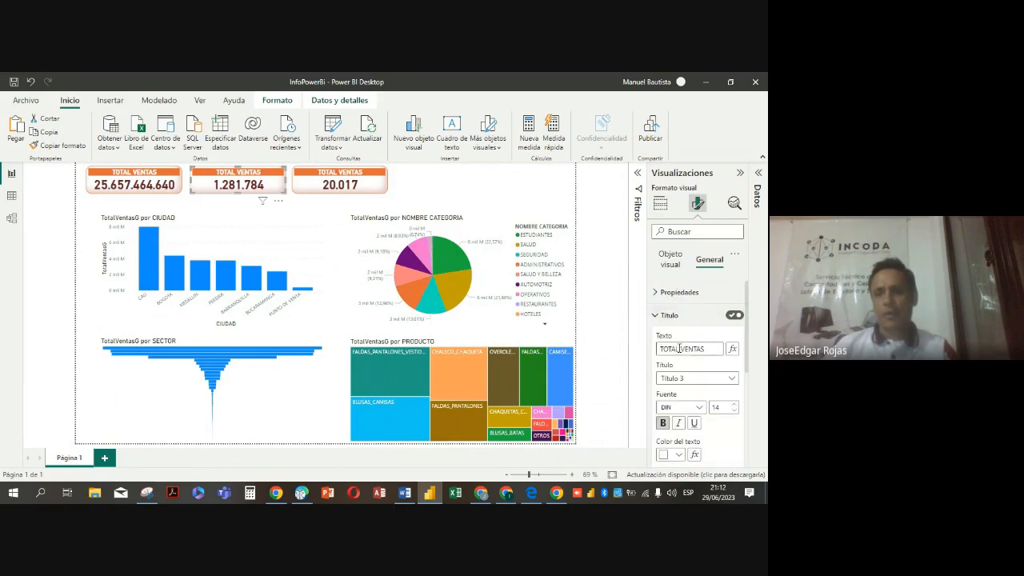
click(679, 349)
key(BackSpace)
key(BackSpace)
key(BackSpace)
key(BackSpace)
key(BackSpace)
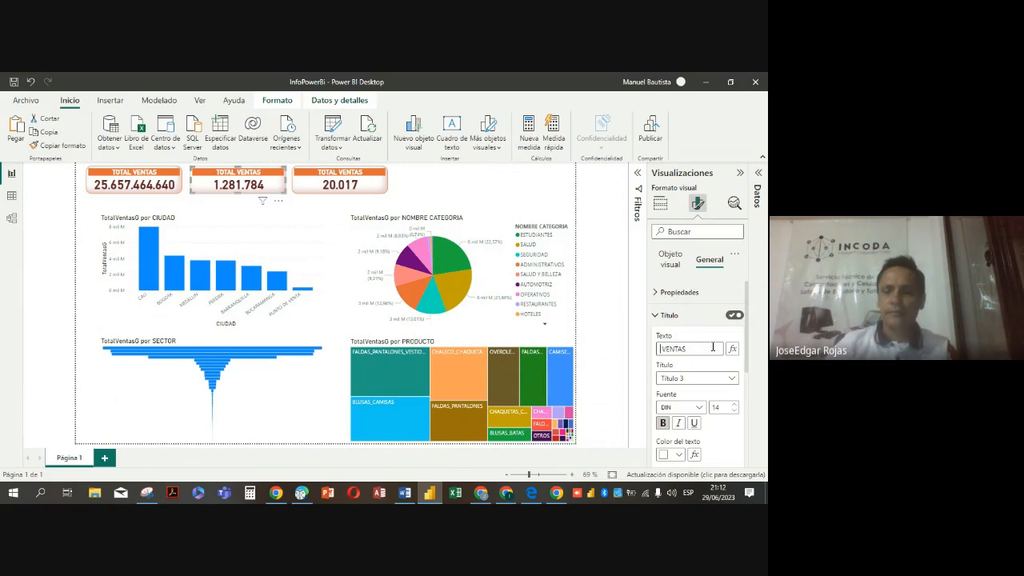
text(PROME )
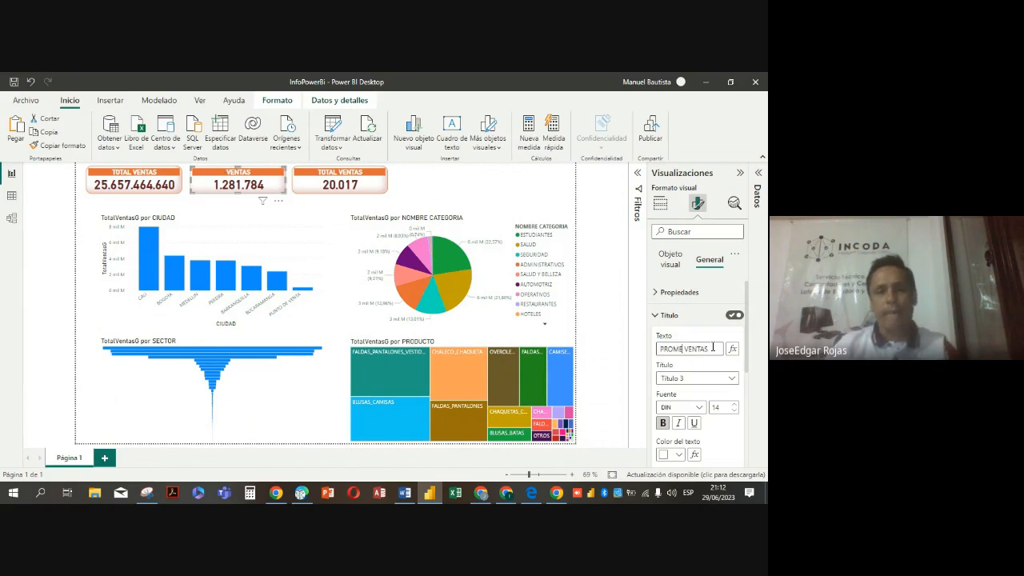
text(DIO)
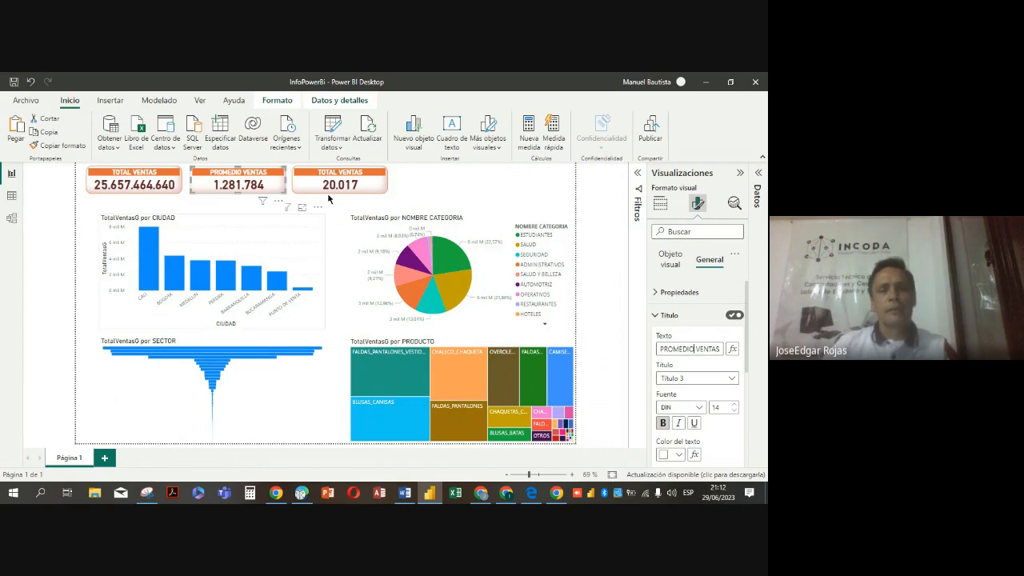
Change the title text of the third card, which shows CantVetasG, to CANTIDAD VENTAS
click(374, 181)
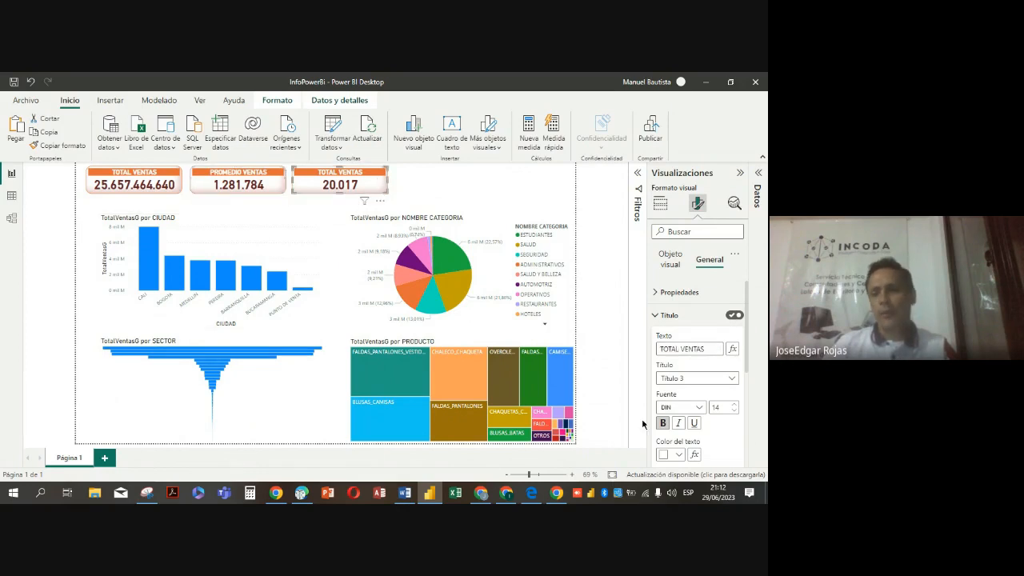
double_click(676, 348)
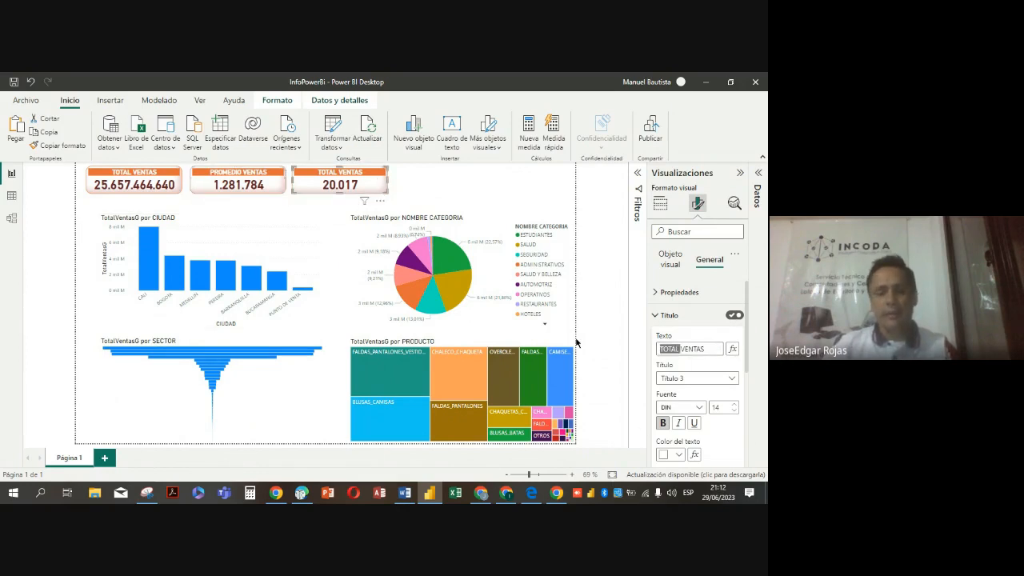
text(CANT)
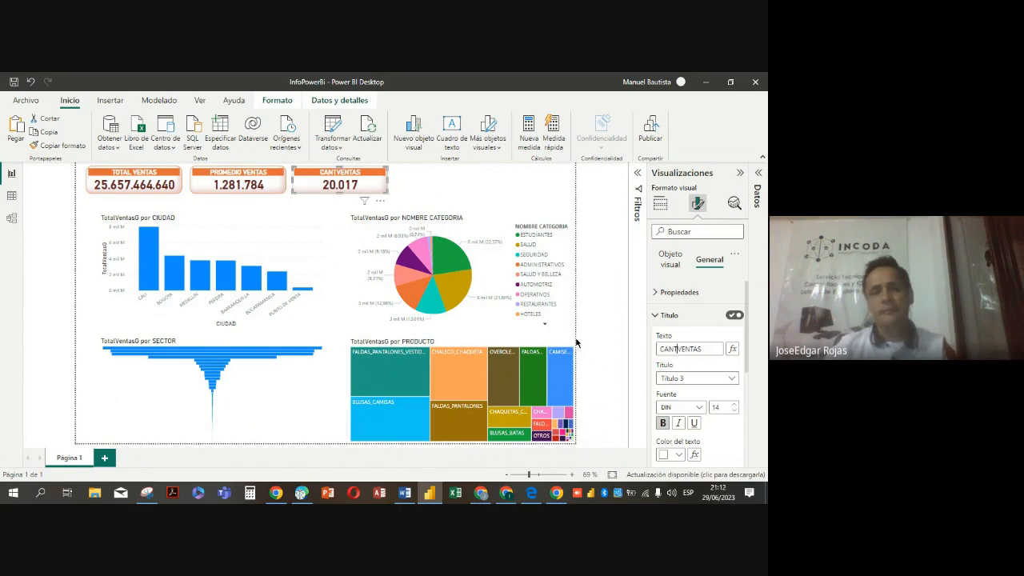
key(BackSpace)
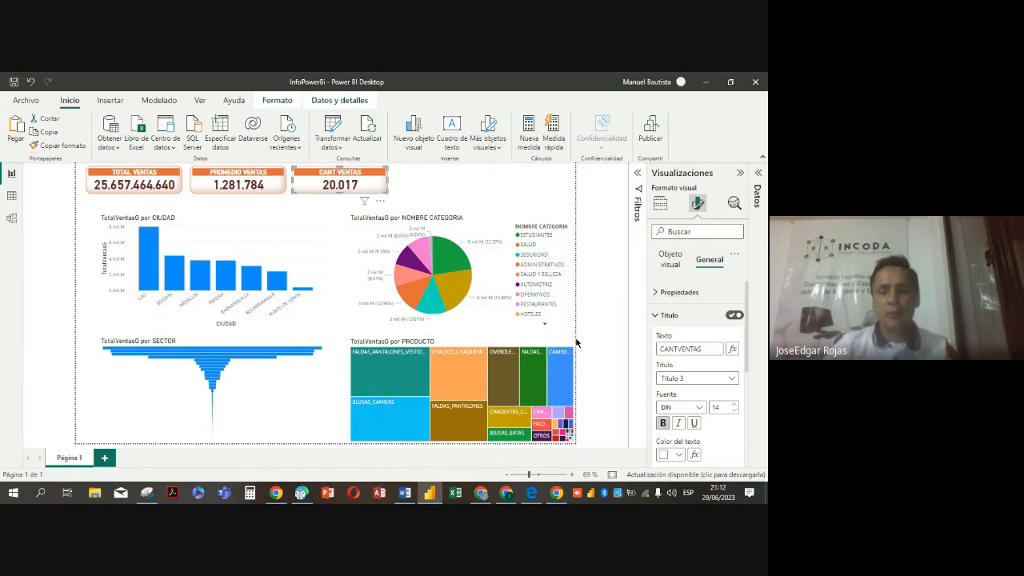
text(IDA)
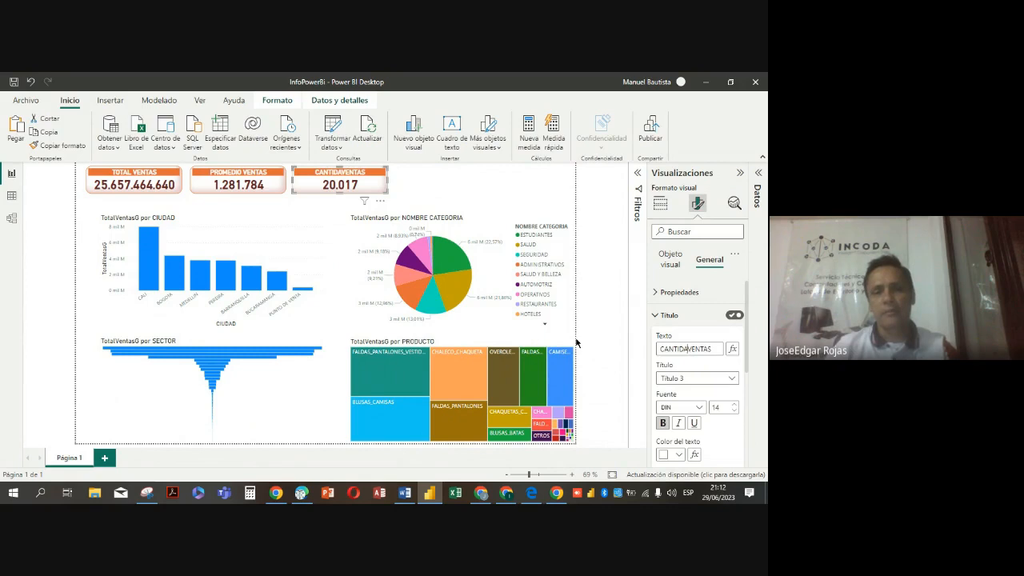
text(D)
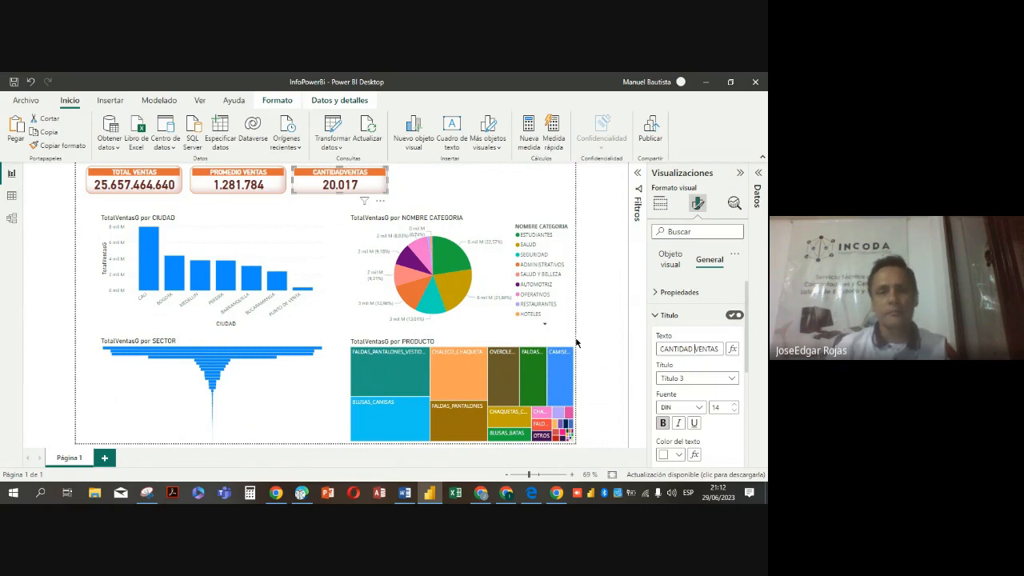
click(490, 184)
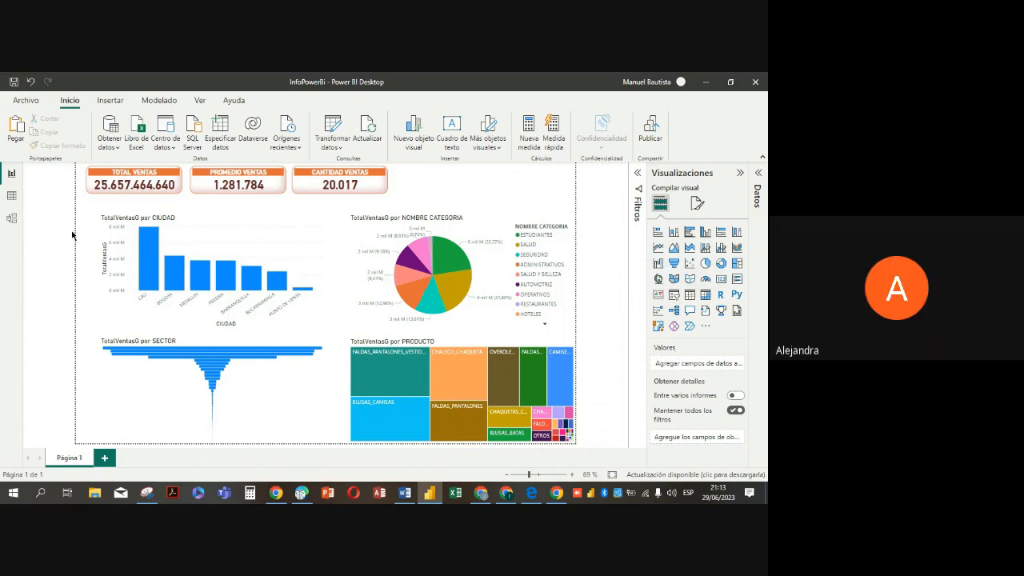
Check the measures stored in the Medidas table in the data view and return to the report view
click(12, 200)
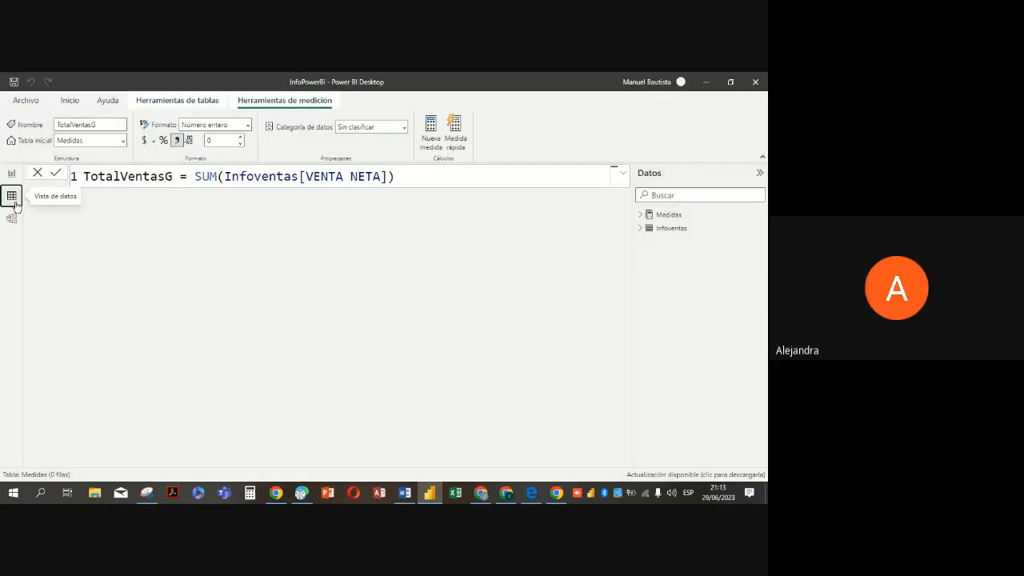
click(644, 216)
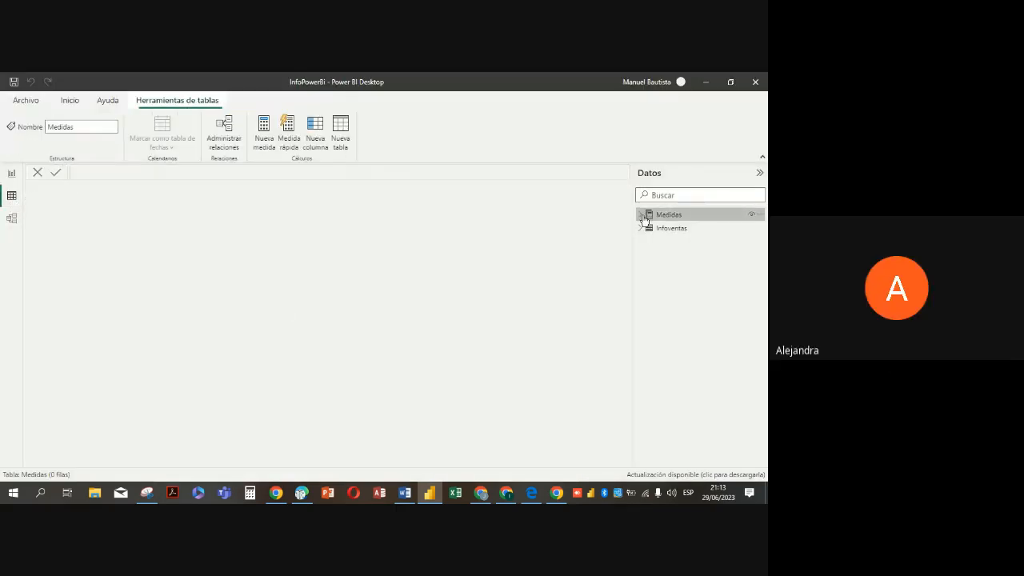
click(640, 216)
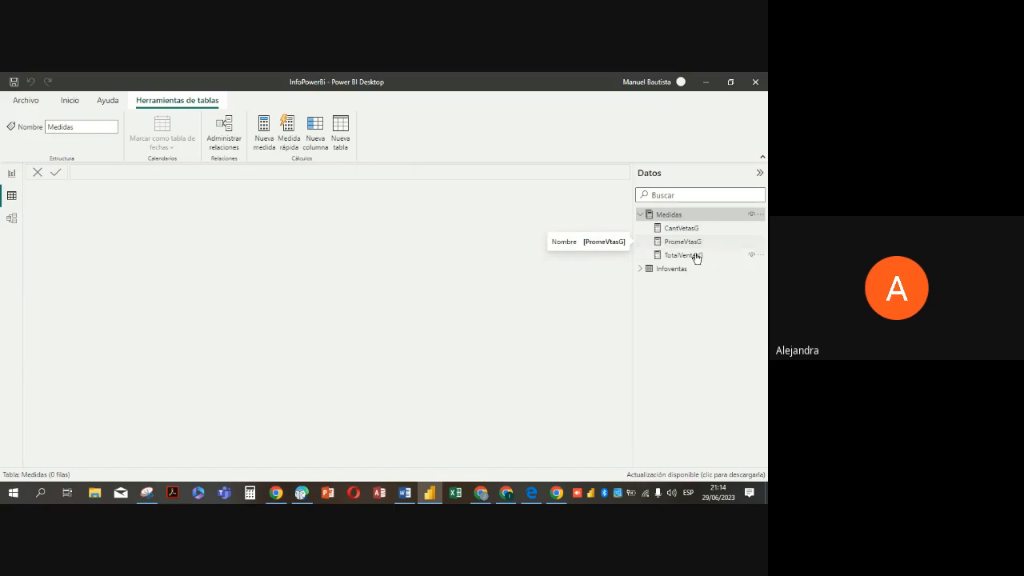
click(13, 176)
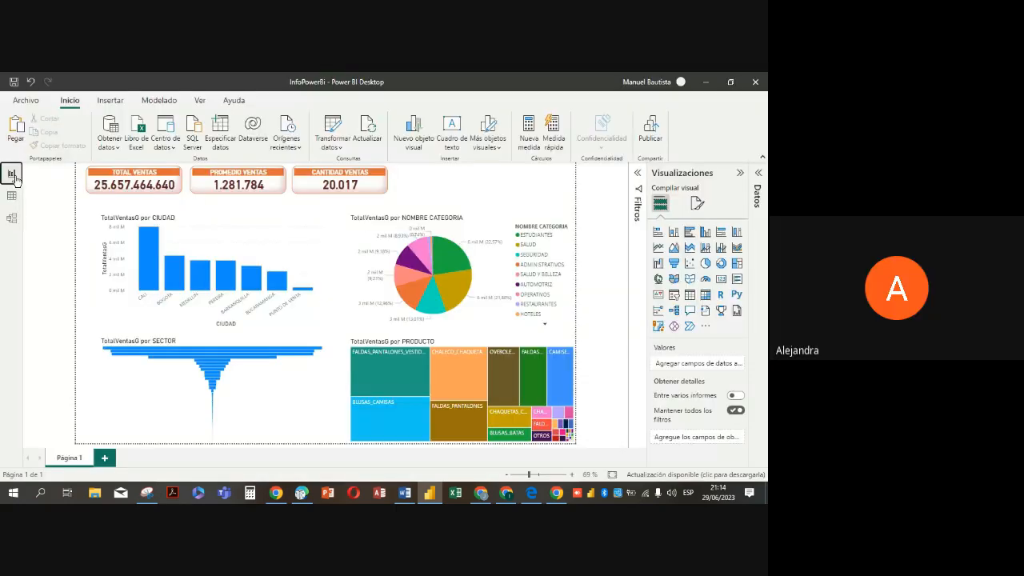
click(384, 191)
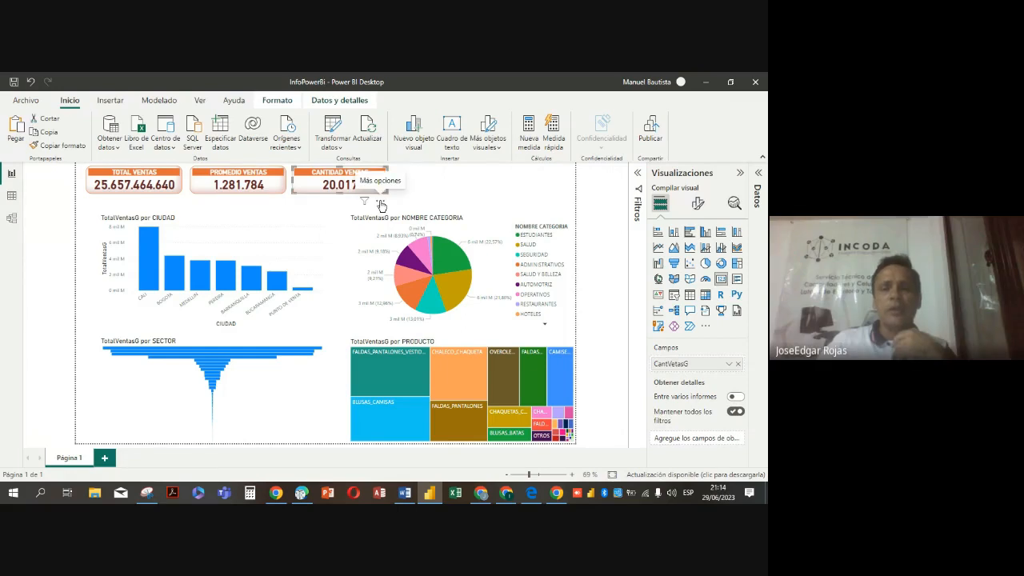
click(381, 201)
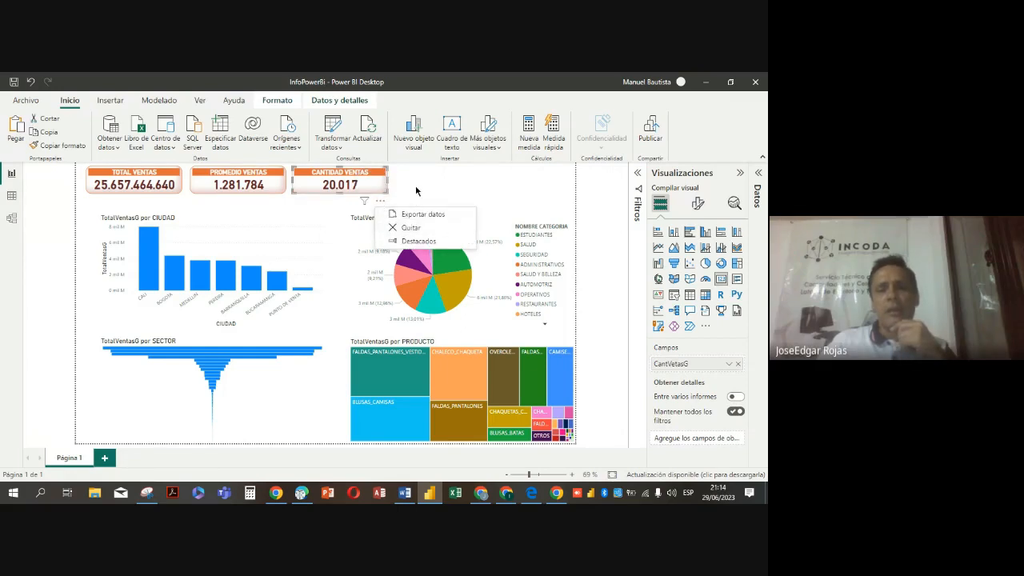
key(Escape)
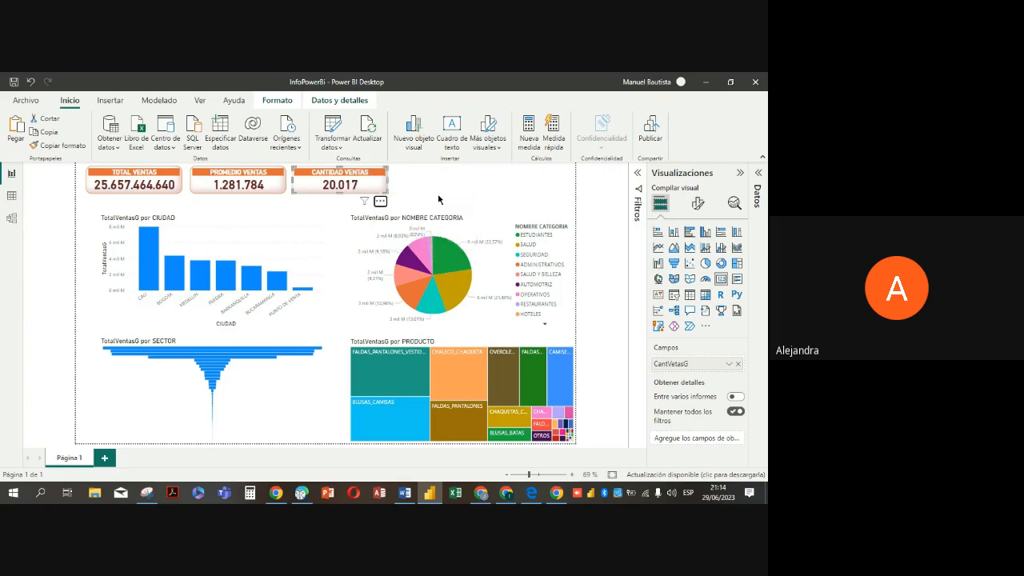
click(438, 198)
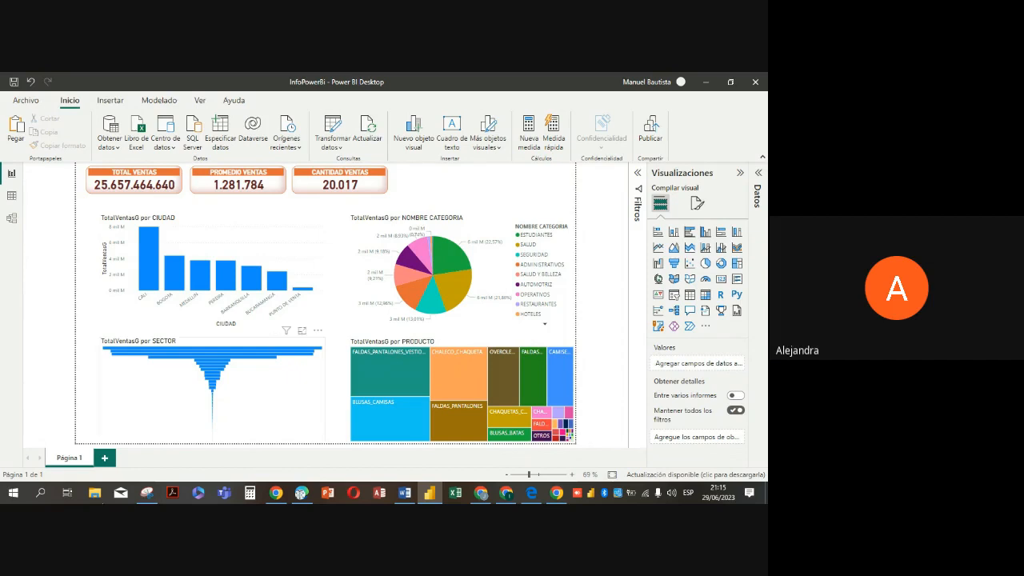
Review the formula of the PromeVtasG measure in the data view and return to the report view
click(12, 197)
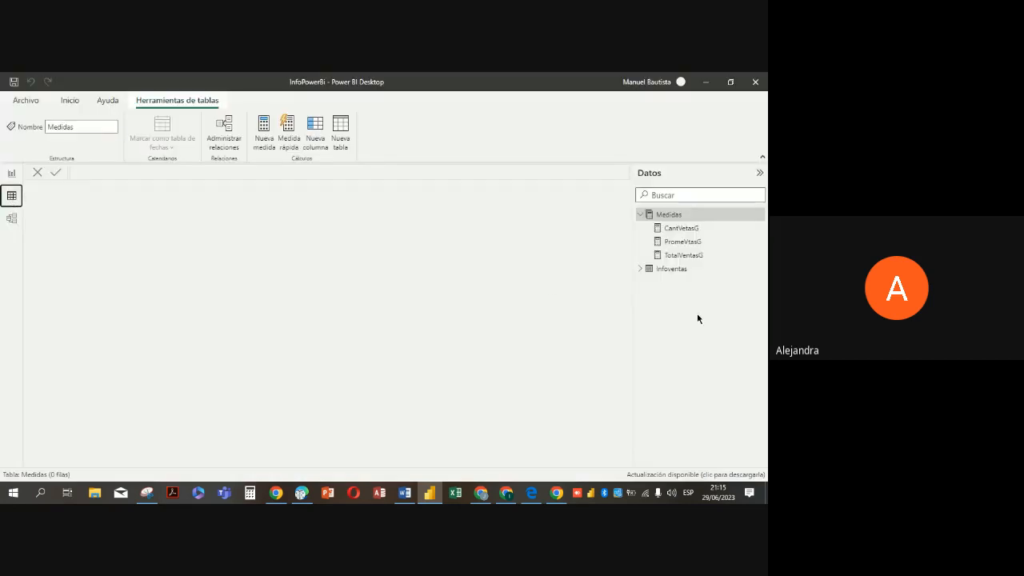
click(684, 243)
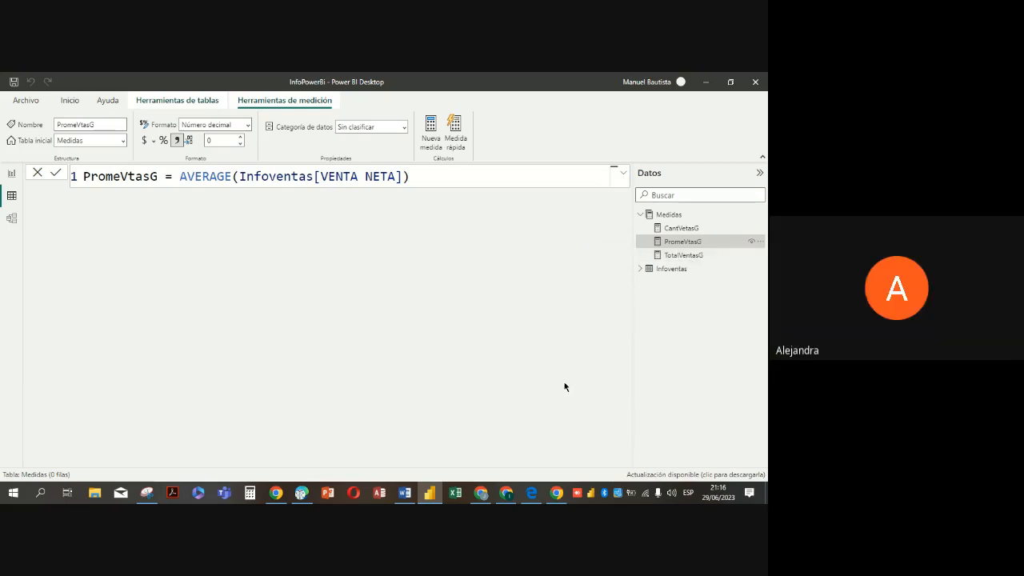
click(12, 175)
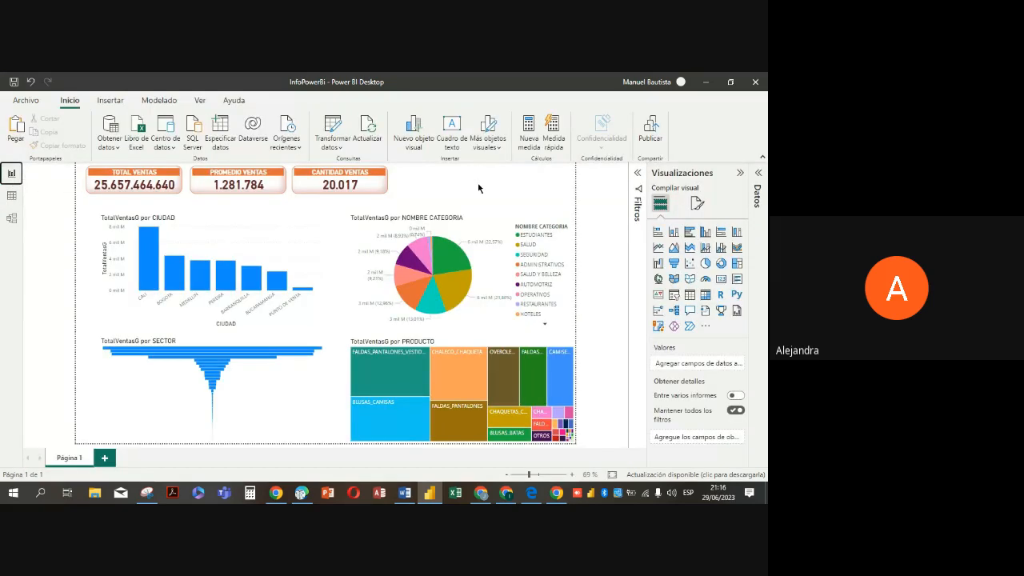
Check how selecting CALI in the sales by city chart filters the other visuals, and clear that selection
click(149, 268)
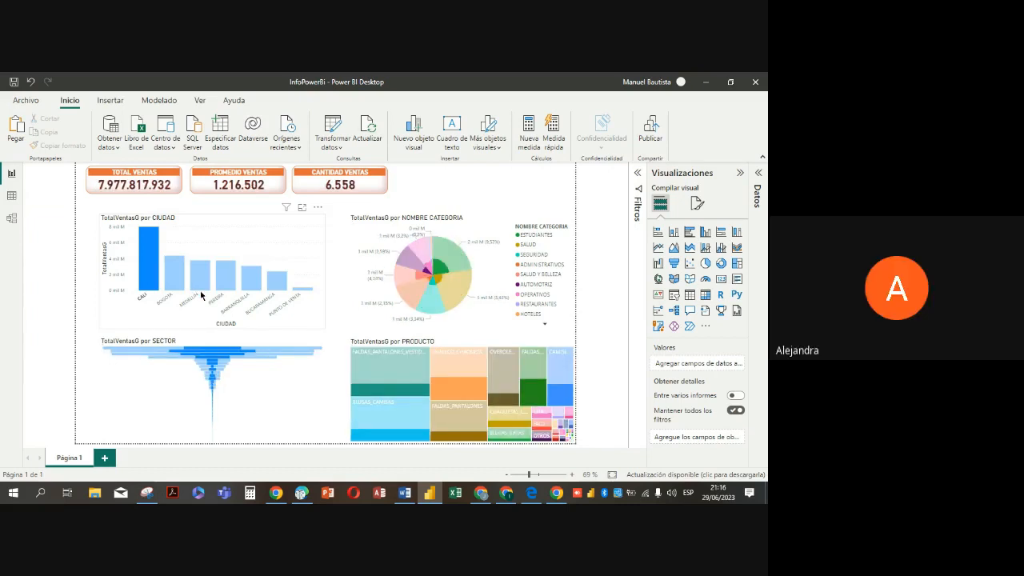
mouse_move(207, 280)
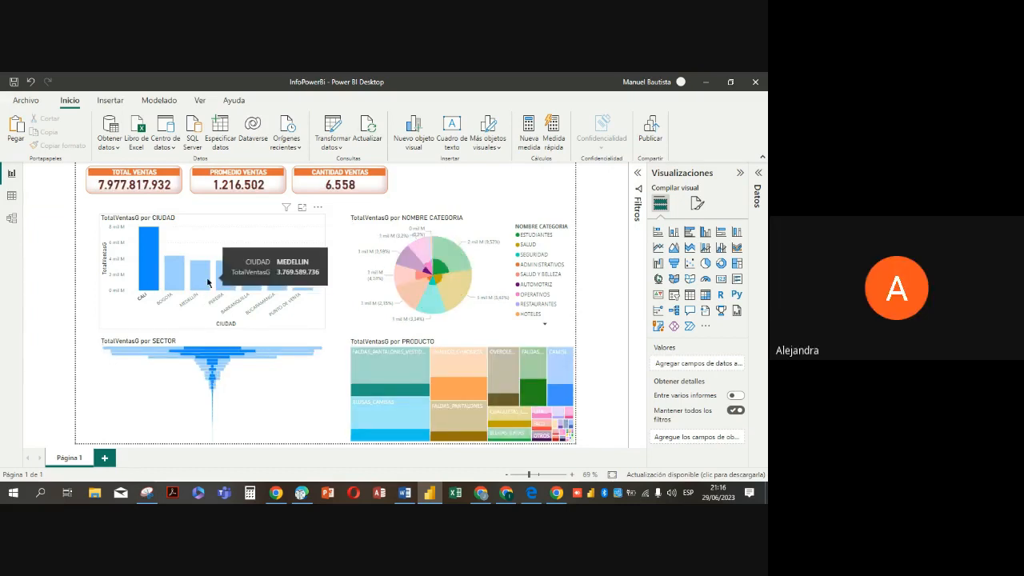
click(146, 256)
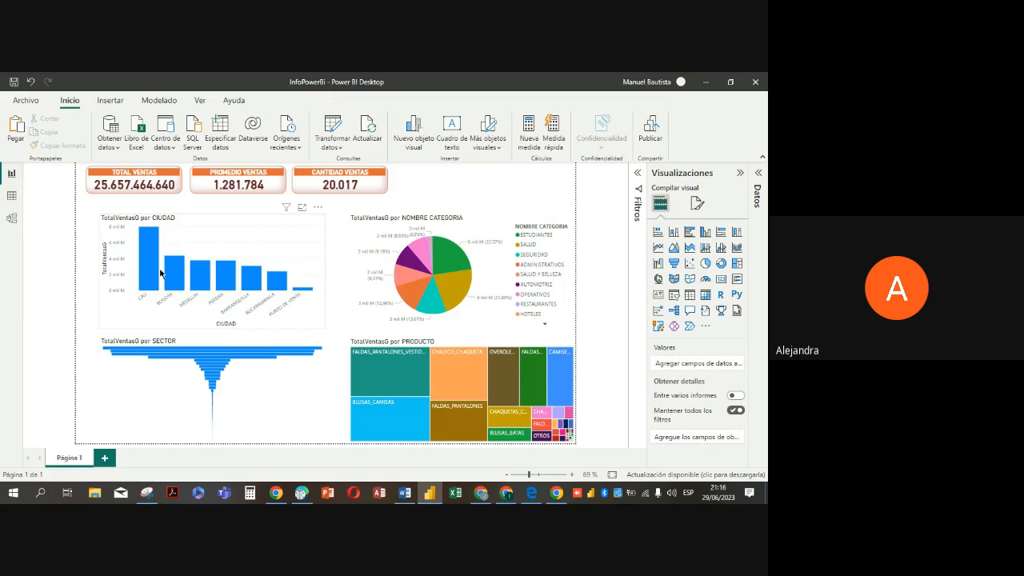
mouse_move(455, 287)
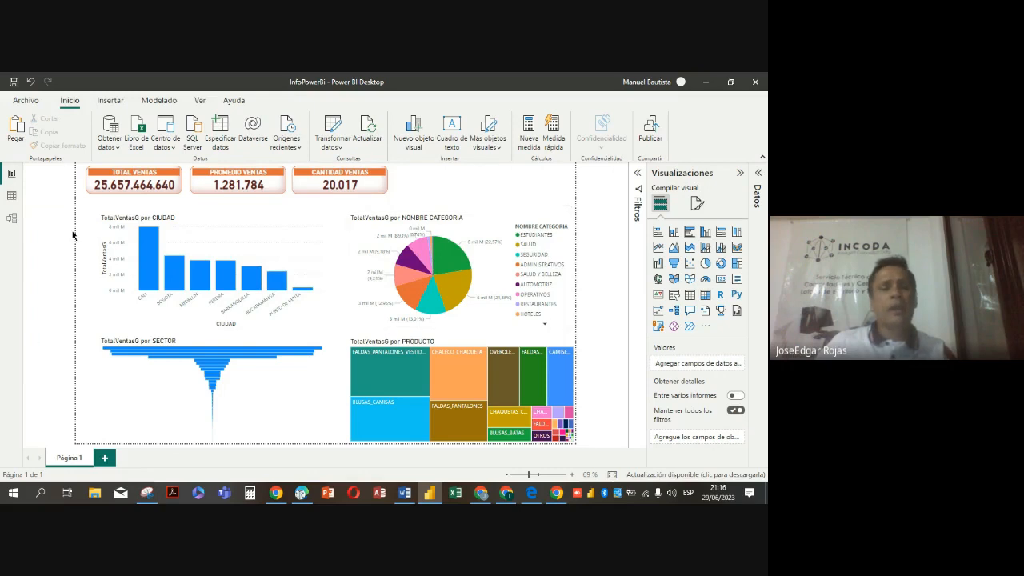
mouse_move(534, 233)
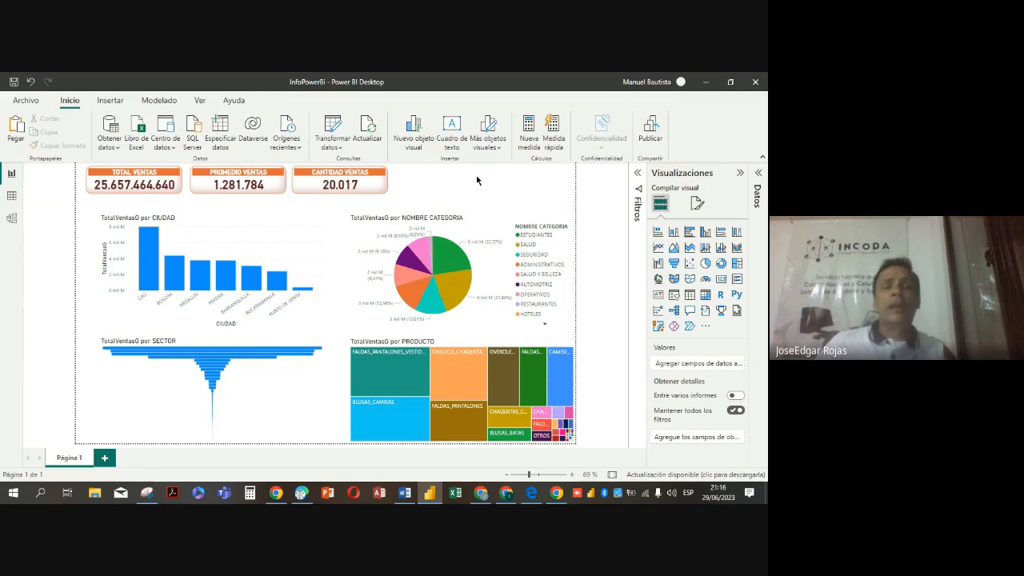
Add a slicer to the right of the CANTIDAD VENTAS card and resize it to a wide, low box level with the cards
click(674, 299)
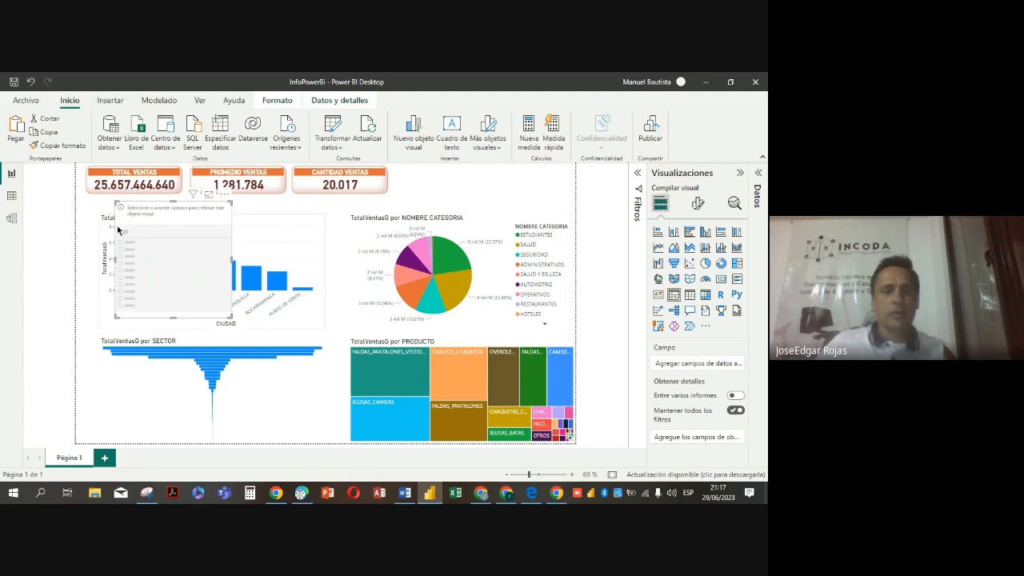
drag(258, 253, 458, 200)
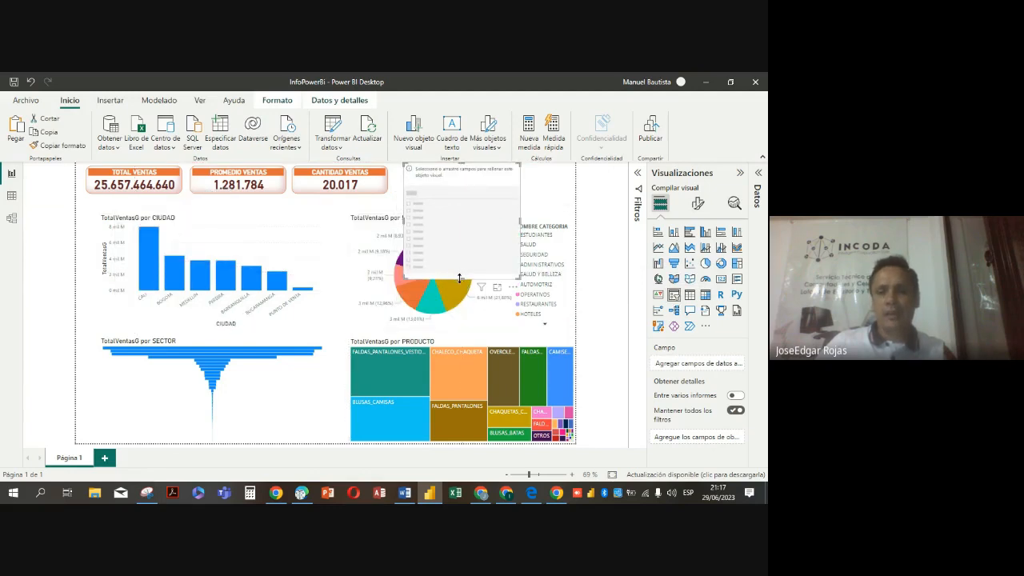
drag(459, 278, 458, 197)
drag(520, 179, 568, 179)
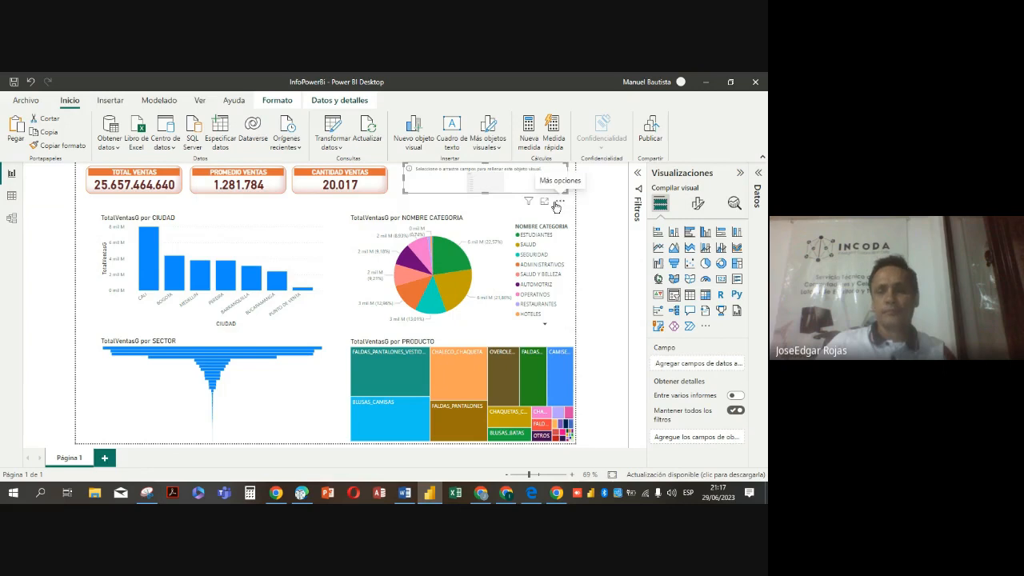
Assign the TIPO CLIENTE field from the Infoventas table to the new slicer
click(740, 173)
click(757, 175)
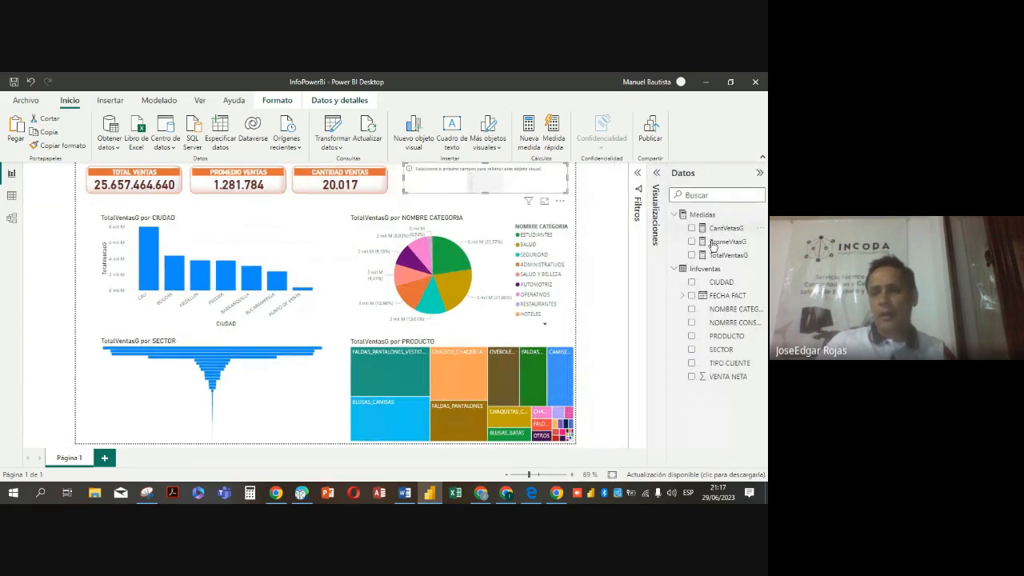
click(692, 363)
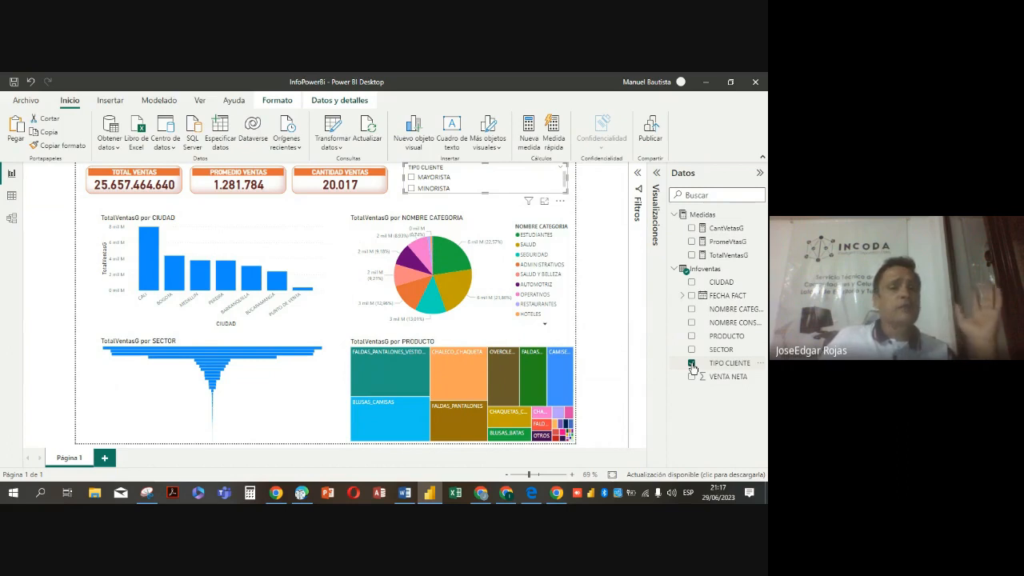
Test the TIPO CLIENTE slicer by filtering the report to MAYORISTA, and clear the filter
click(411, 178)
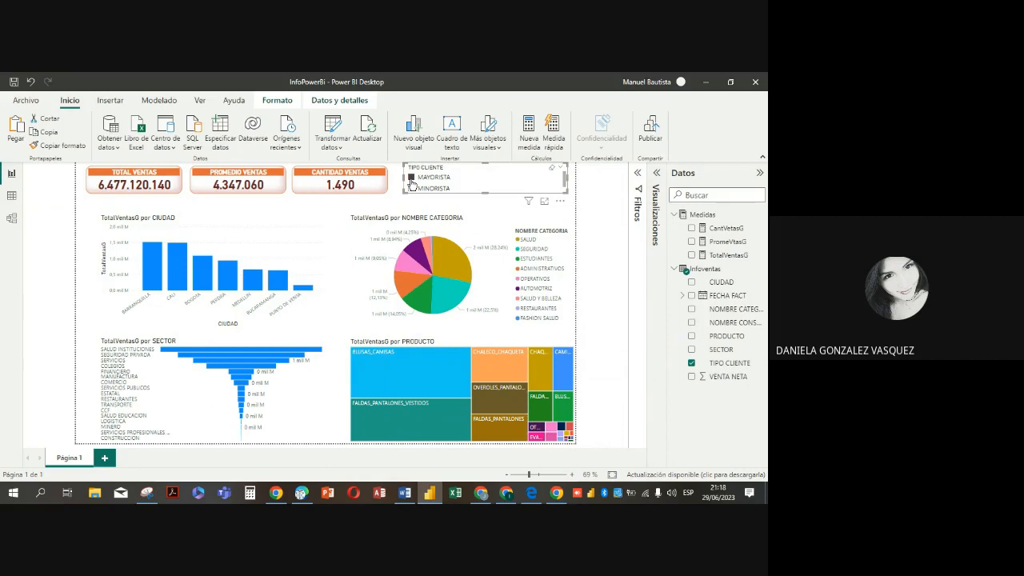
click(656, 173)
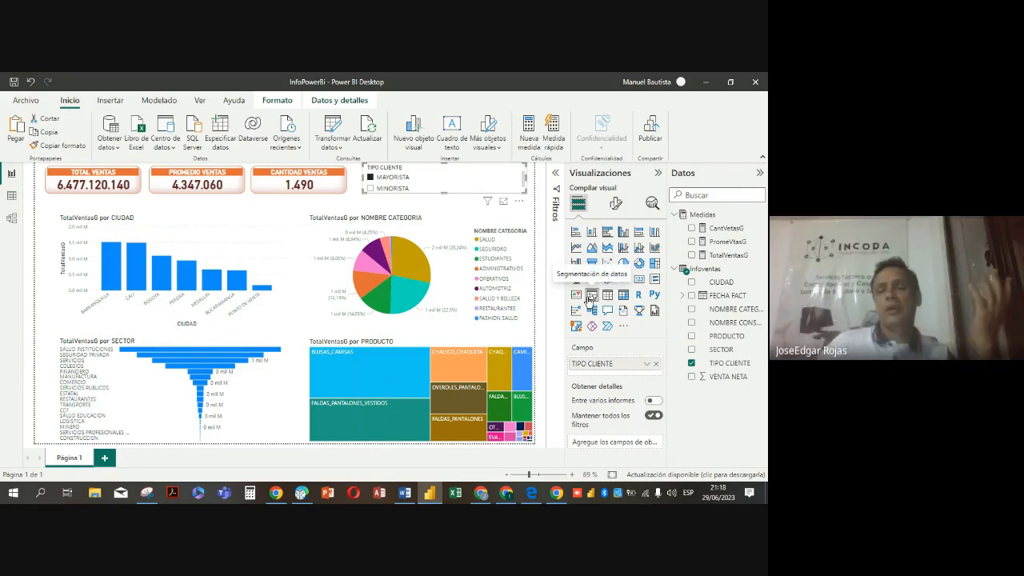
click(462, 192)
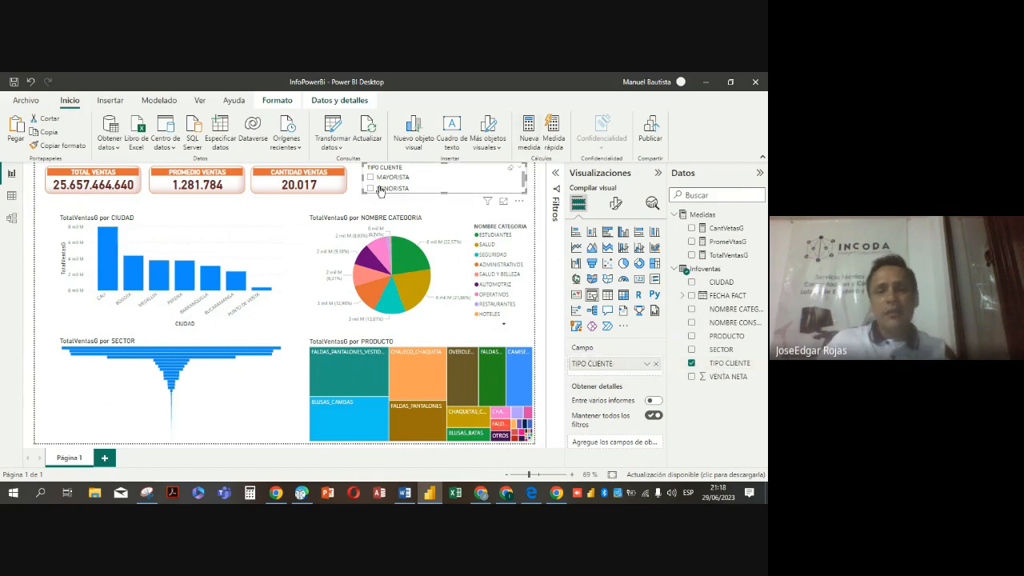
Set the TIPO CLIENTE slicer's style to Mosaico and make the slicer slightly taller
click(616, 204)
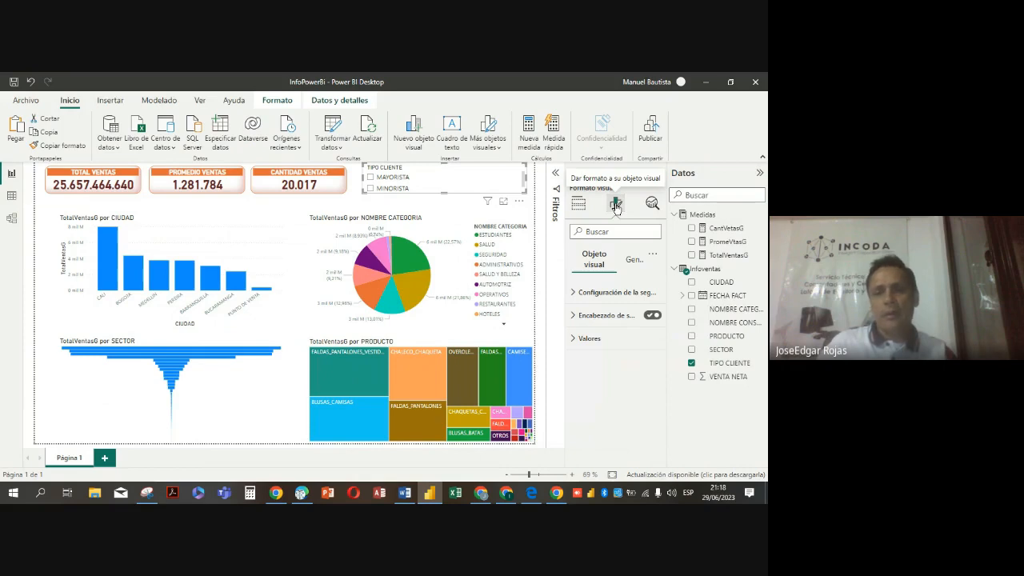
click(574, 293)
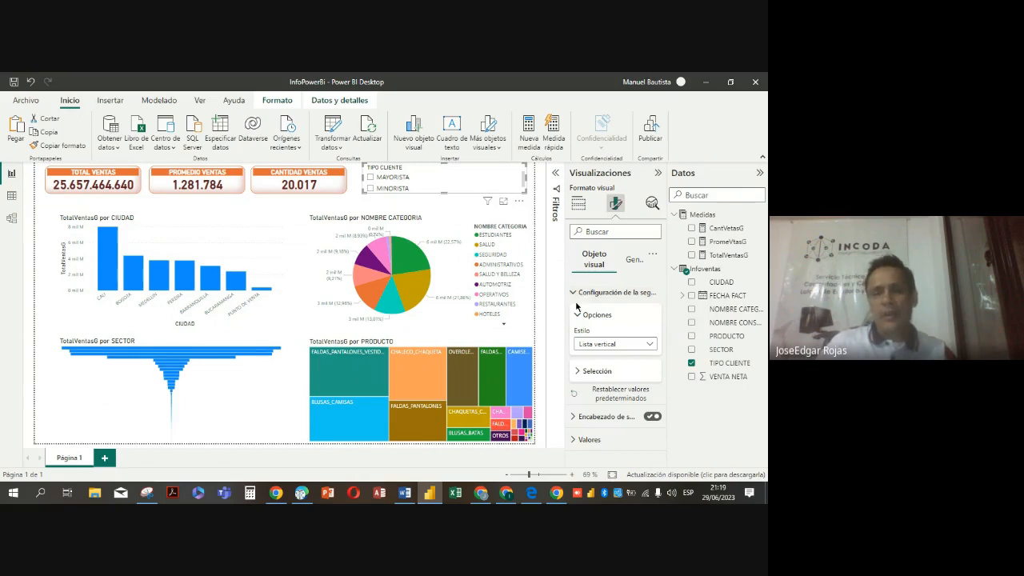
click(648, 347)
click(592, 372)
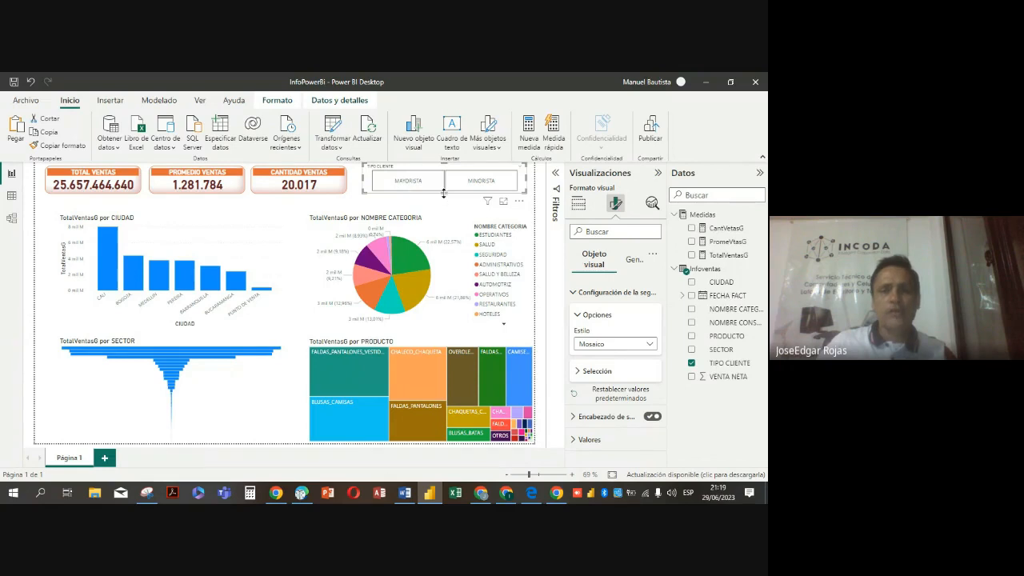
drag(443, 193, 443, 198)
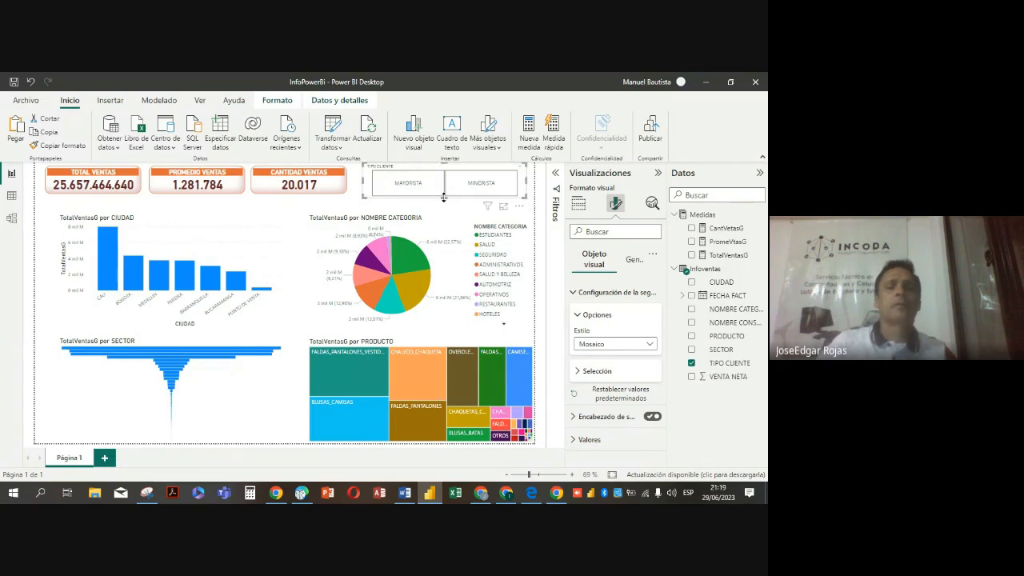
Copy the format of the CANTIDAD VENTAS card onto the TIPO CLIENTE slicer
click(344, 190)
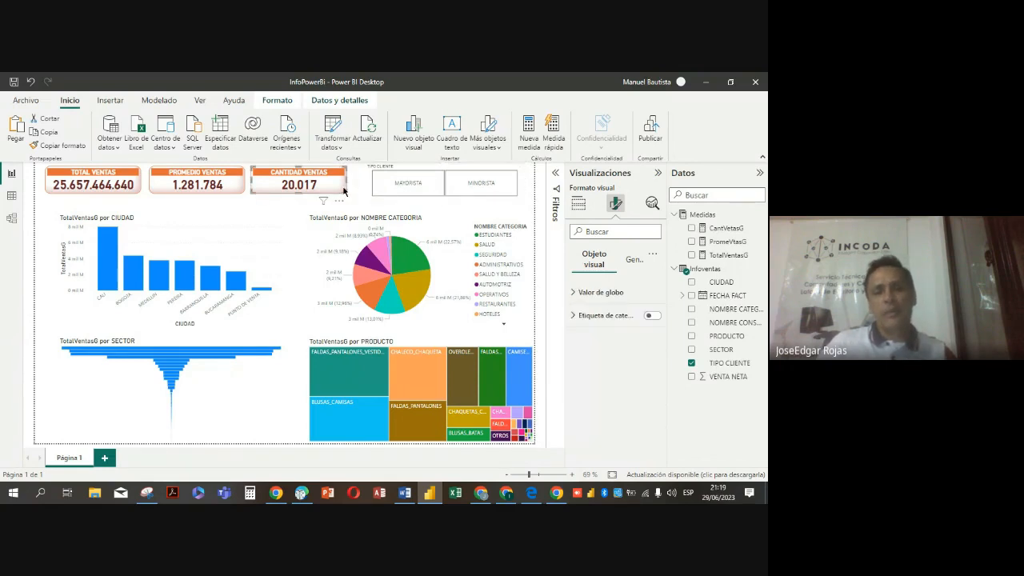
click(55, 146)
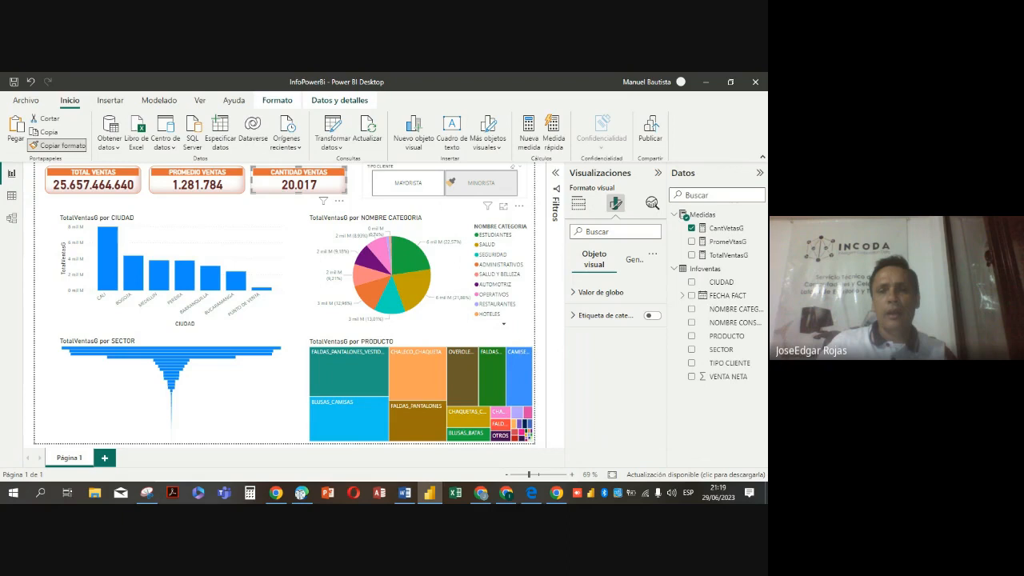
click(450, 182)
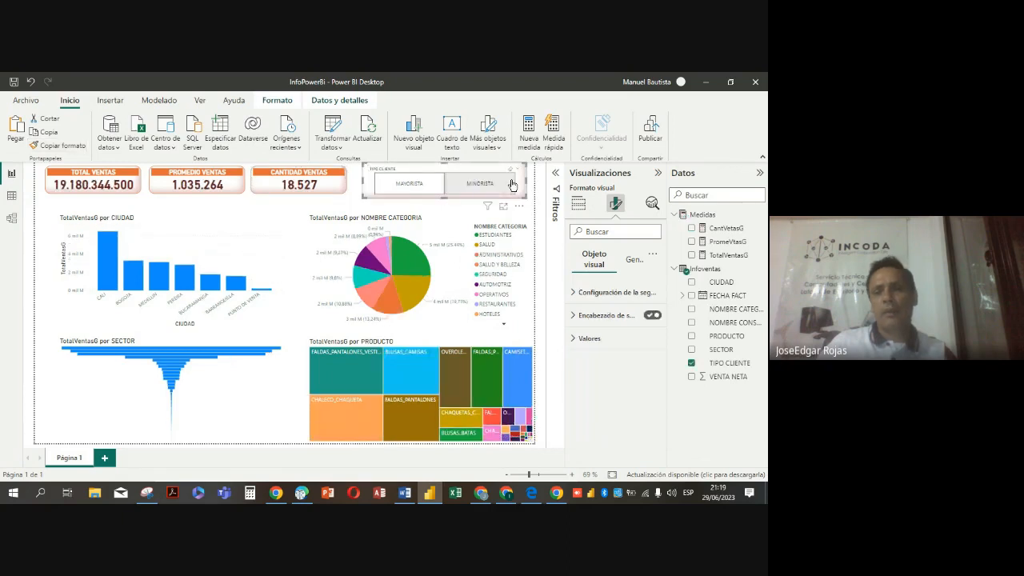
Test the slicer tiles by filtering to MAYORISTA and MINORISTA in turn, and clear the slicer selection
click(428, 193)
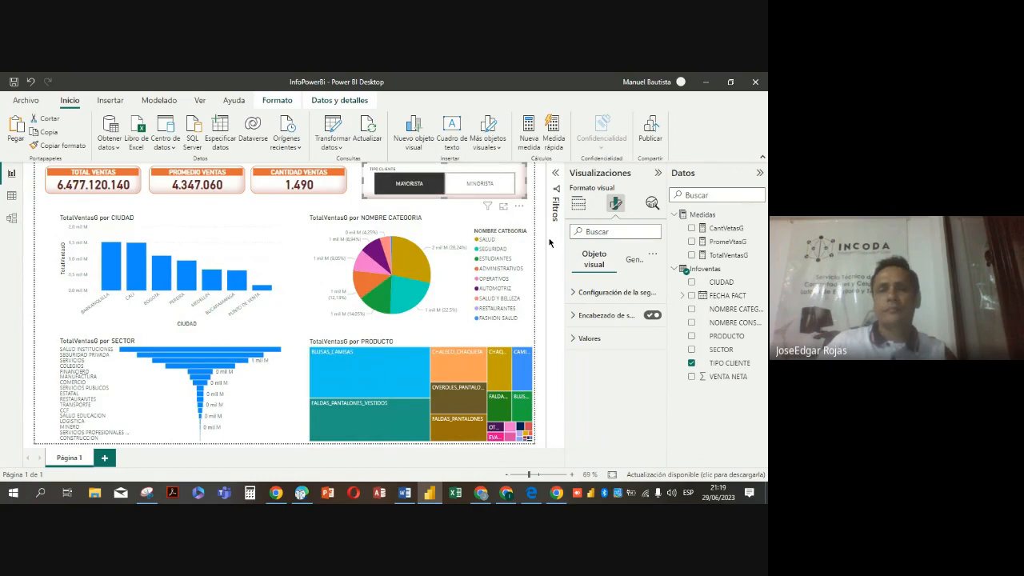
click(483, 189)
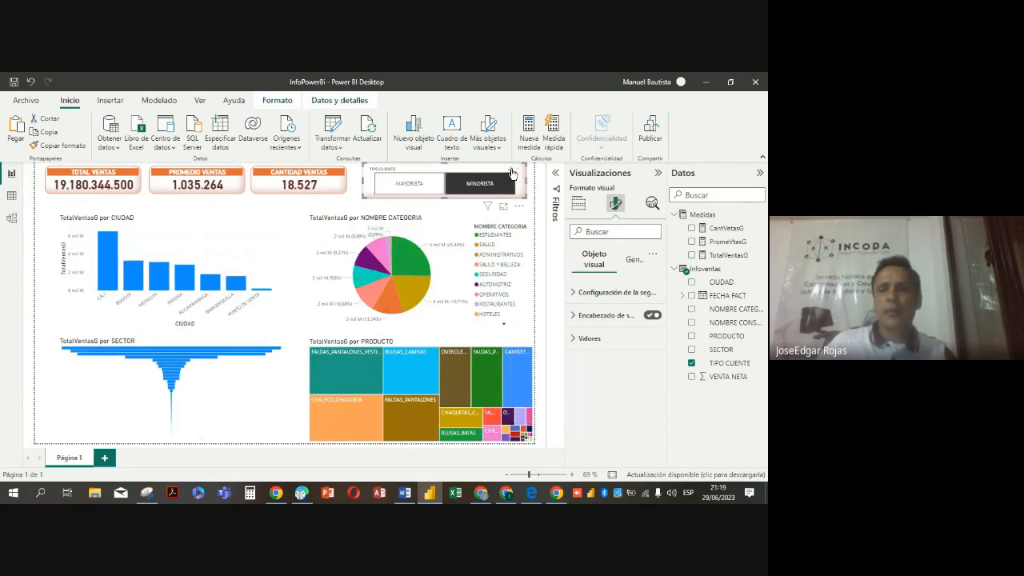
click(511, 173)
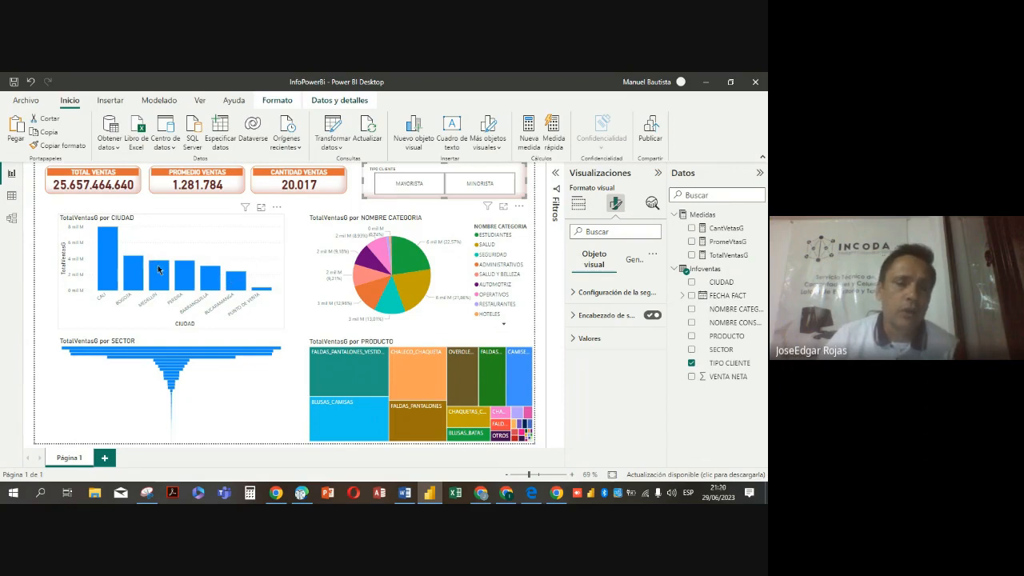
mouse_move(162, 251)
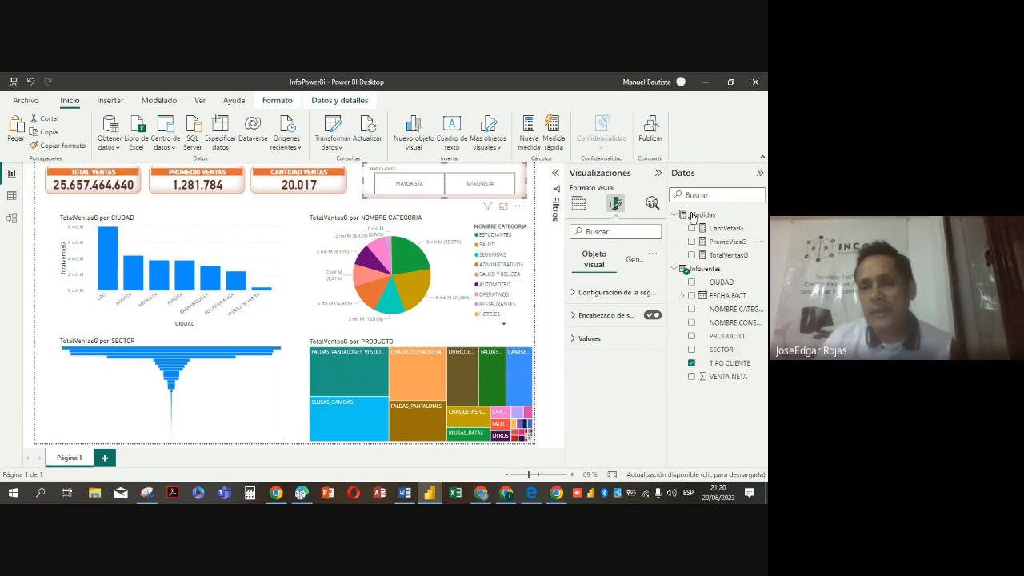
click(760, 175)
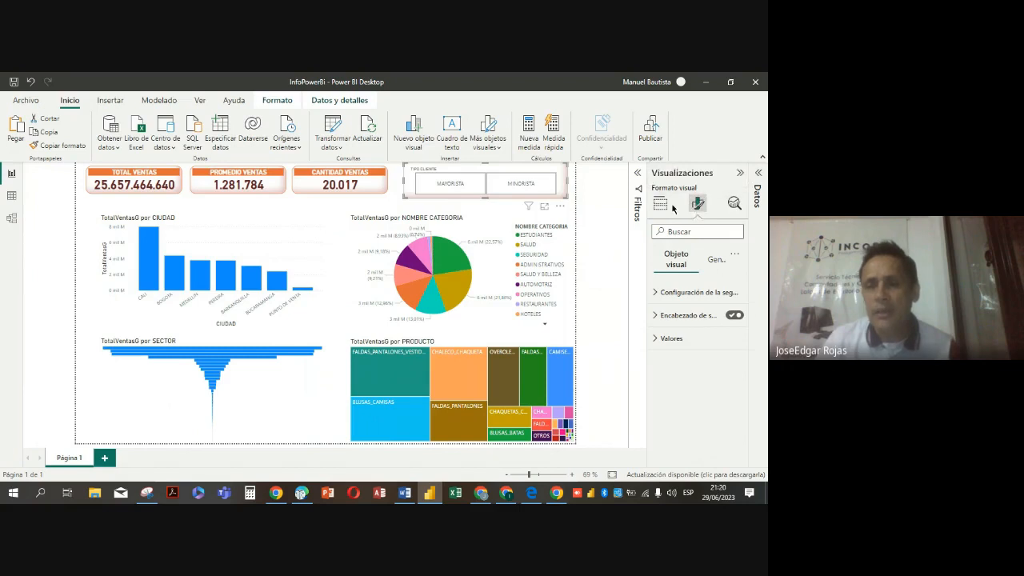
click(325, 212)
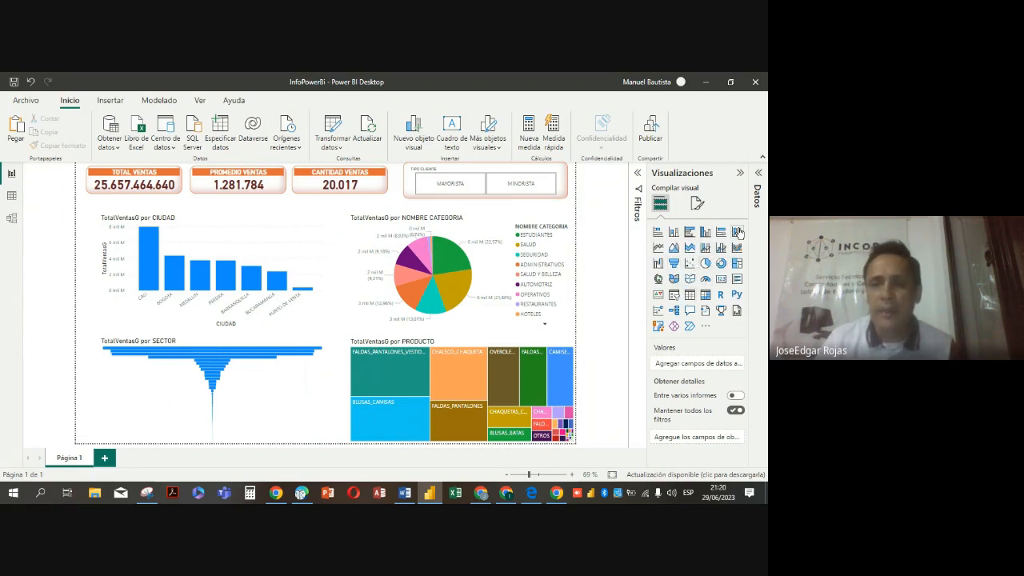
click(741, 175)
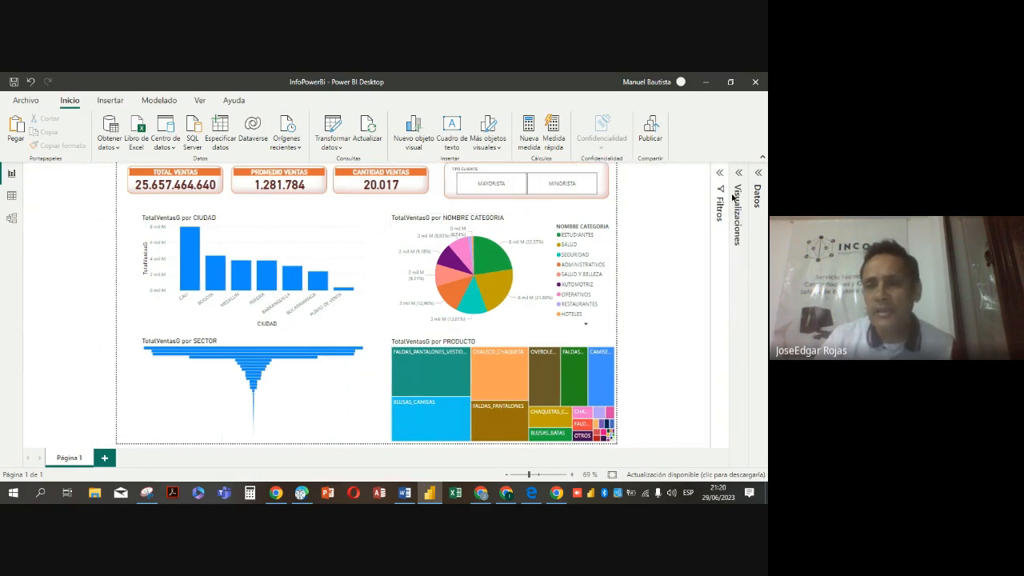
click(758, 177)
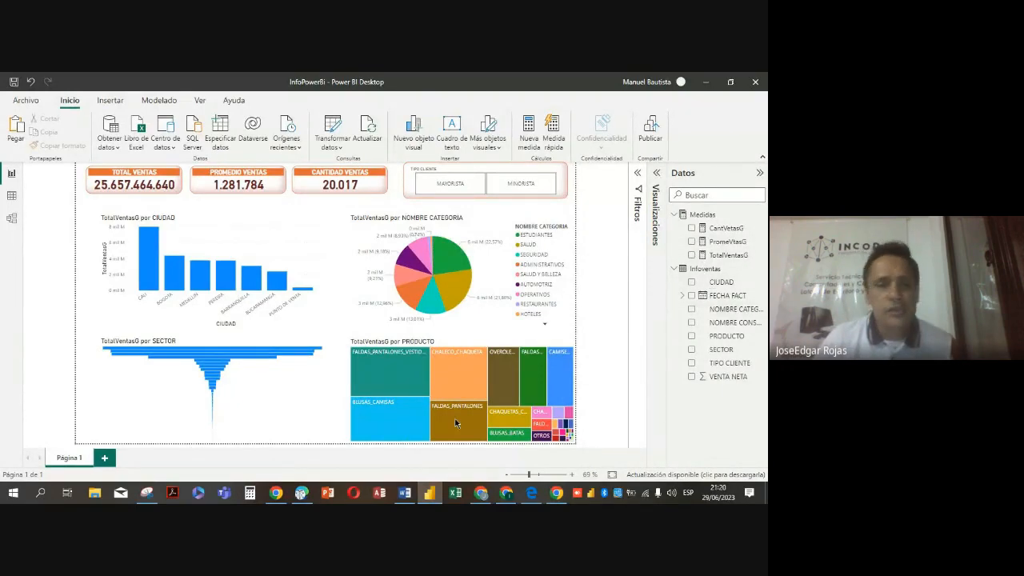
Examine which Medidas and Infoventas fields feed the city column chart, the category pie chart and the TOTAL VENTAS card
click(214, 224)
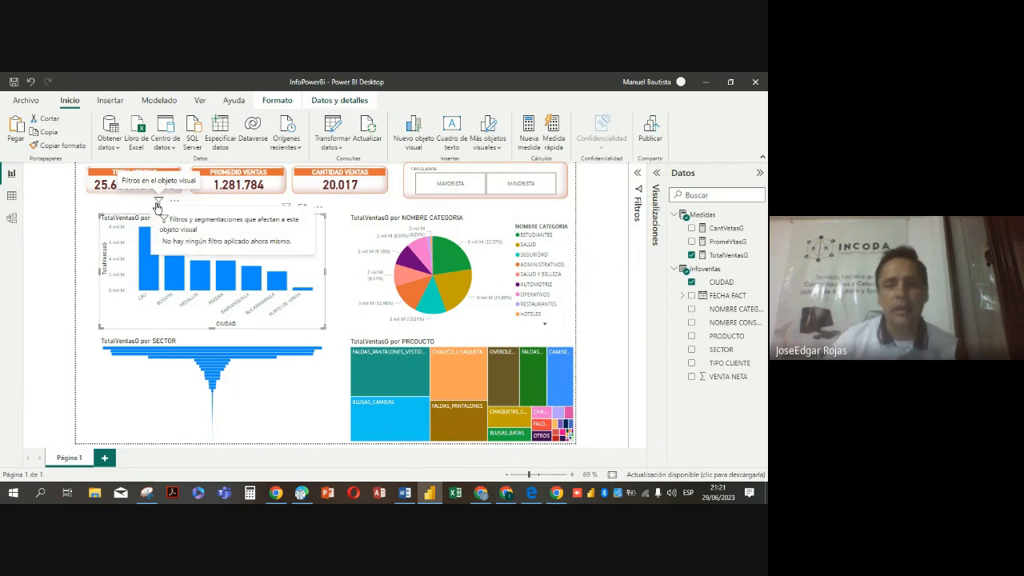
click(675, 269)
click(674, 214)
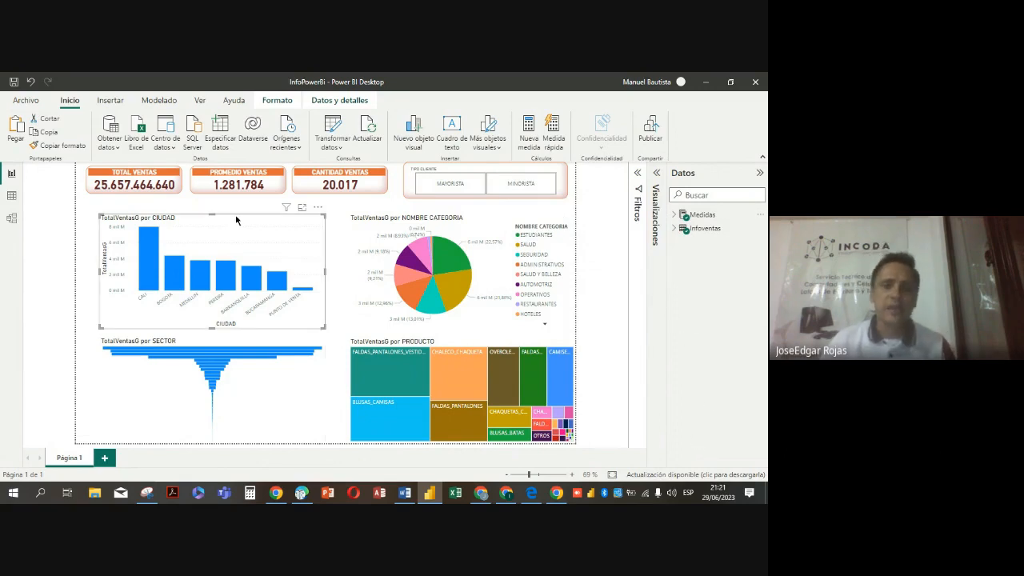
click(675, 229)
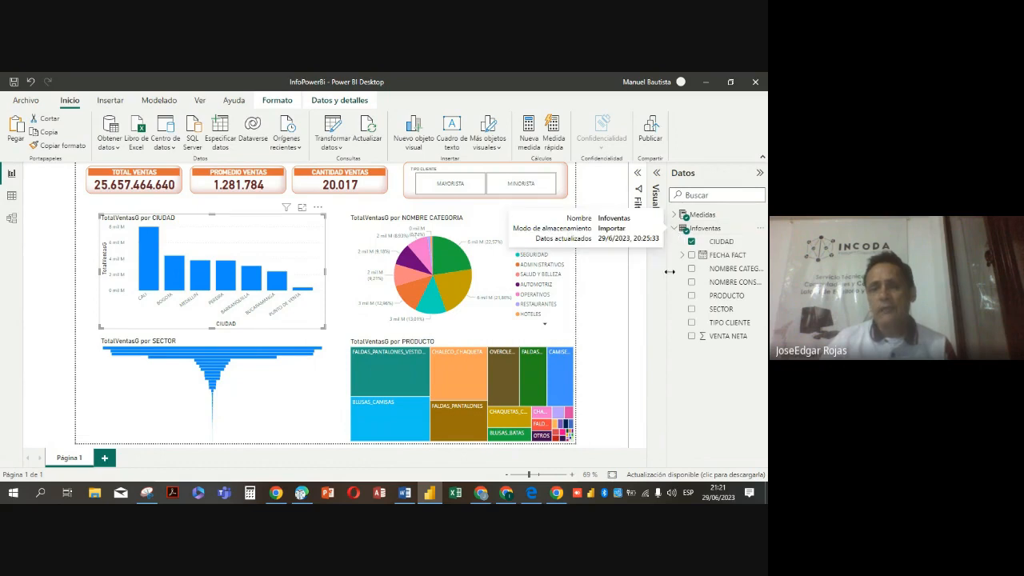
click(676, 229)
click(676, 214)
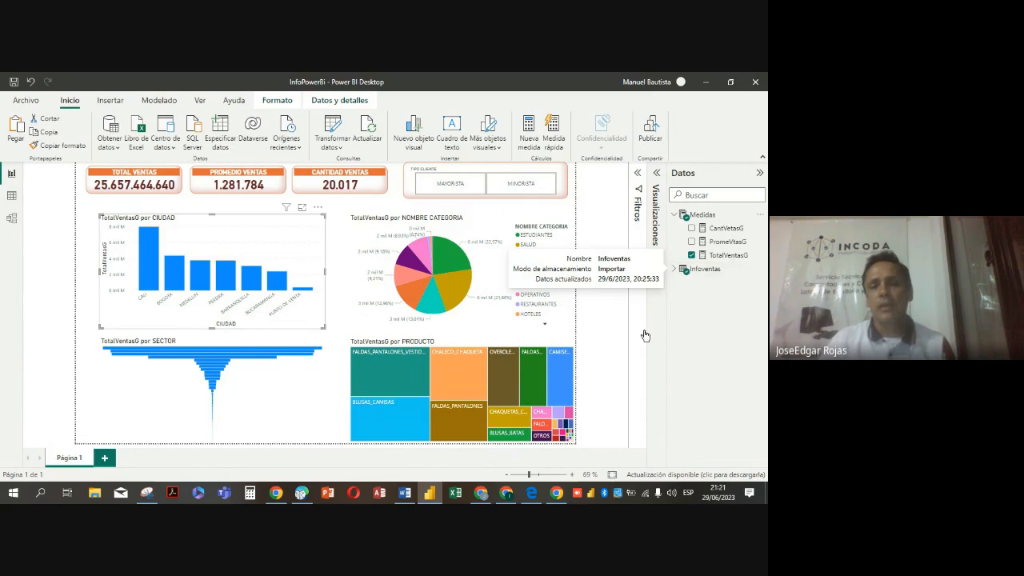
click(352, 254)
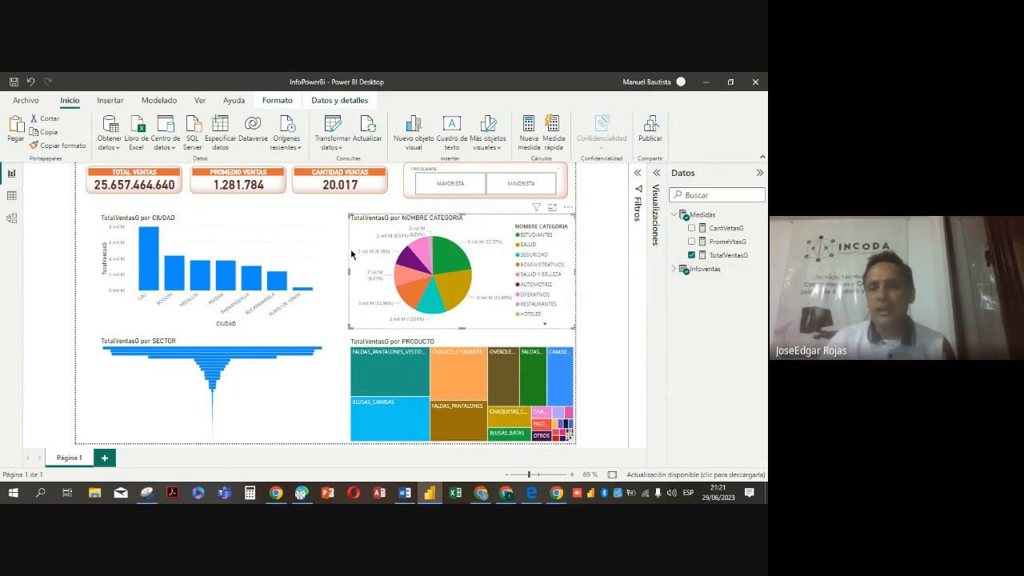
click(672, 272)
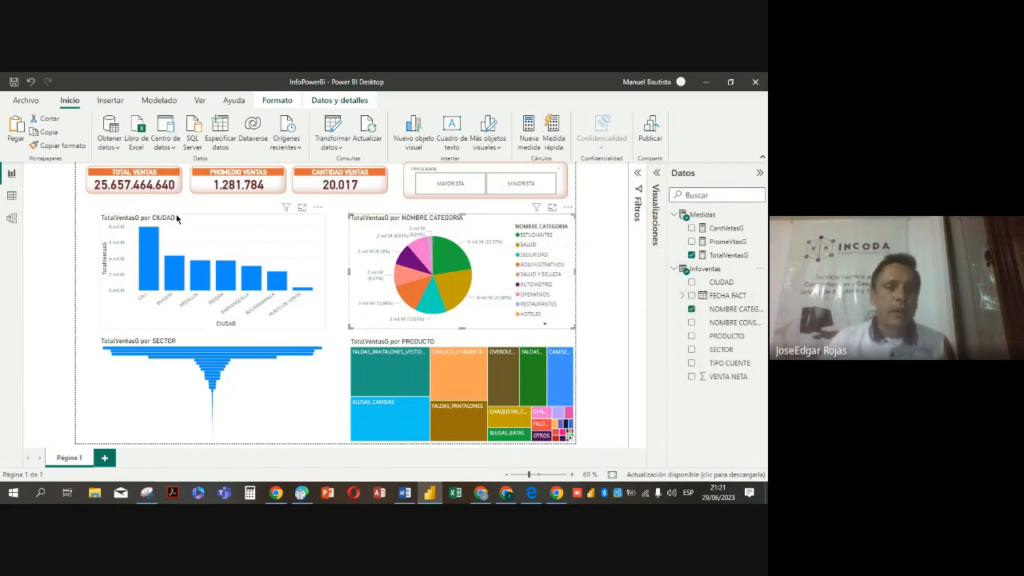
click(177, 190)
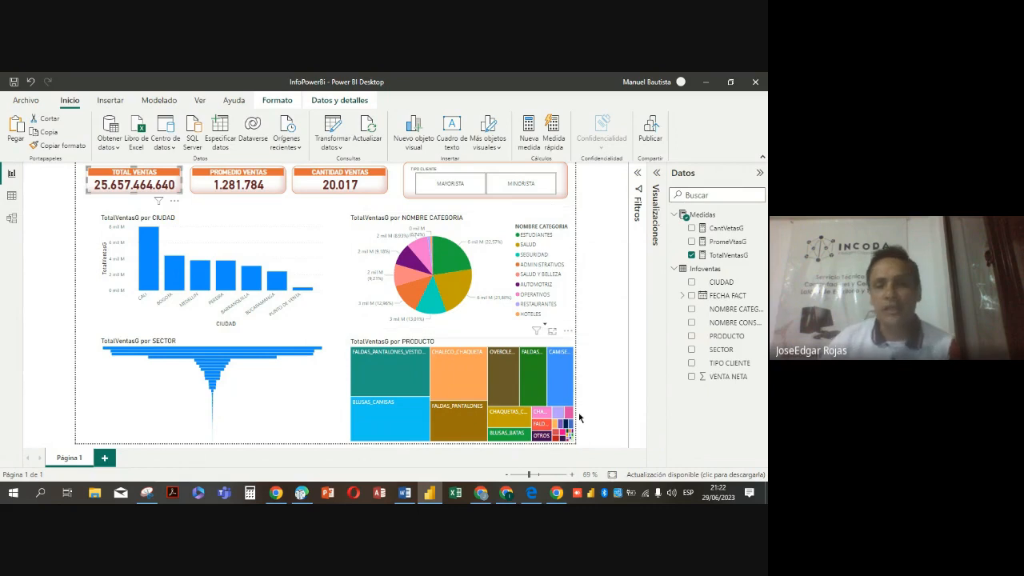
Compare the sales cards and charts for MAYORISTA and MINORISTA using the TIPO CLIENTE slicer, and clear its selection
click(452, 185)
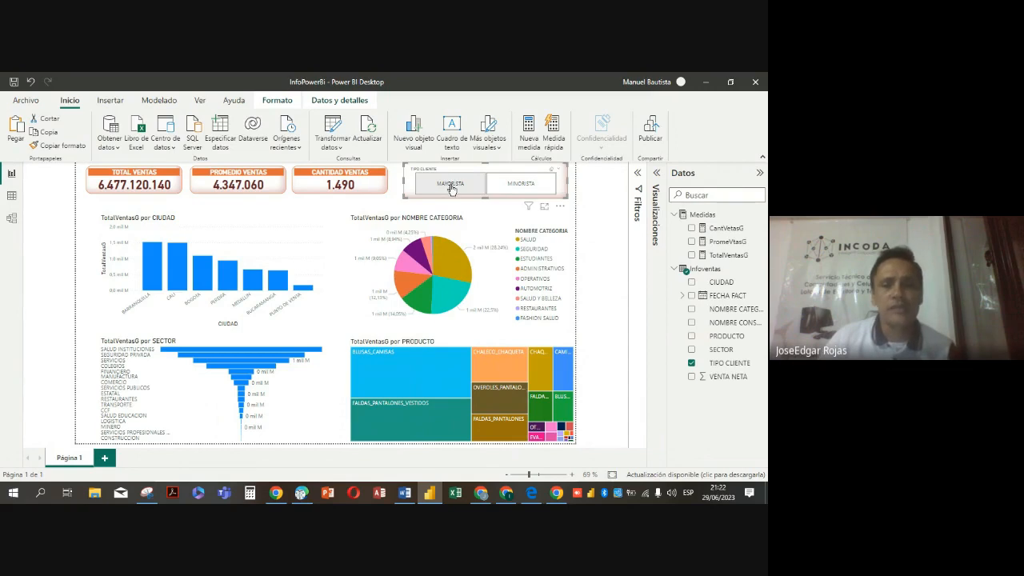
click(531, 186)
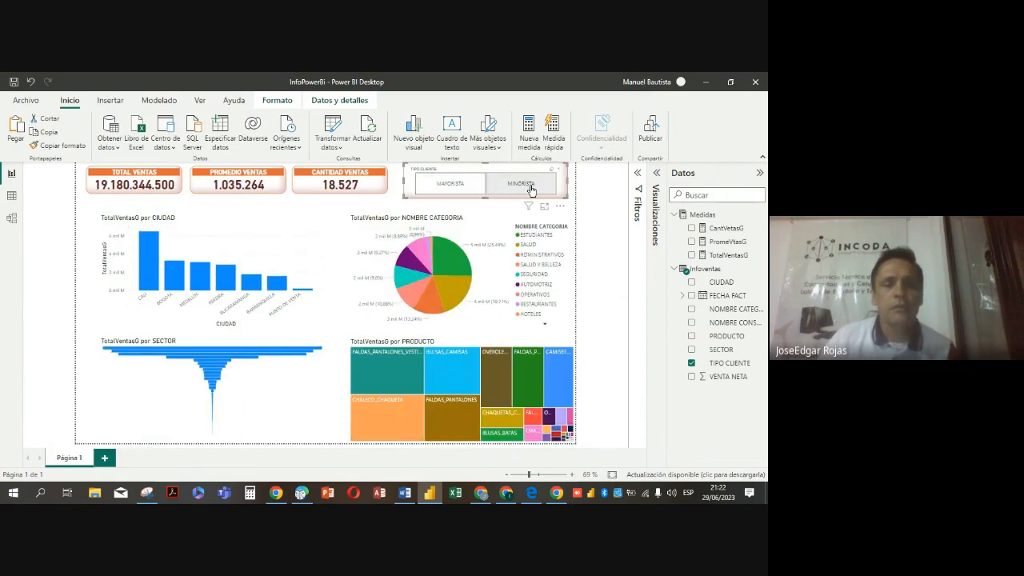
click(444, 192)
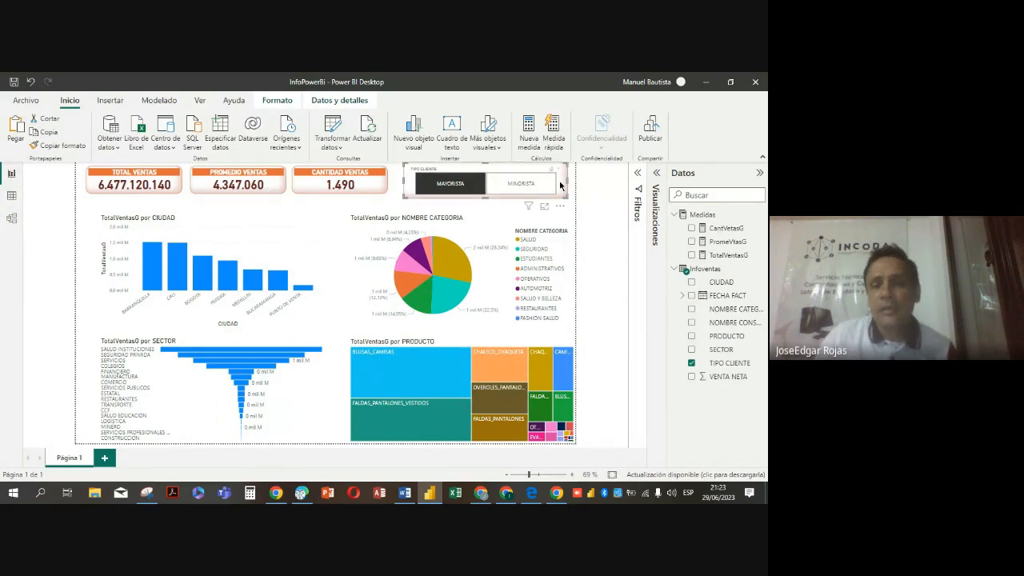
click(527, 190)
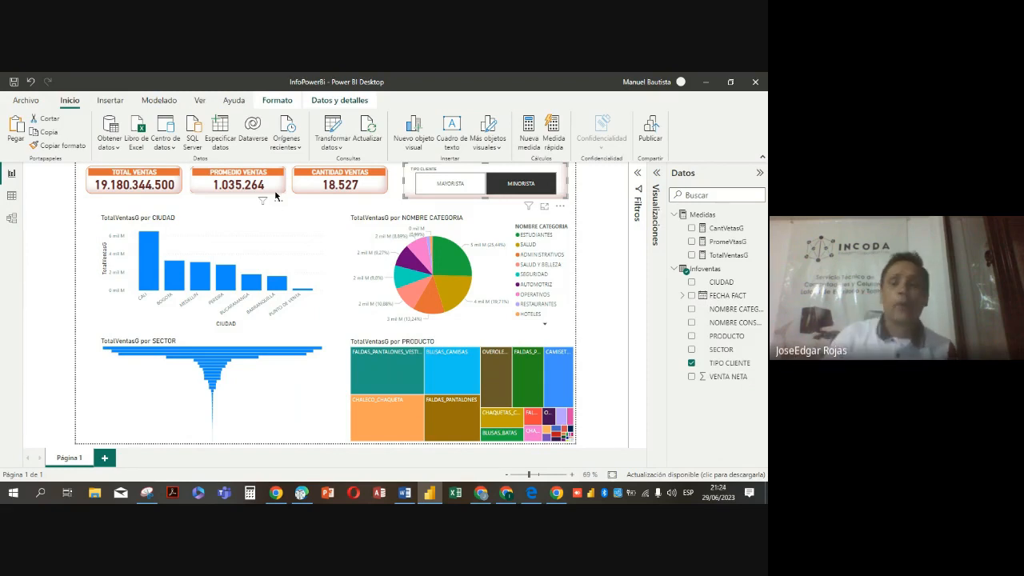
click(539, 185)
click(538, 184)
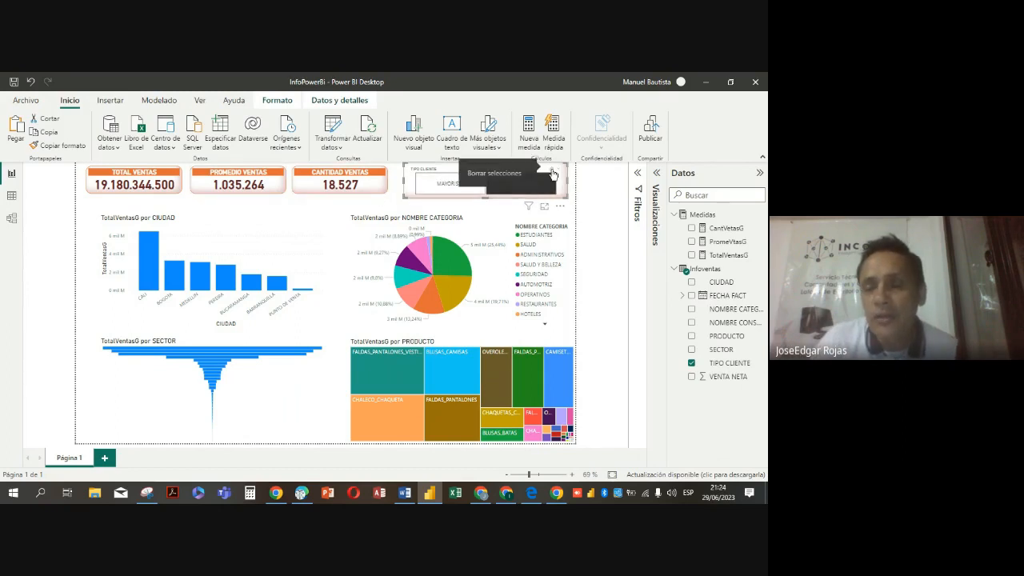
click(553, 174)
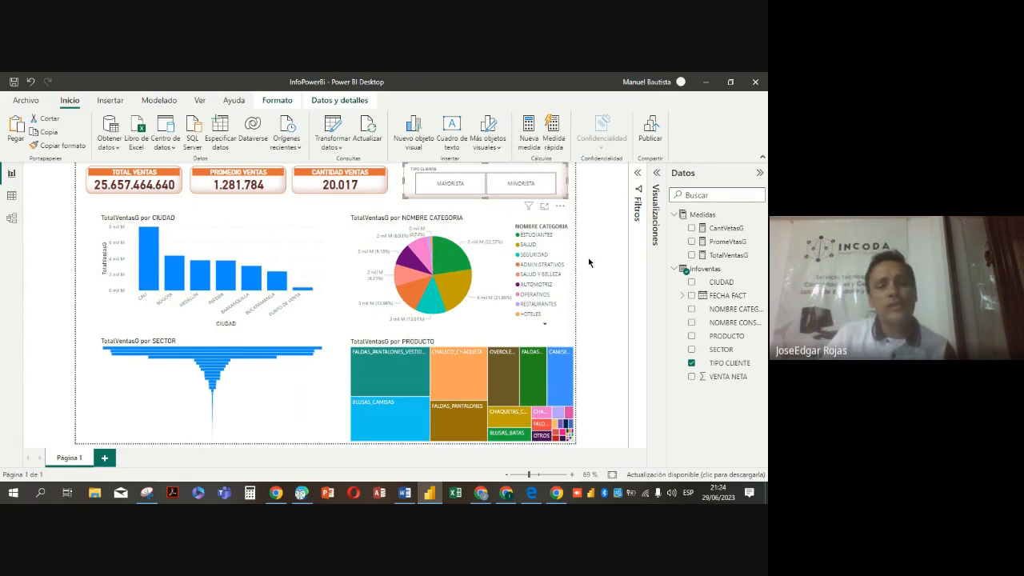
Enable Mostrar todo in the column colour settings of the TotalVentasG por CIUDAD chart to allow one colour per city
click(190, 221)
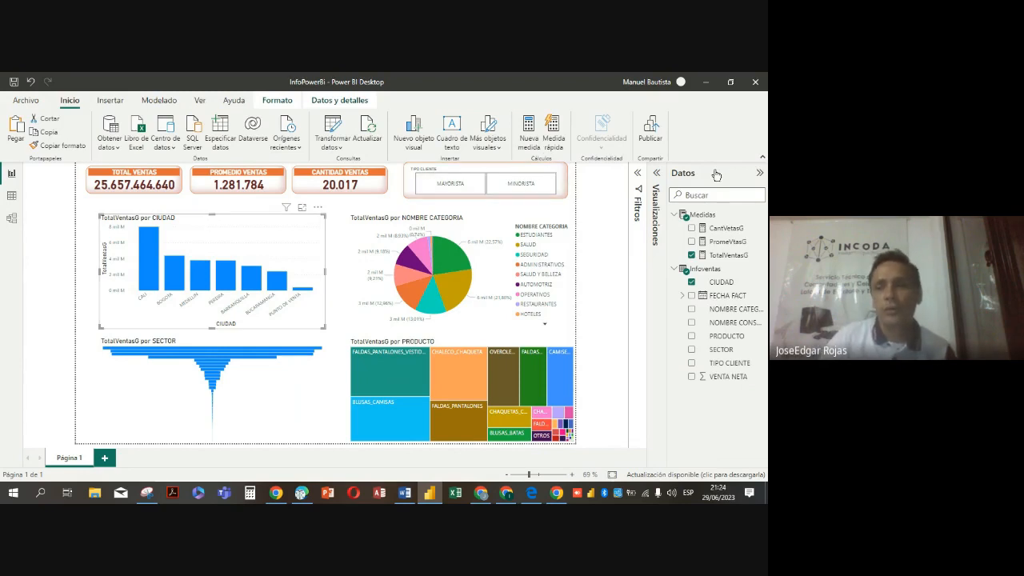
click(759, 173)
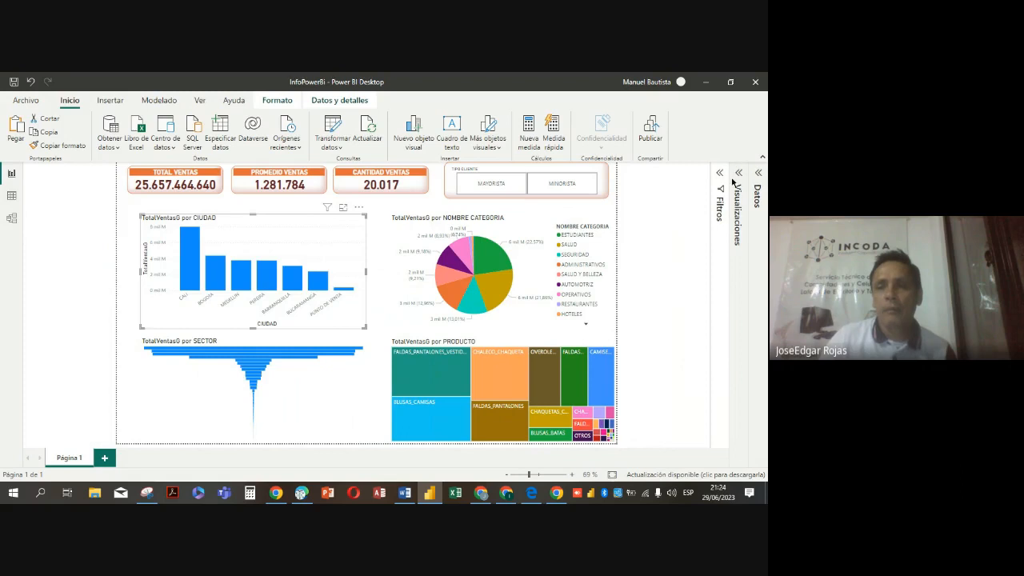
click(739, 176)
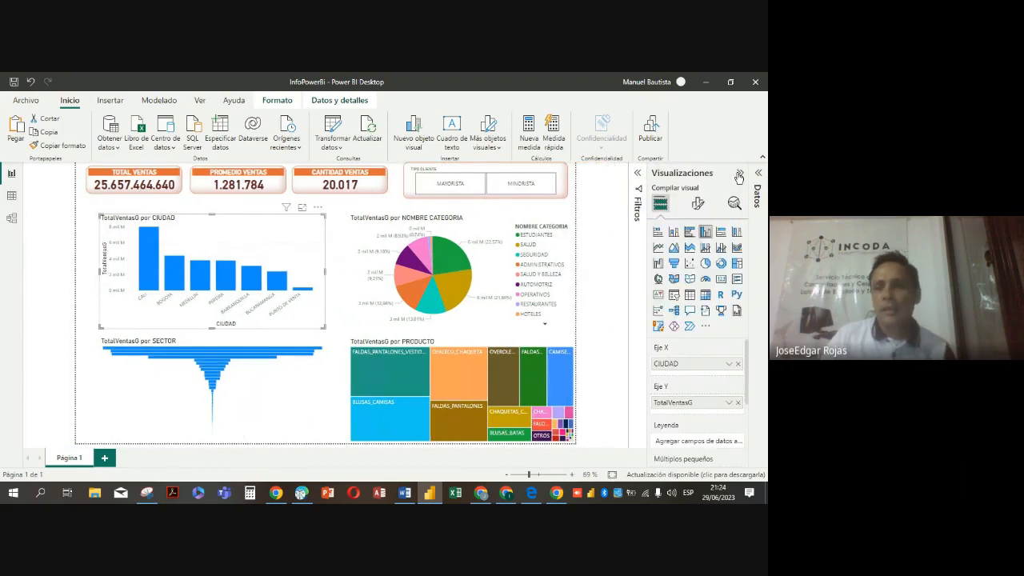
click(698, 205)
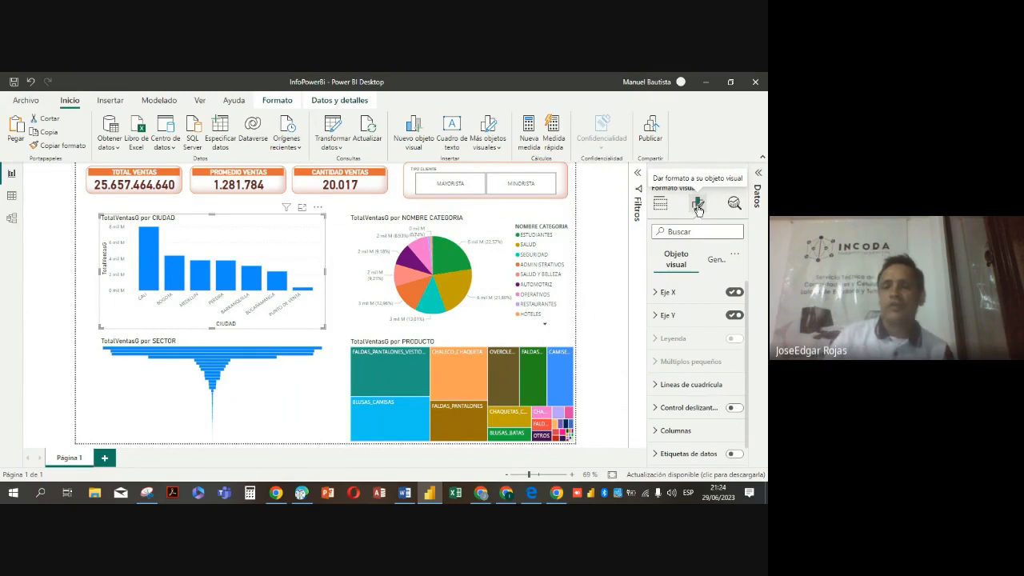
scroll(715, 368, down, 1)
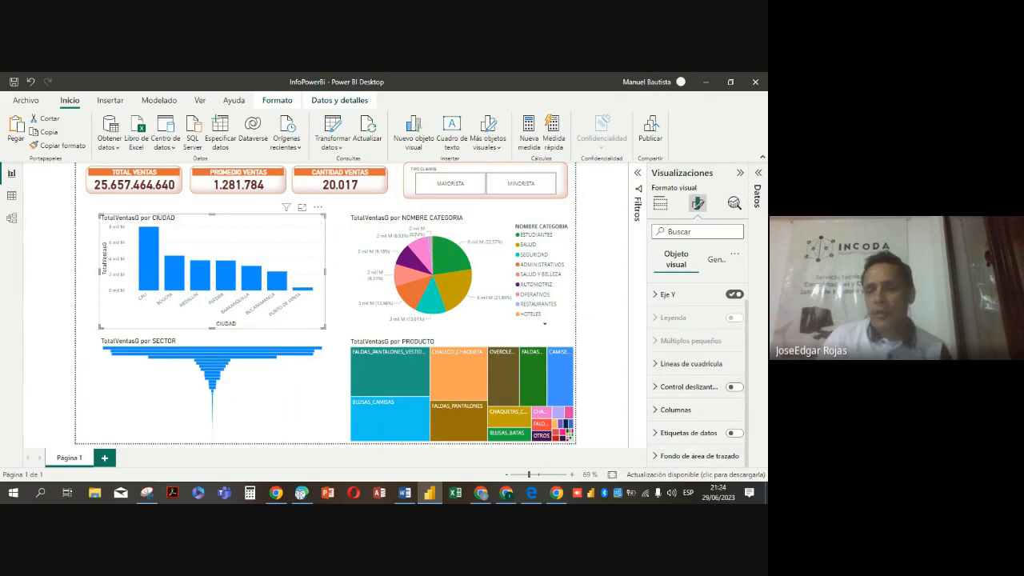
click(656, 410)
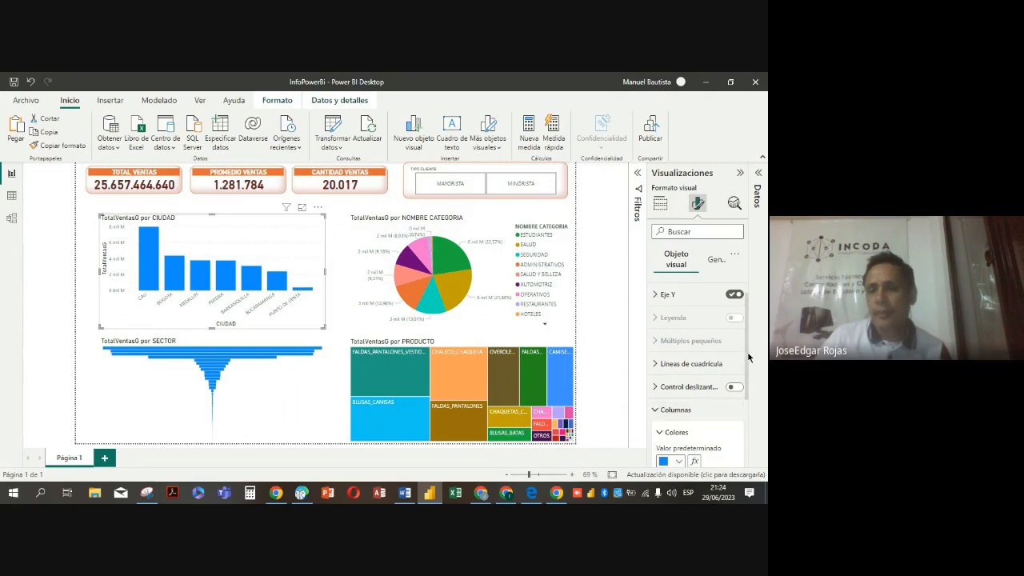
drag(748, 356, 747, 431)
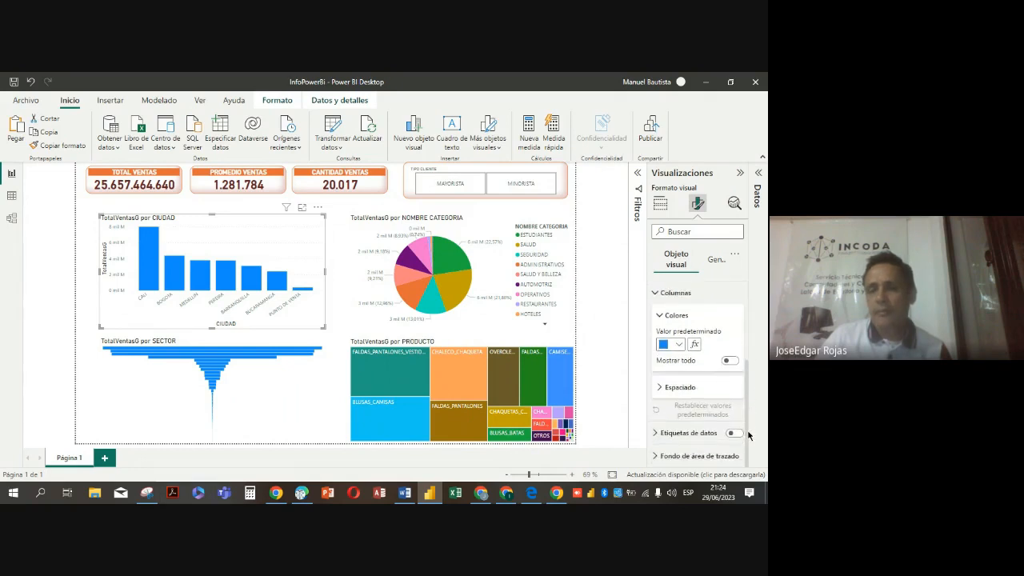
click(729, 361)
Colour the city chart's CALI column black, the BOGOTA column pink and the MEDELLIN column dark red
scroll(723, 372, down, 1)
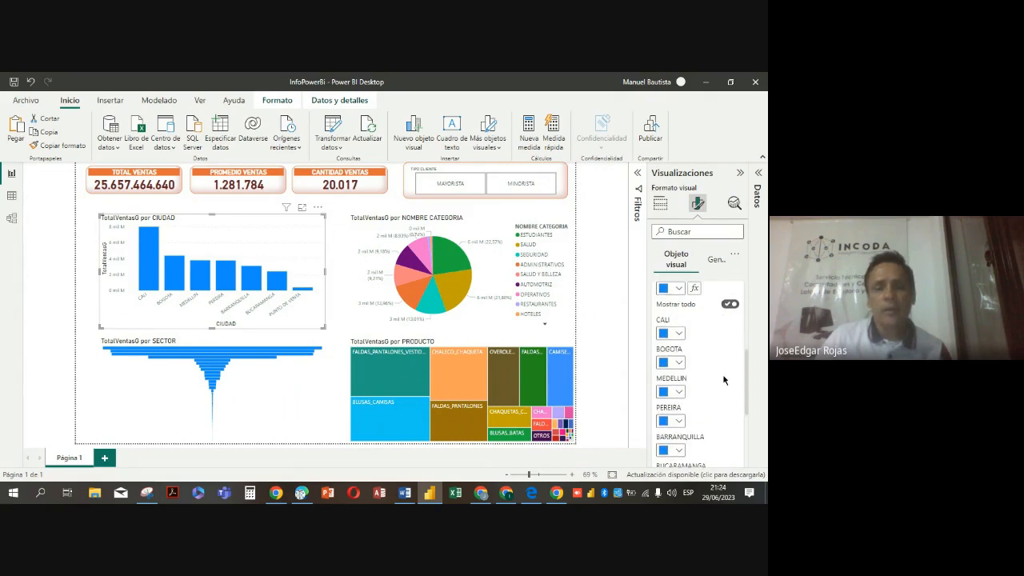
click(681, 337)
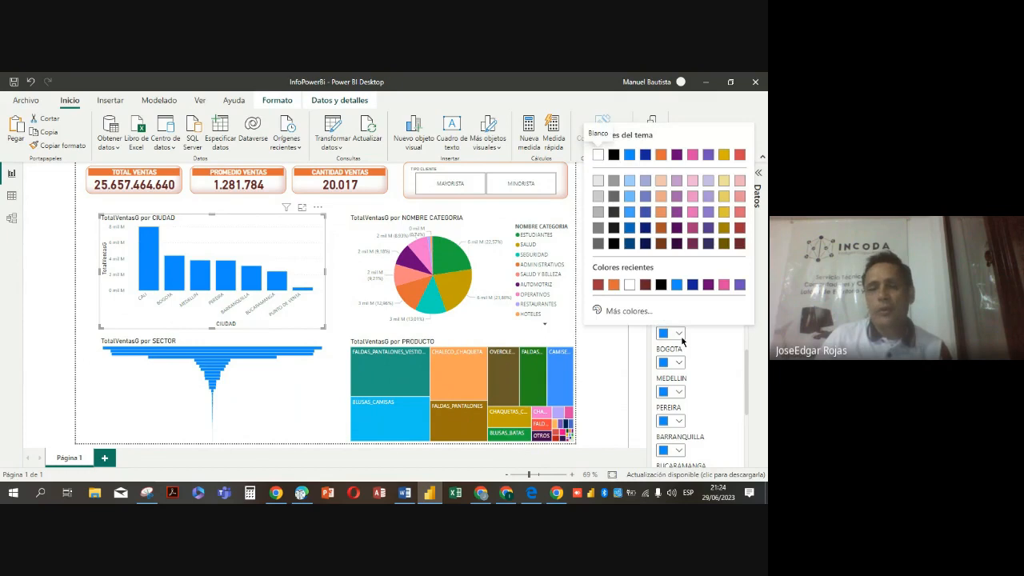
click(660, 284)
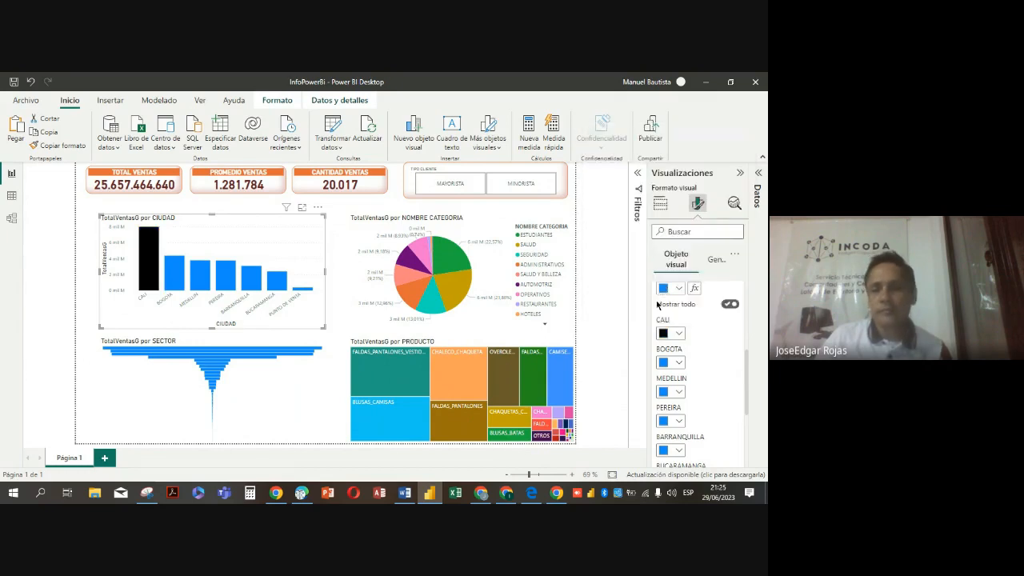
click(679, 362)
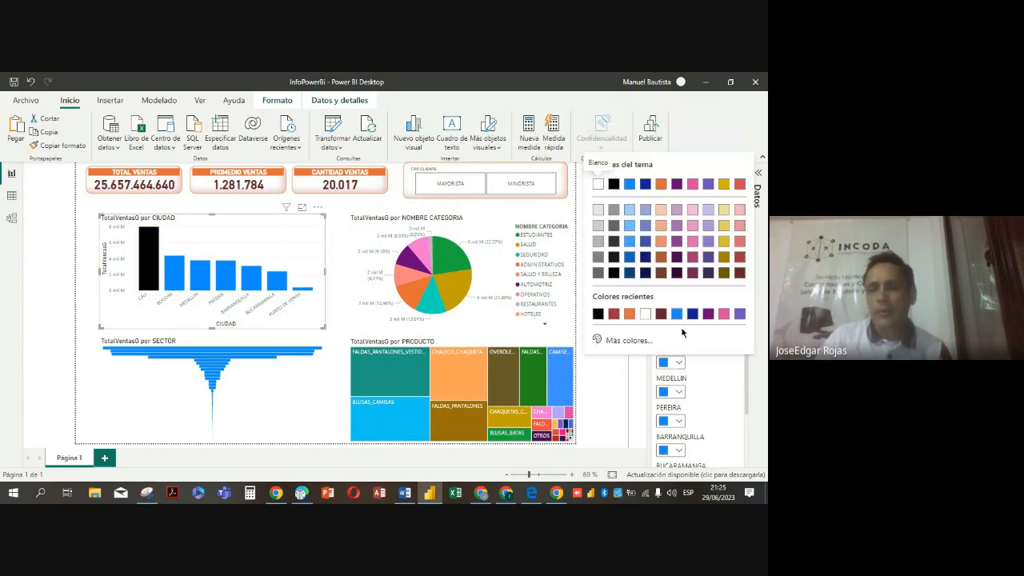
click(724, 313)
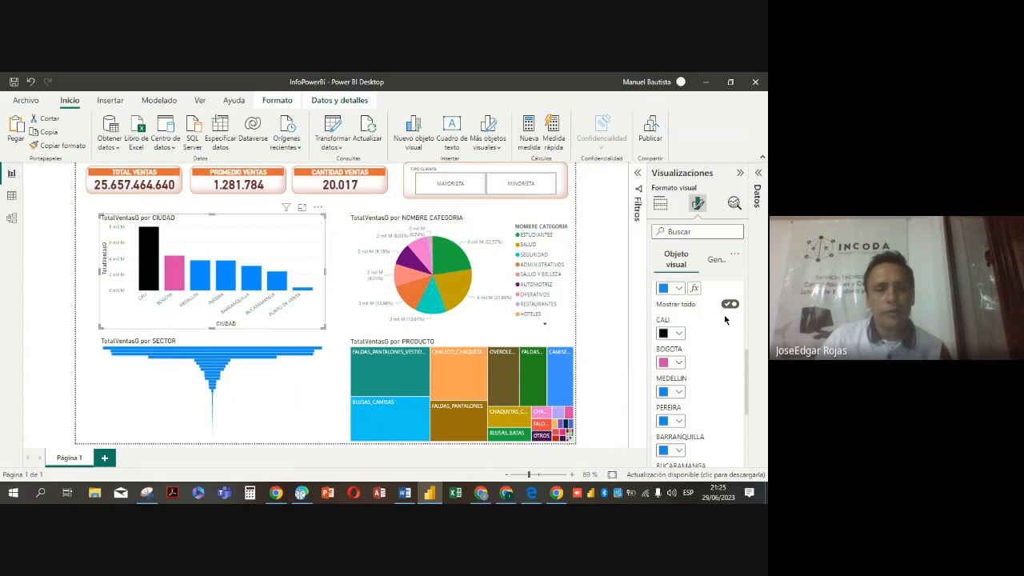
click(679, 392)
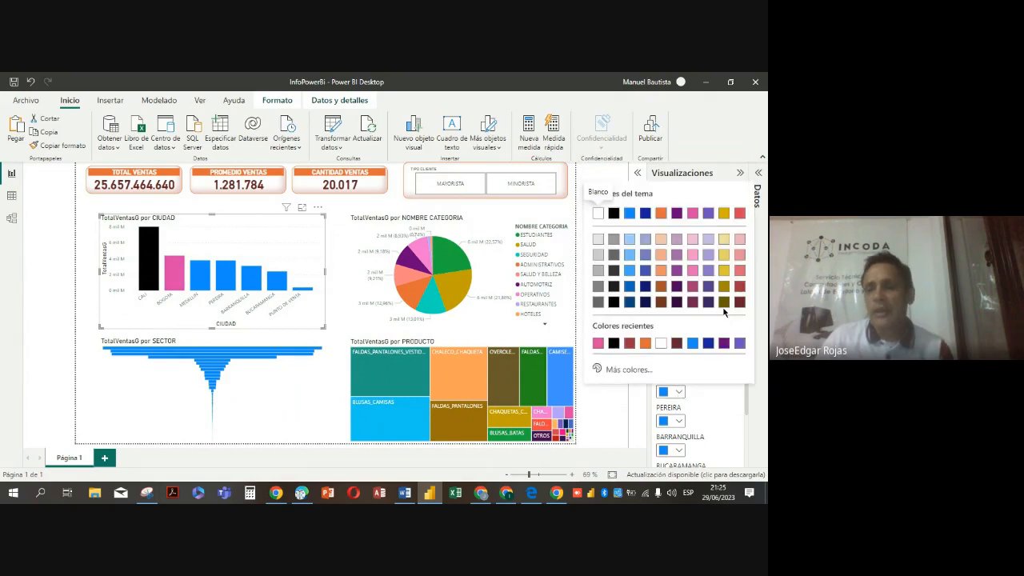
click(739, 287)
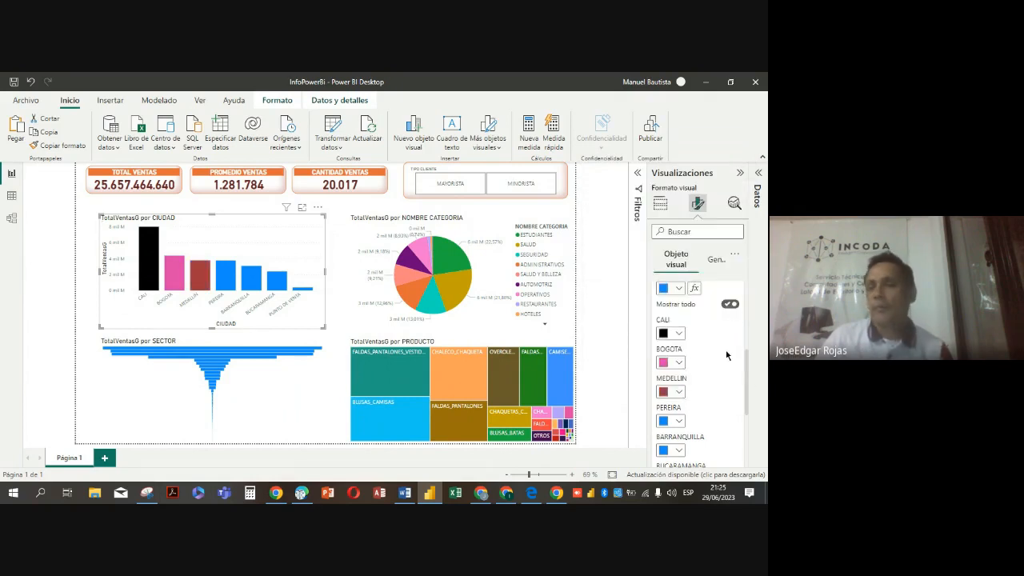
Colour the city chart's PEREIRA column grey (Negro, 60 % más claro) and the PUNTO DE VENTA column dark maroon
scroll(724, 376, down, 2)
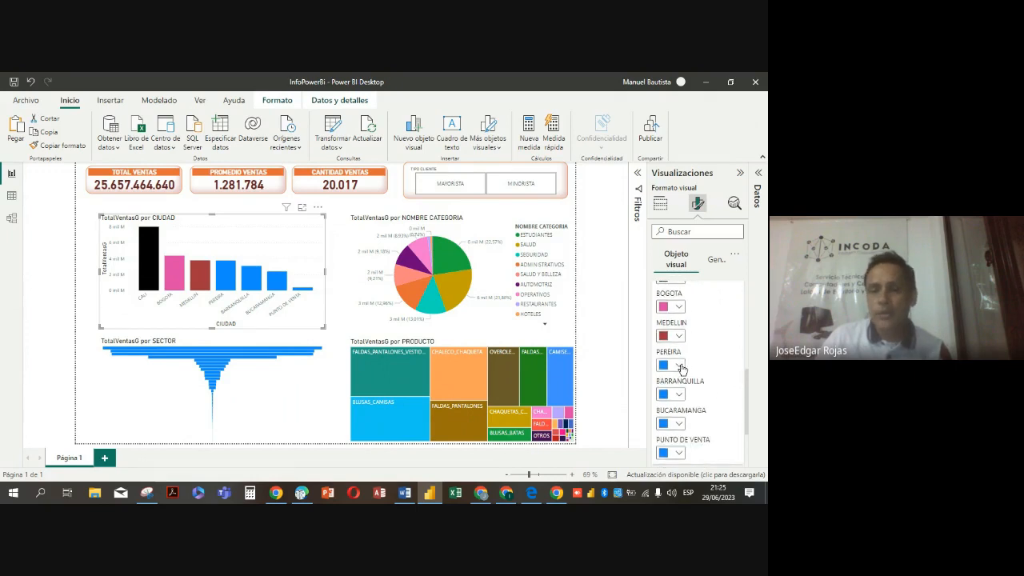
click(680, 366)
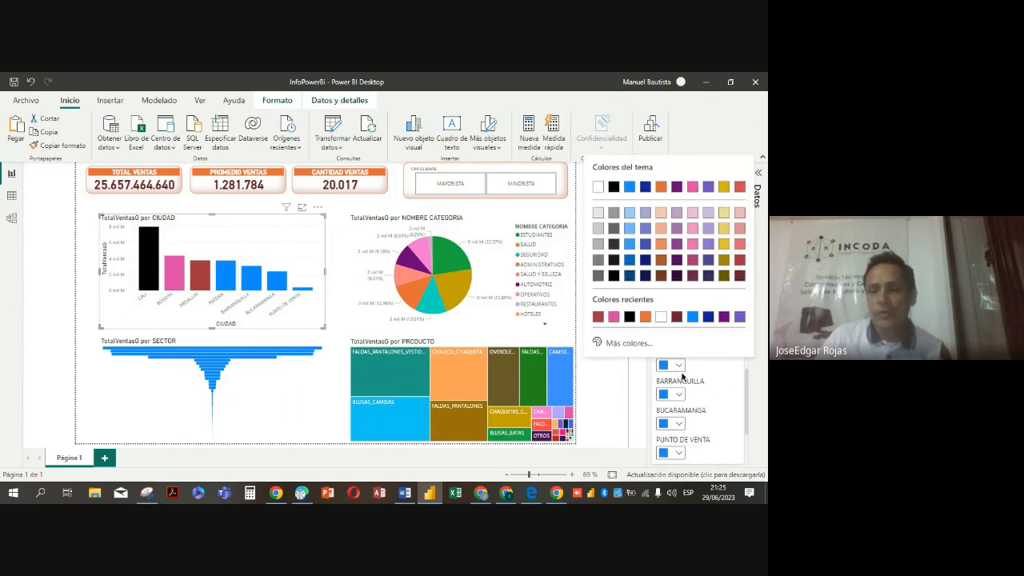
click(610, 215)
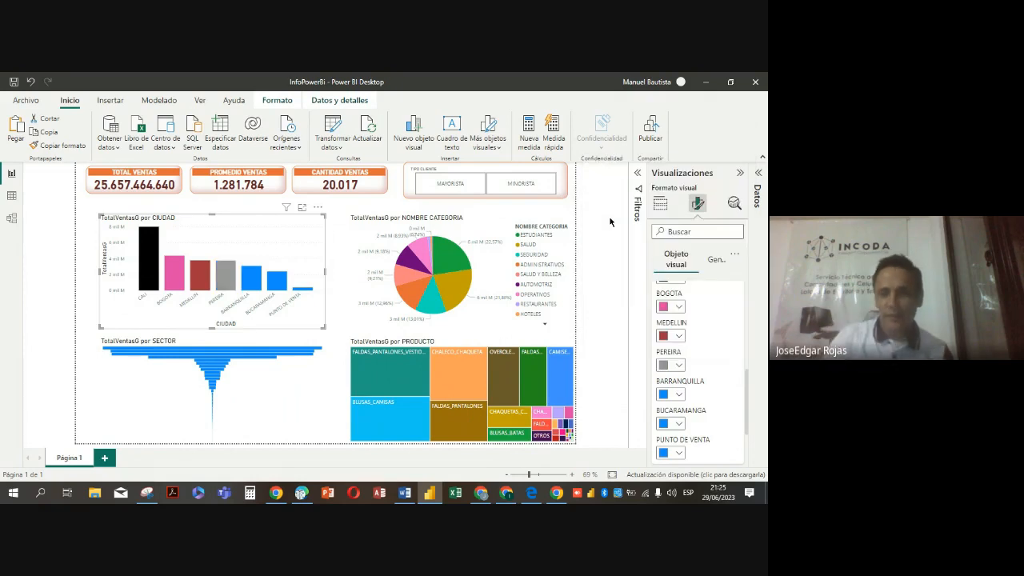
scroll(680, 423, down, 2)
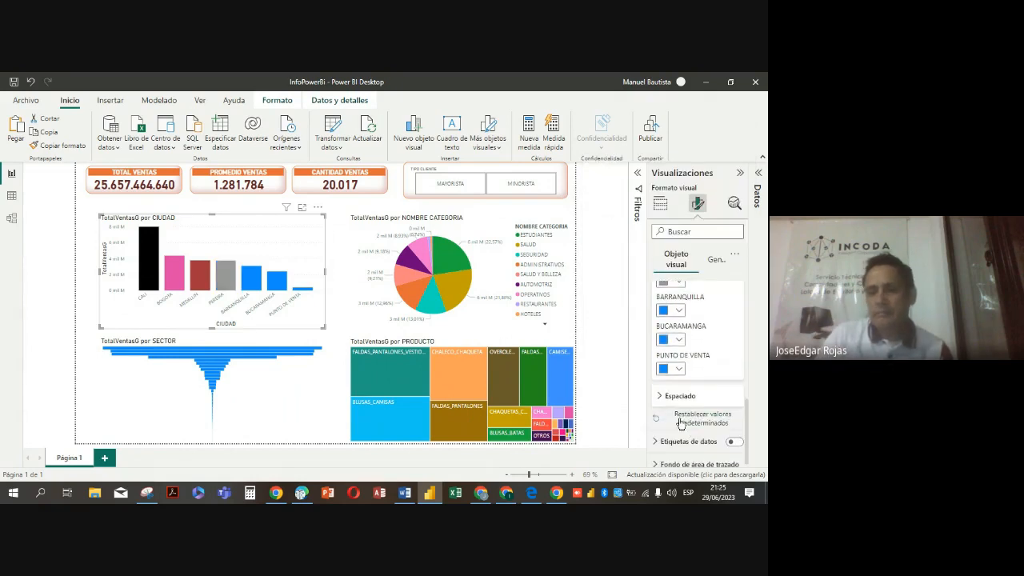
click(678, 369)
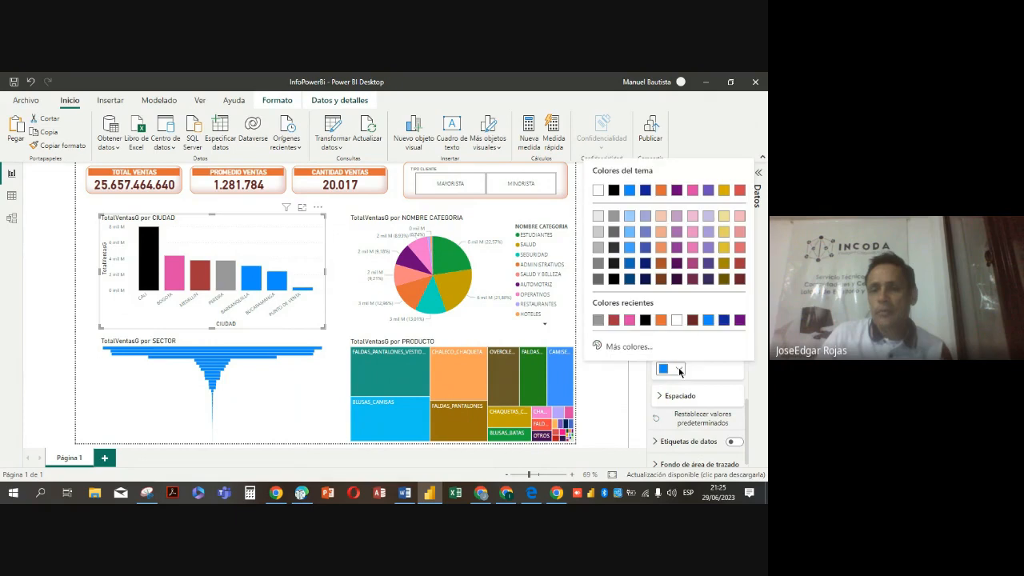
click(693, 321)
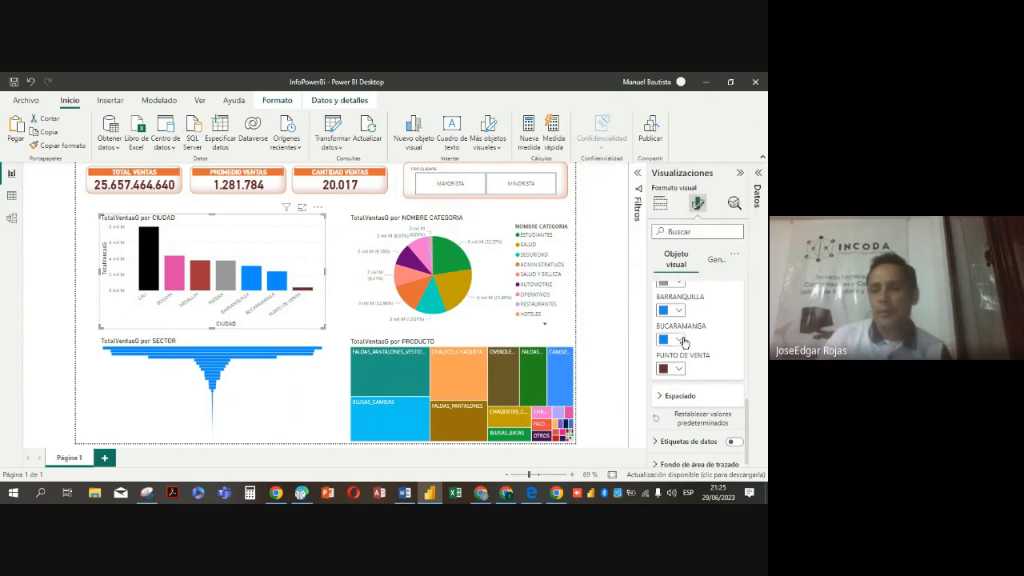
Colour the city chart's BUCARAMANGA column dark purple and collapse the Columnas settings
click(679, 340)
click(704, 254)
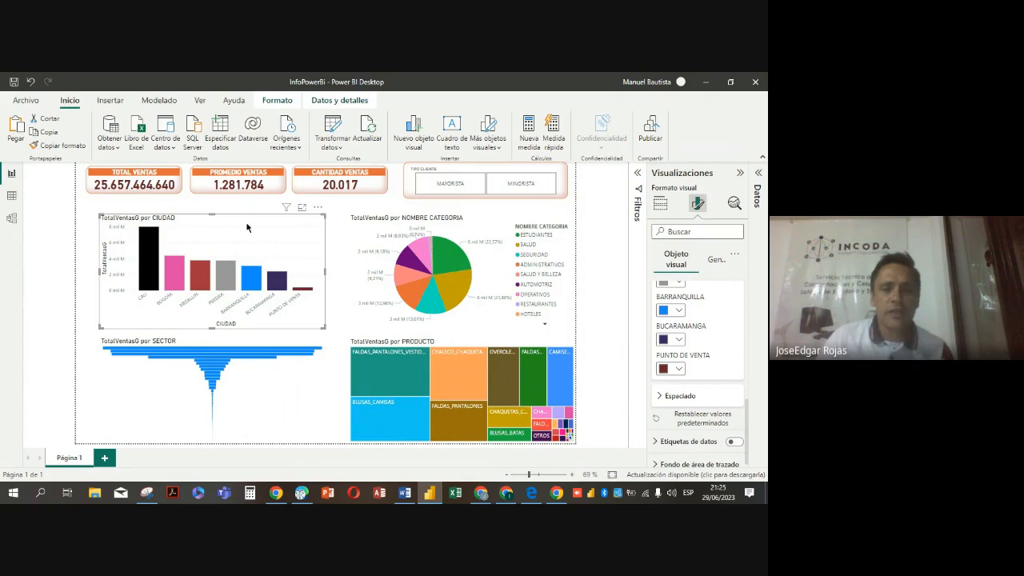
scroll(704, 352, up, 4)
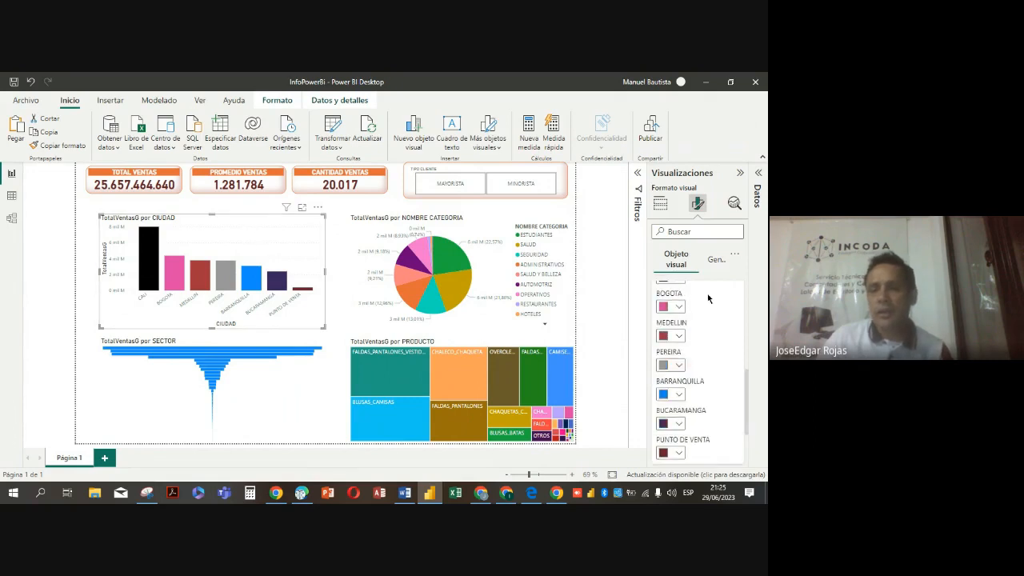
scroll(724, 334, up, 2)
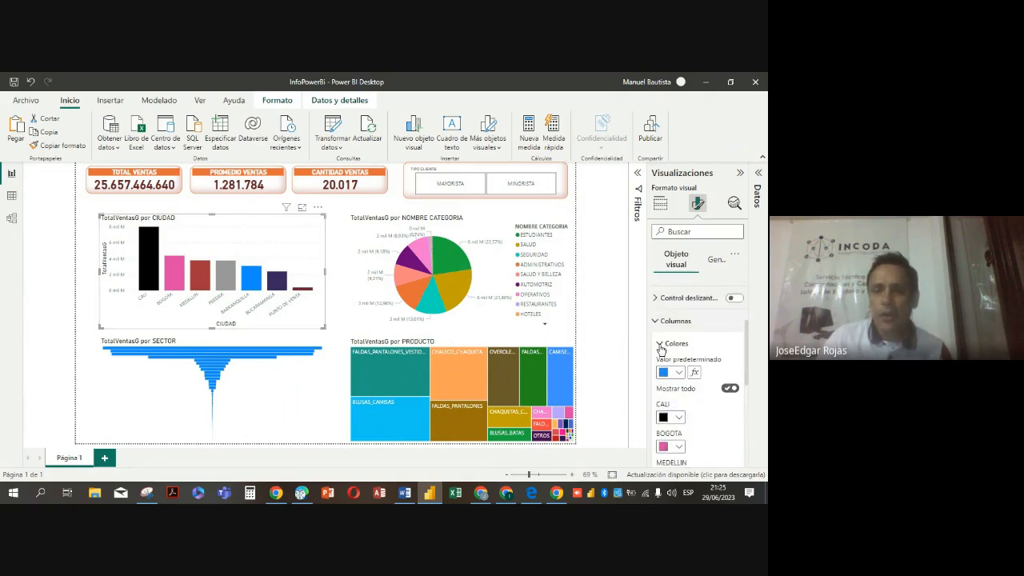
click(657, 324)
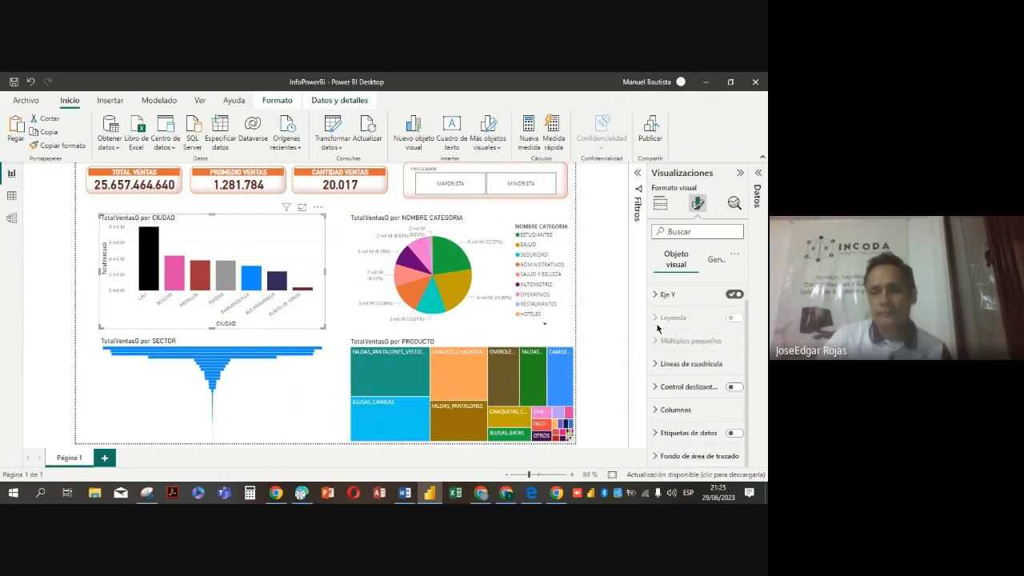
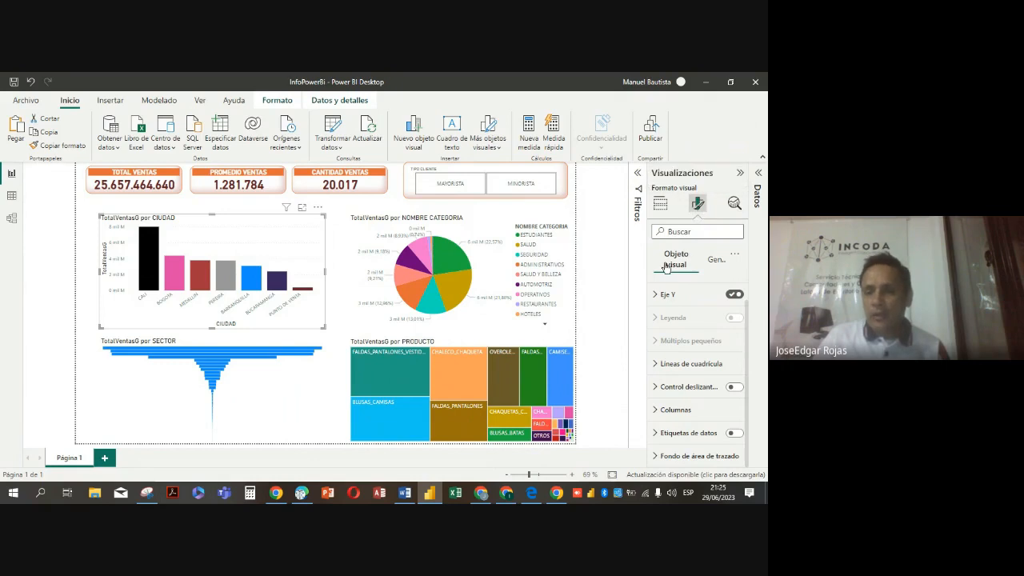
Turn on data labels for the city column chart, check their options and collapse the Etiquetas de datos settings
click(730, 435)
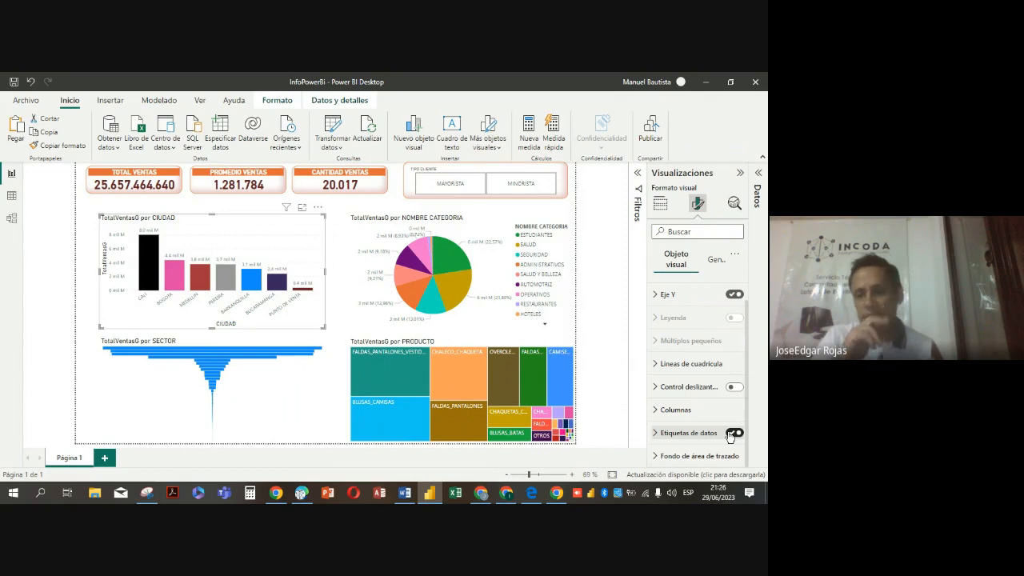
click(653, 435)
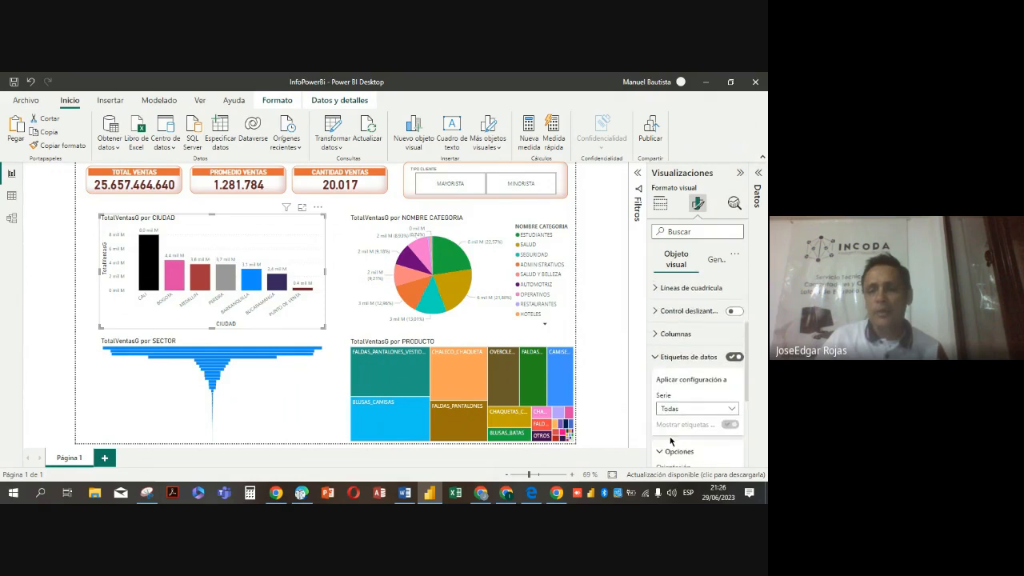
scroll(671, 436, down, 2)
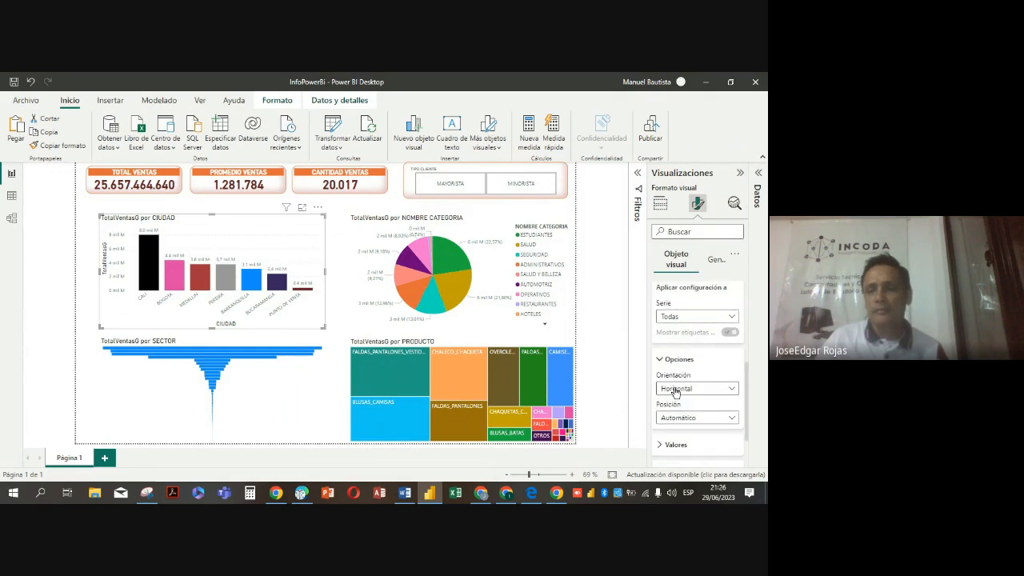
scroll(676, 393, down, 1)
scroll(676, 393, up, 4)
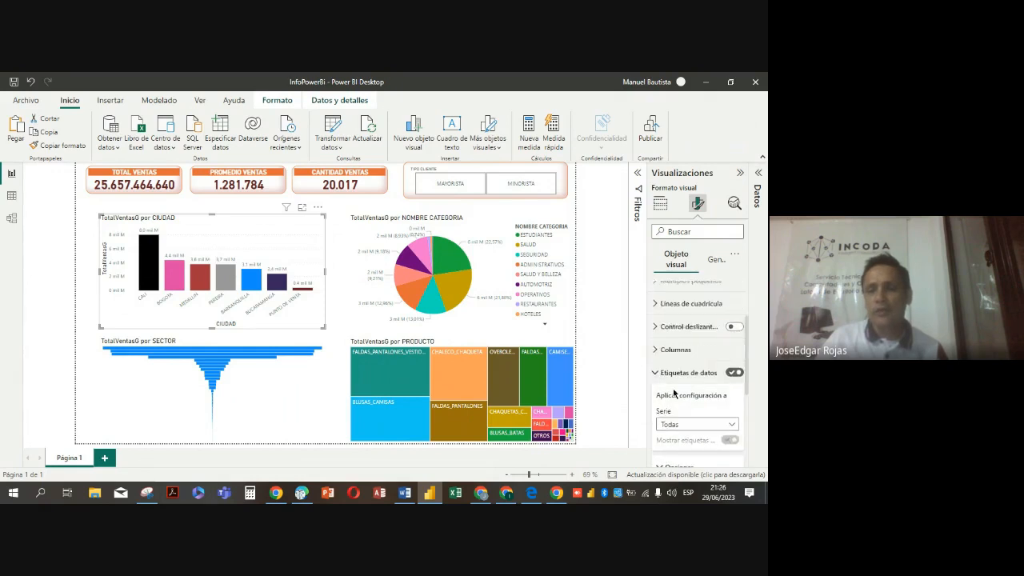
scroll(673, 396, down, 1)
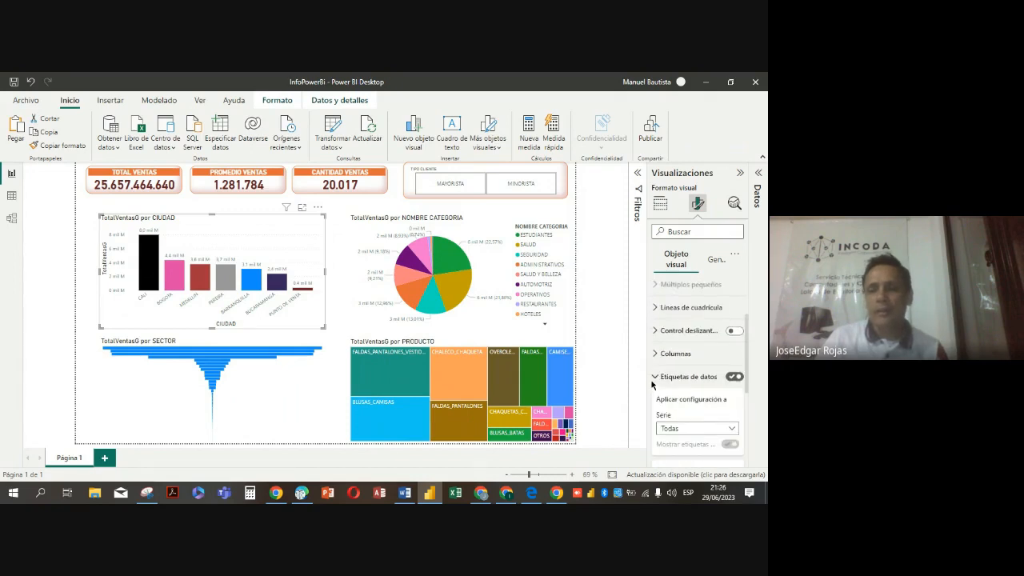
click(656, 378)
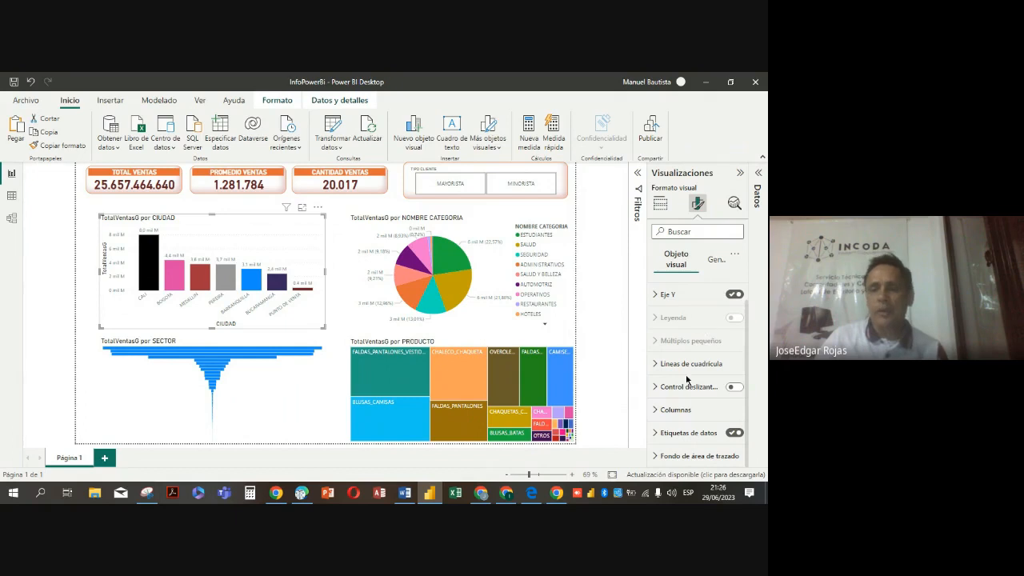
Centre the city chart's title and give it an orange background with white text
click(716, 264)
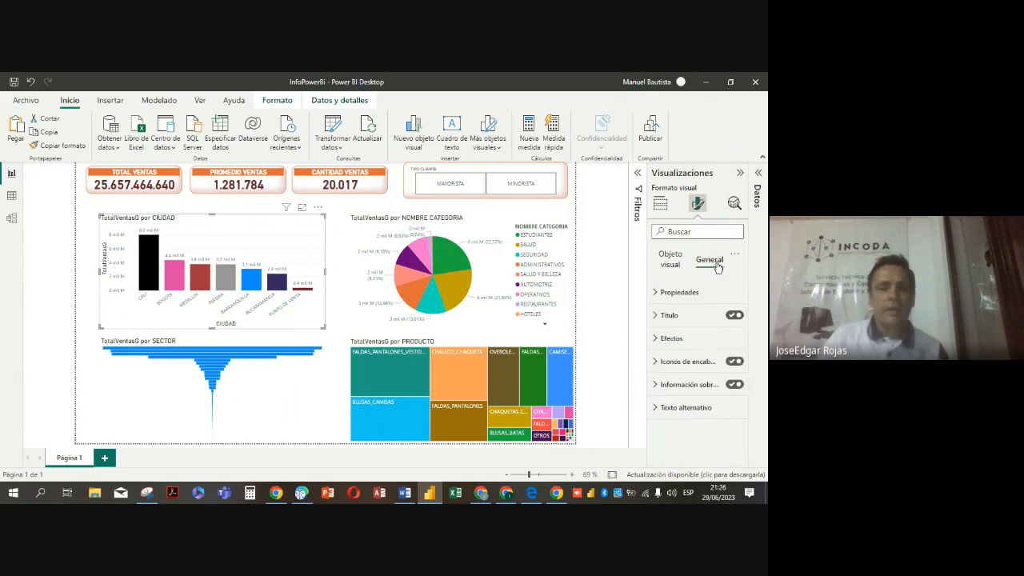
click(656, 317)
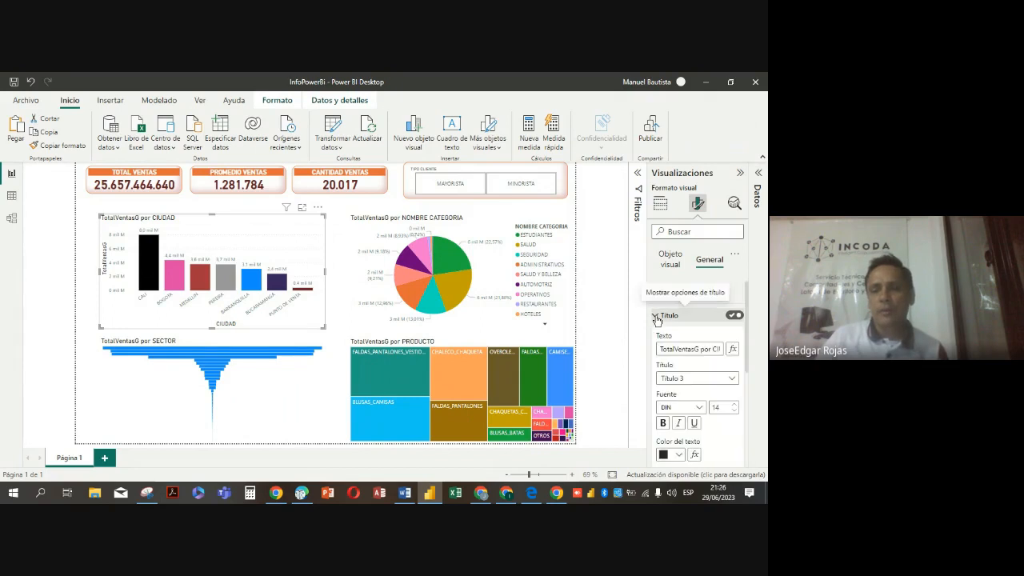
scroll(707, 411, down, 2)
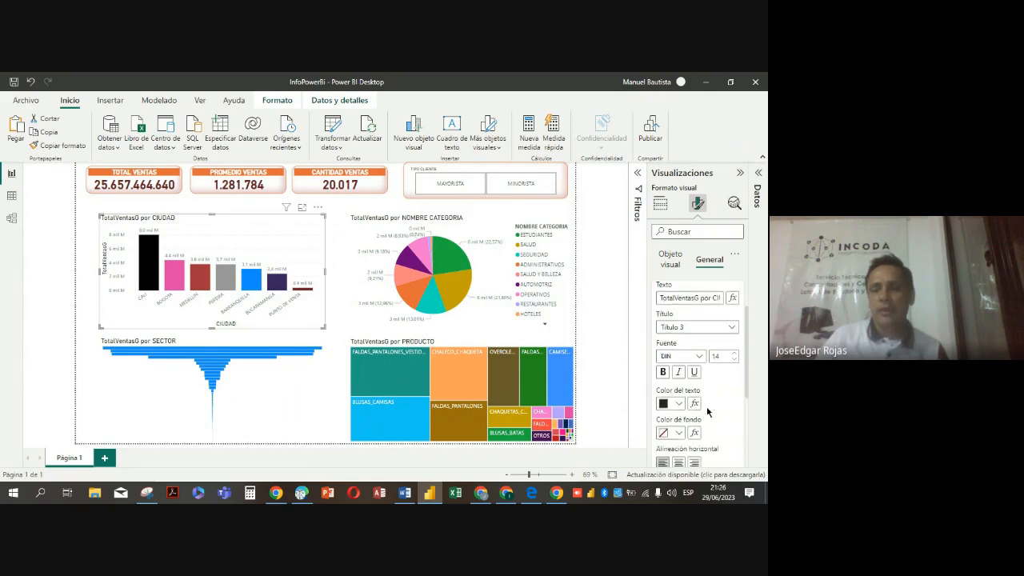
click(679, 430)
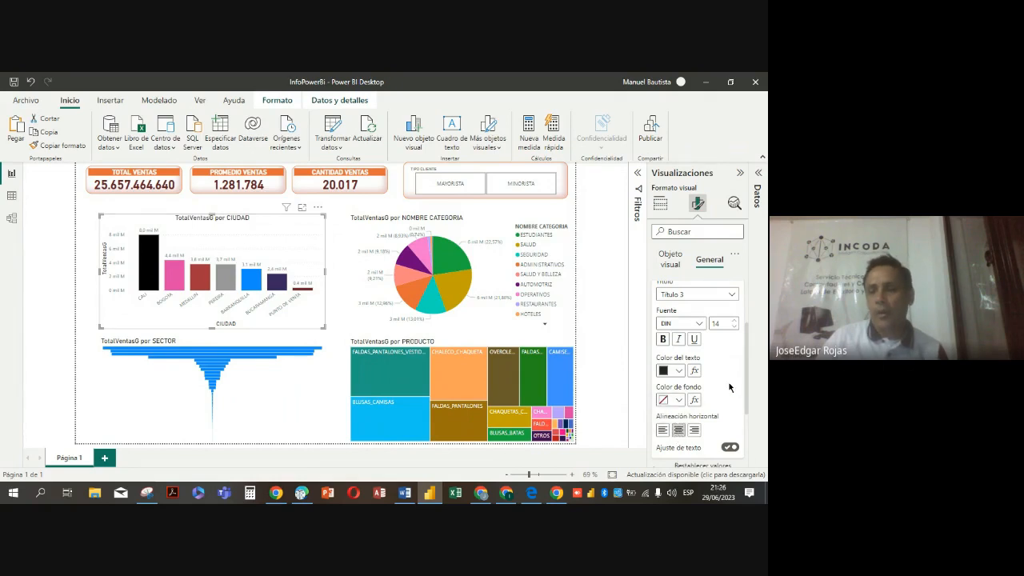
click(677, 400)
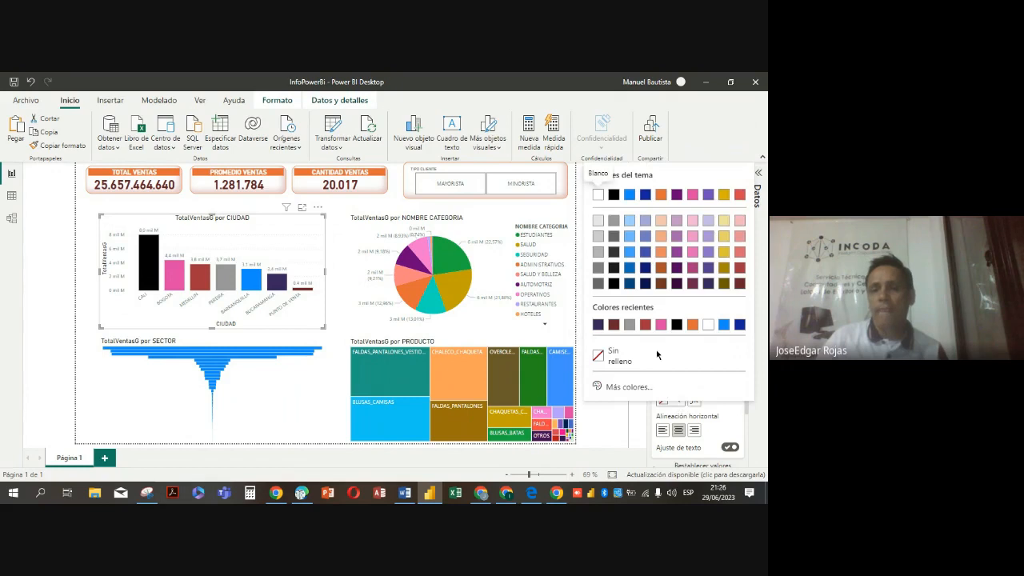
click(692, 328)
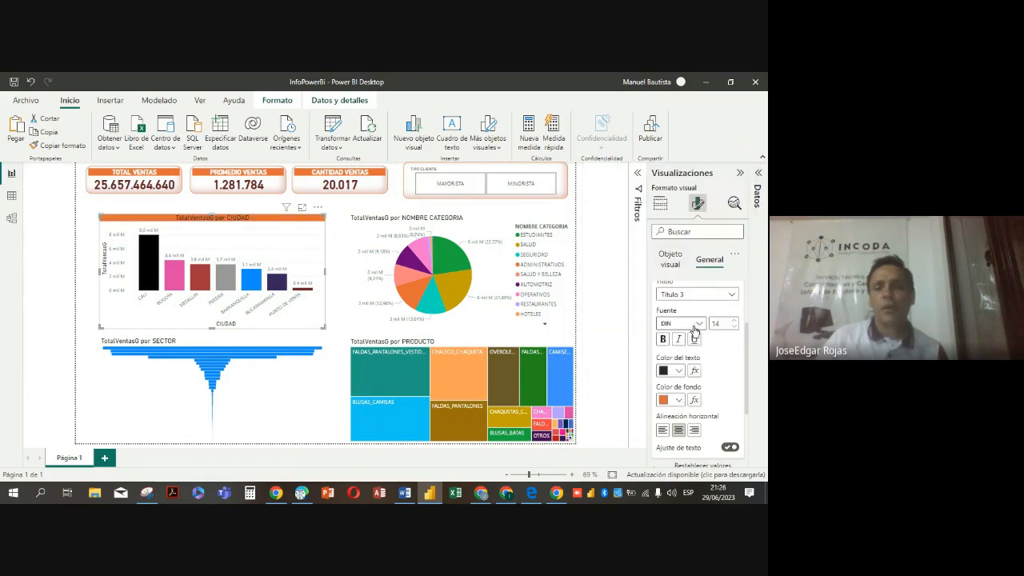
click(679, 371)
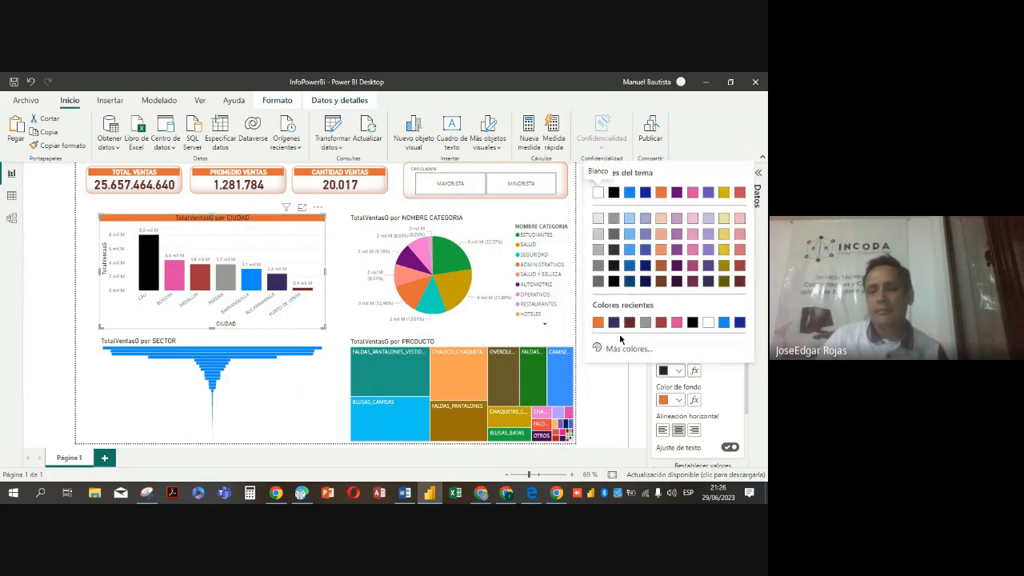
click(597, 193)
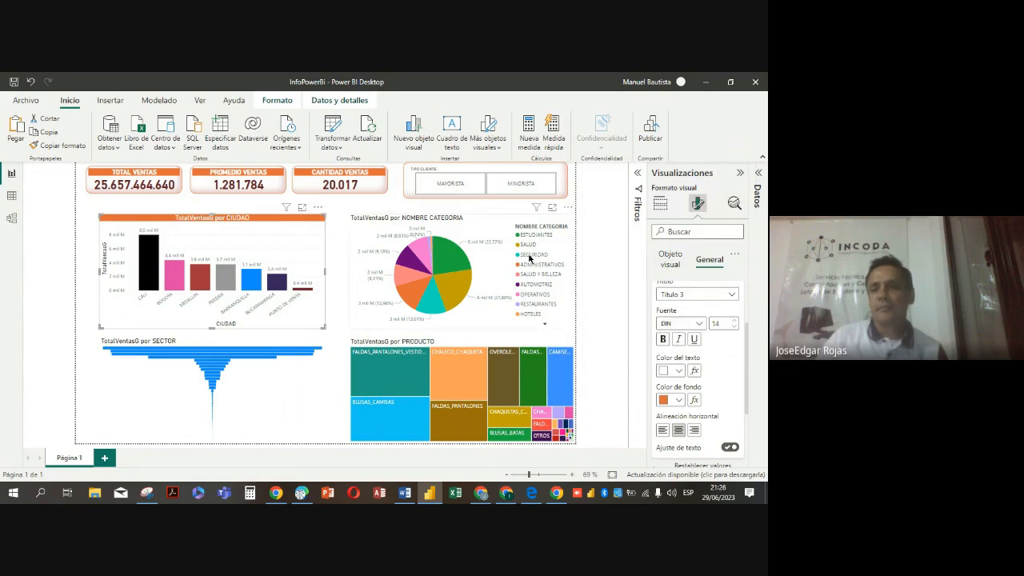
Replace the city chart's title text with TOTAL VENTAS POR CIUDAD
scroll(679, 360, up, 3)
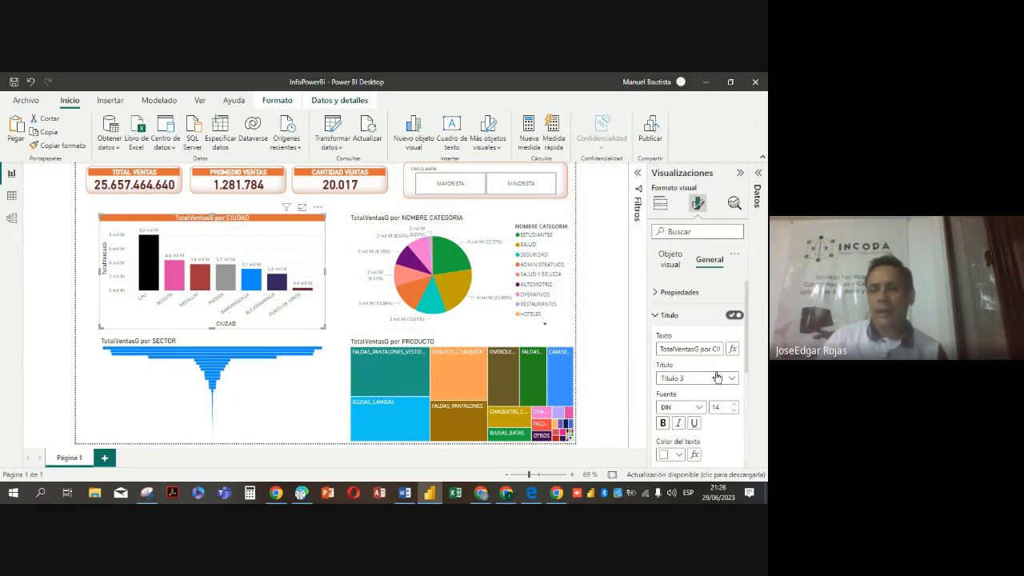
drag(658, 349, 719, 349)
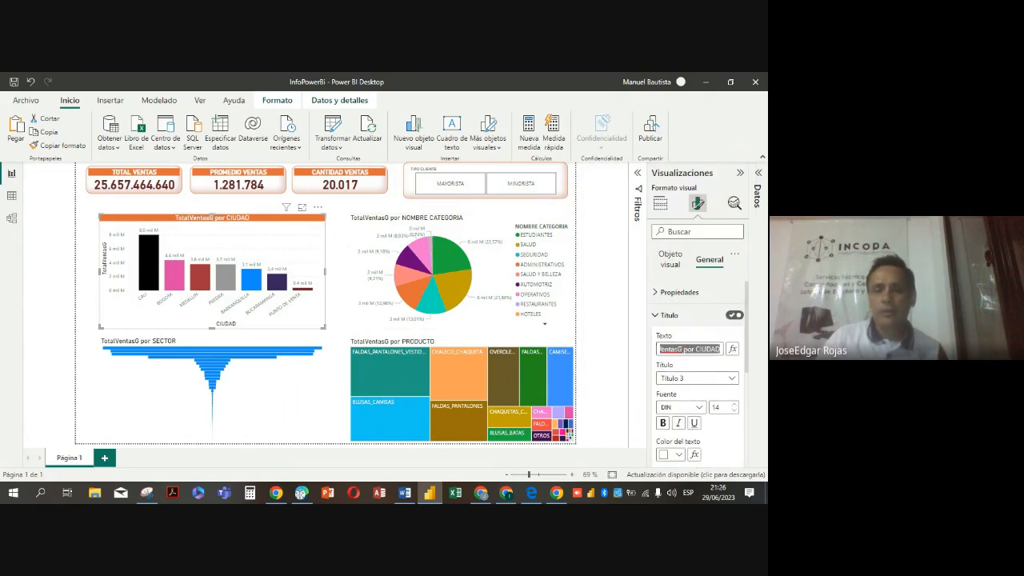
key(BackSpace)
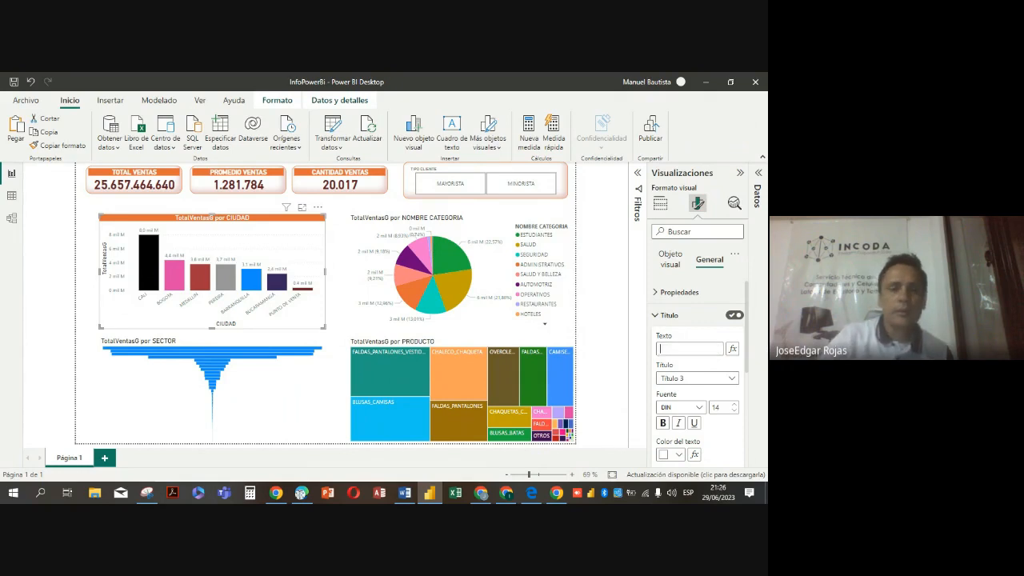
text(TAS PO)
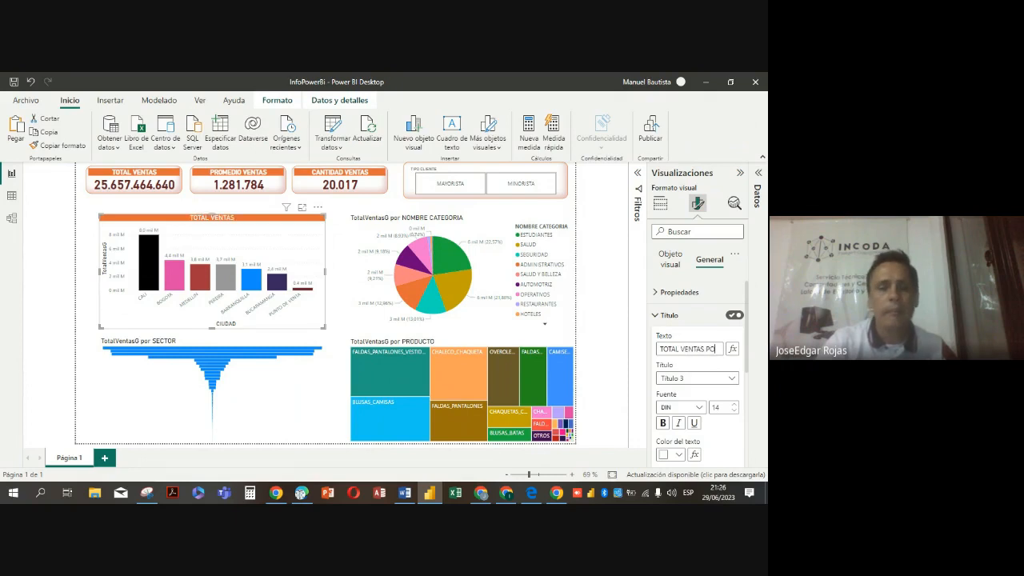
text(R CUDAD)
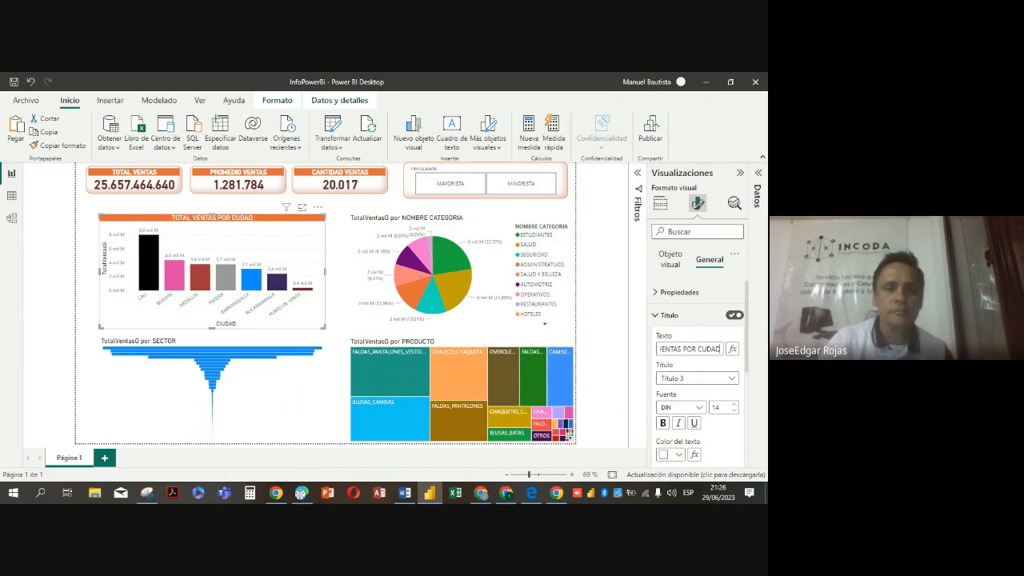
key(Left)
key(Left)
key(Left)
key(Left)
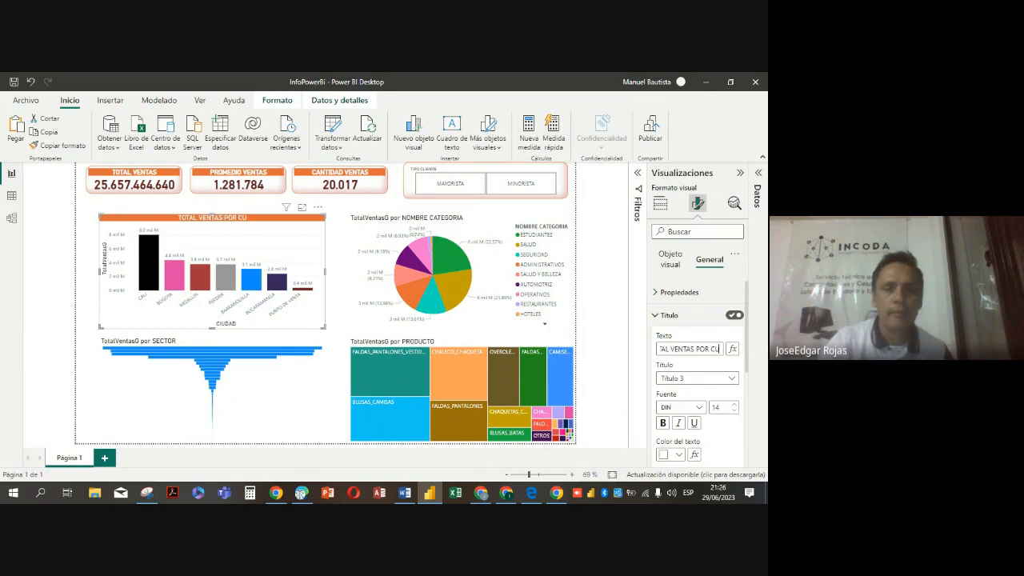
key(Delete)
key(Delete)
key(Delete)
key(Delete)
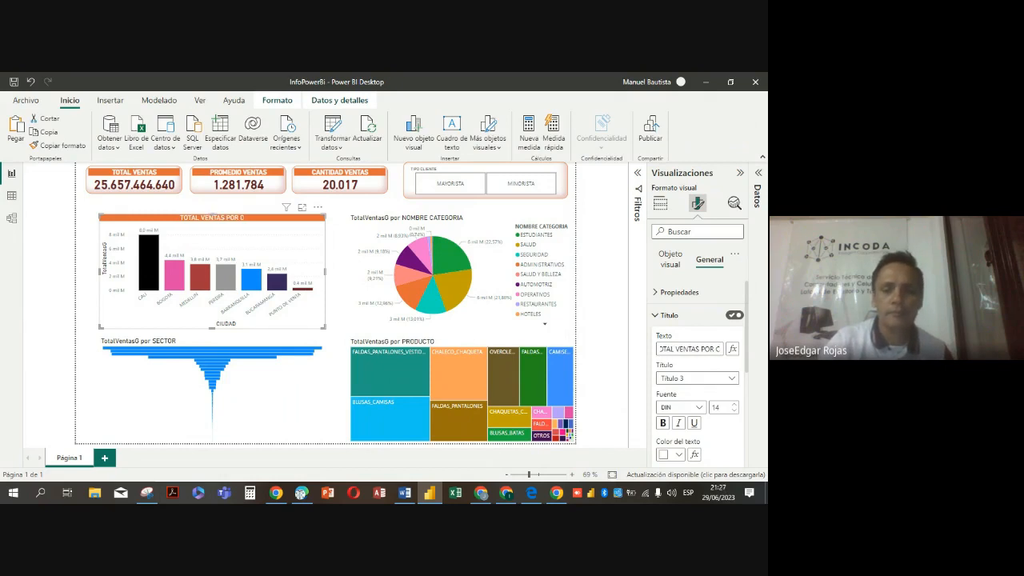
text(IUDAD)
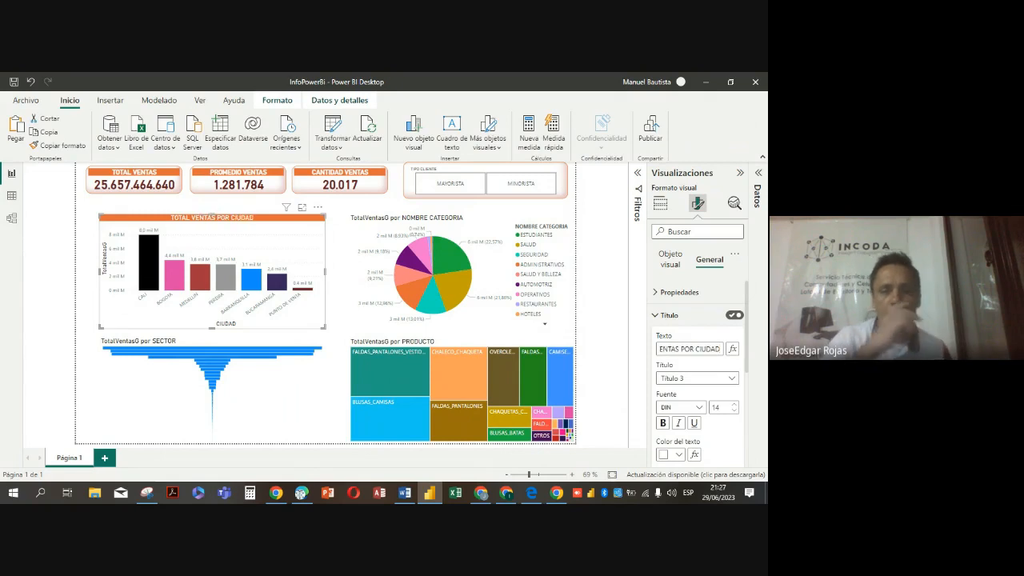
click(326, 308)
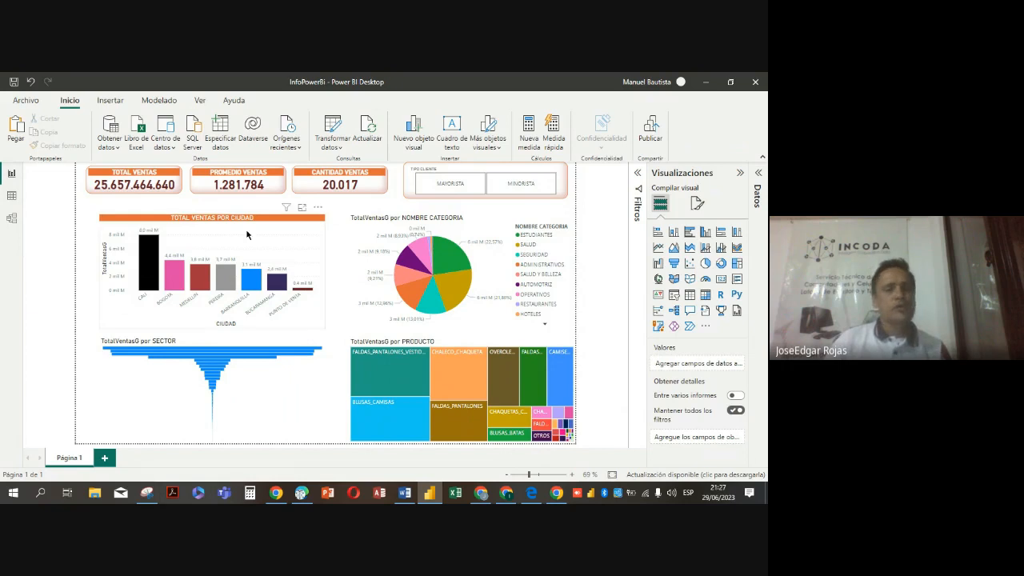
Make the city chart's X-axis value labels bold and dark red
click(307, 251)
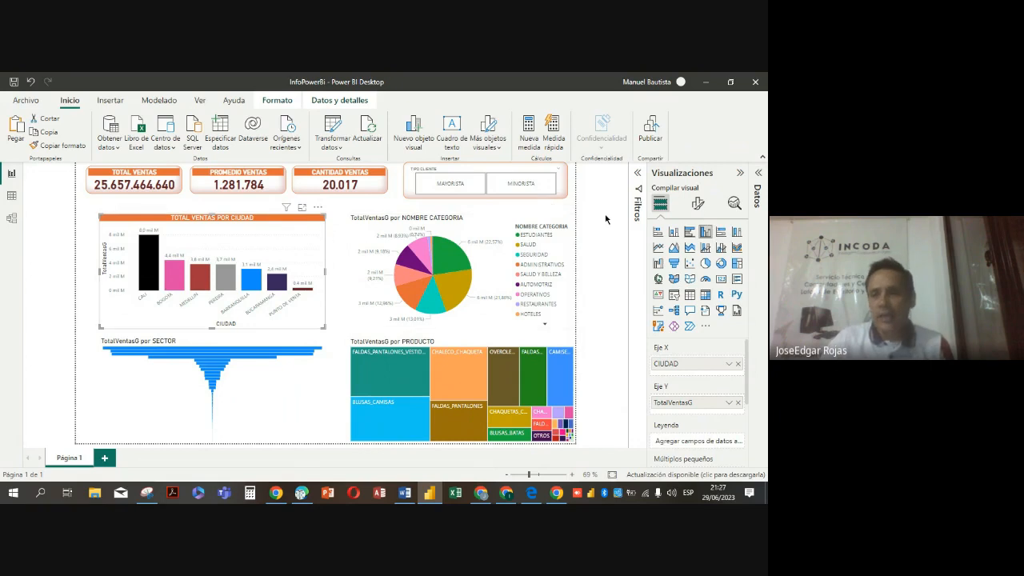
click(698, 204)
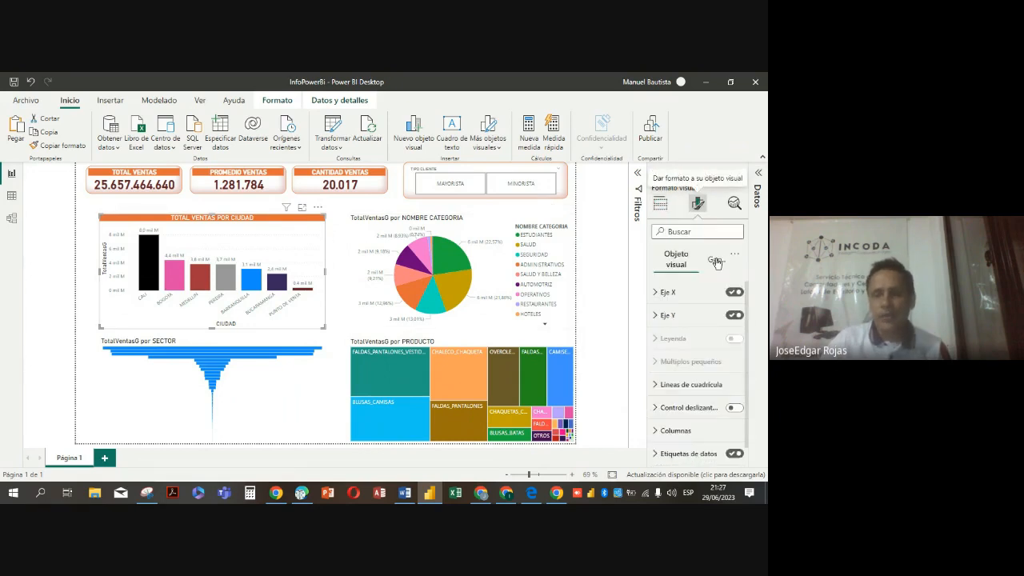
click(655, 293)
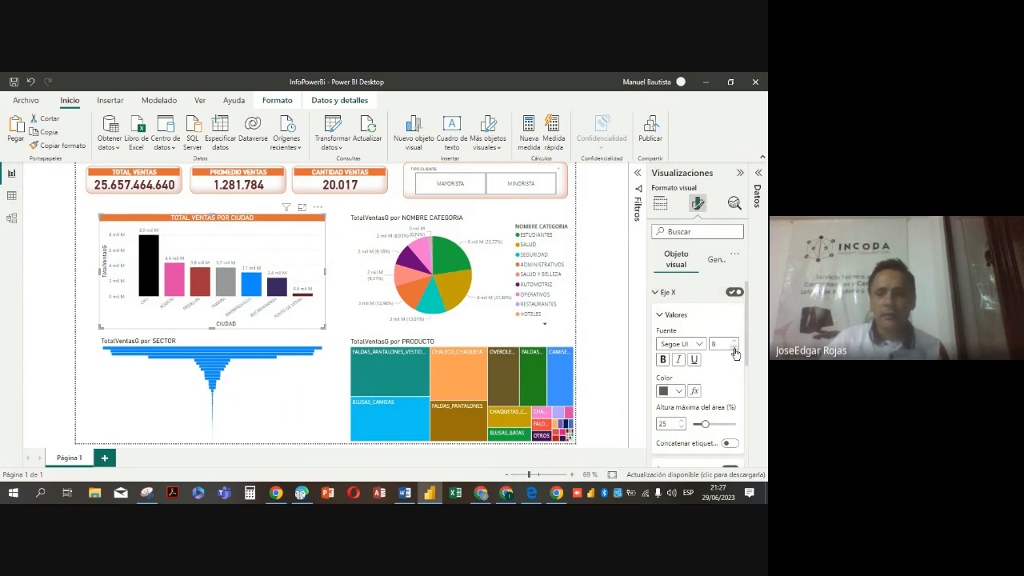
click(662, 361)
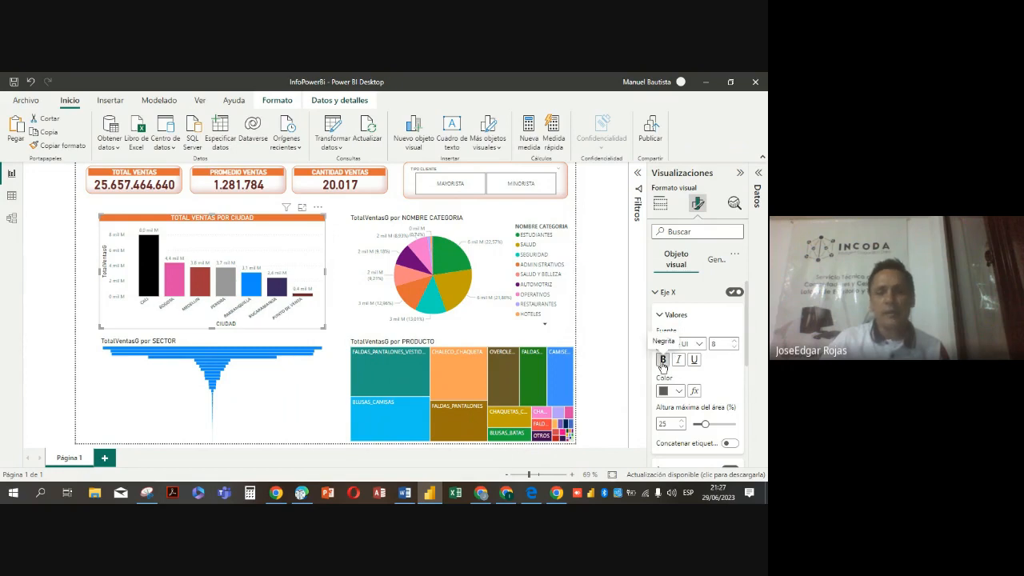
click(678, 391)
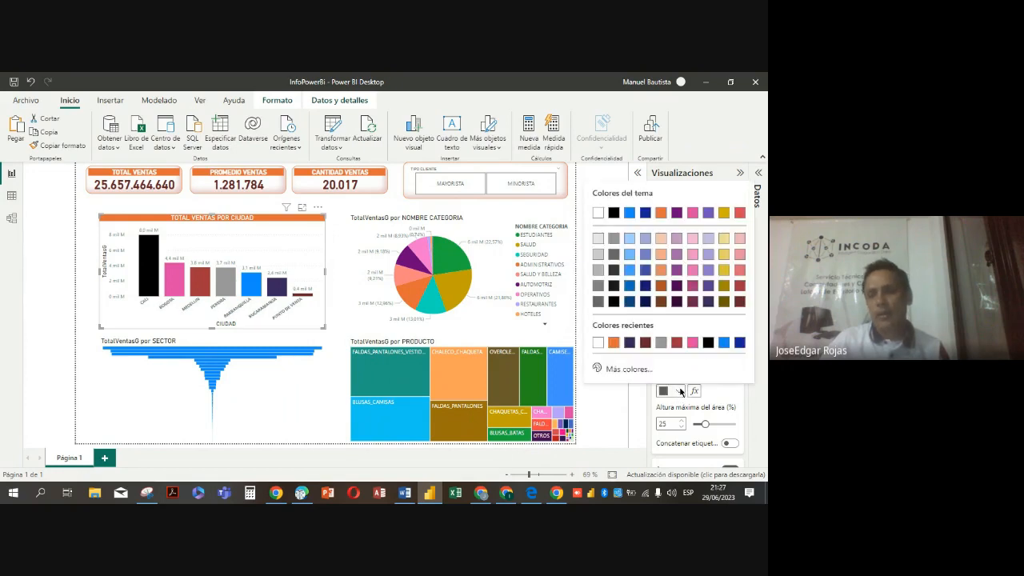
click(676, 343)
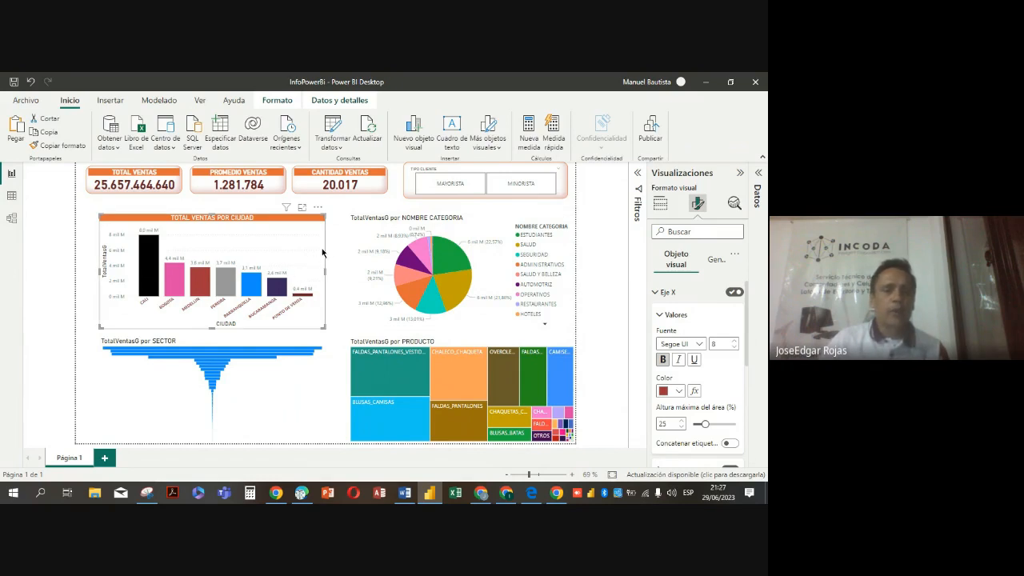
Enable the visual border (Borde visual) around the city chart and colour it orange
click(715, 261)
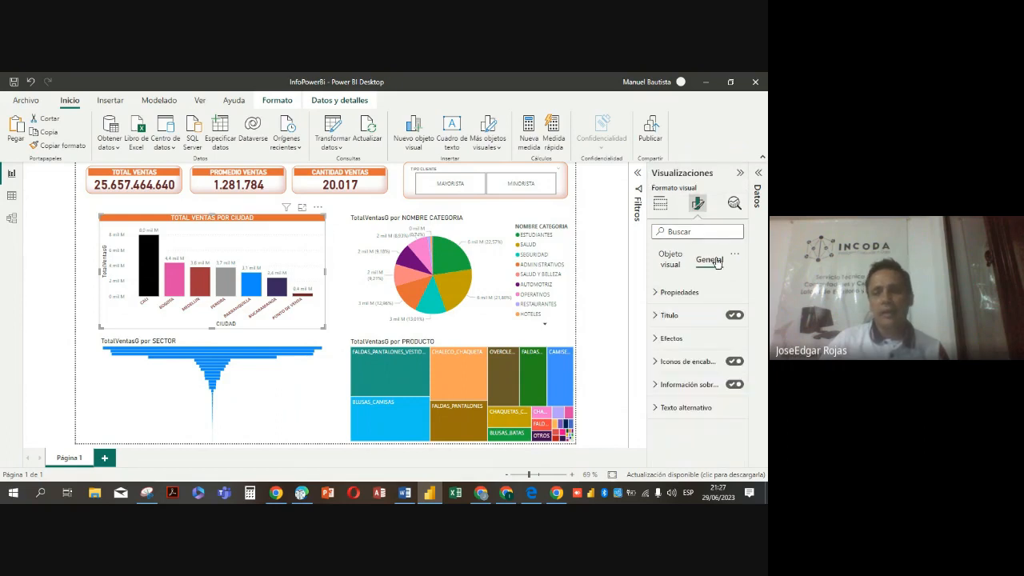
click(660, 340)
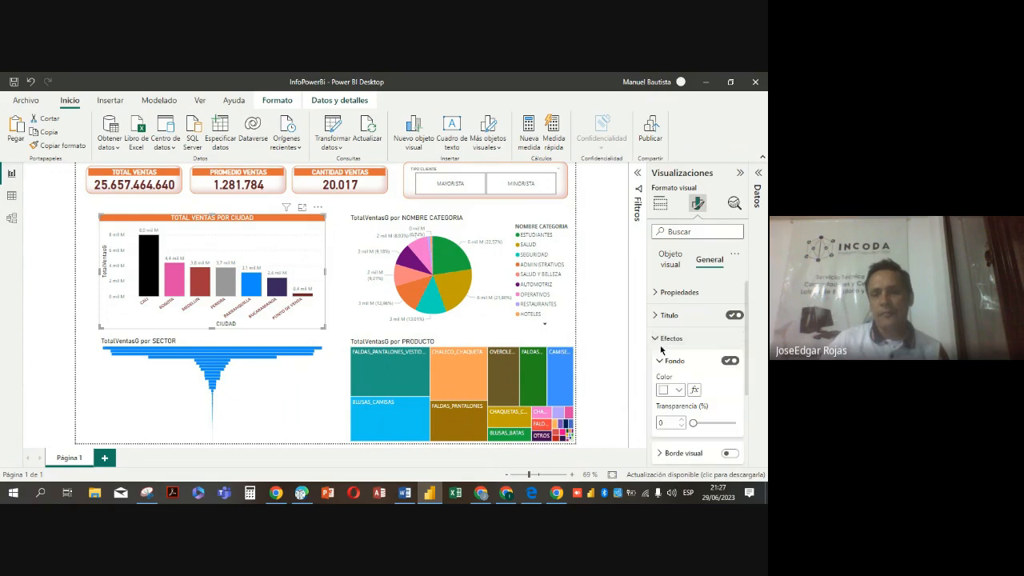
scroll(661, 348, down, 2)
scroll(661, 353, down, 1)
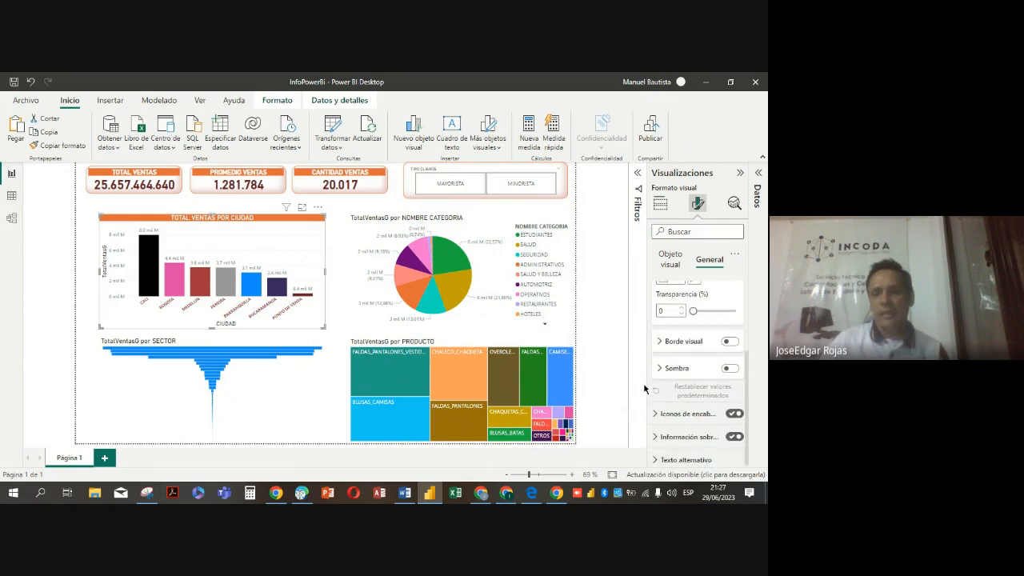
click(658, 343)
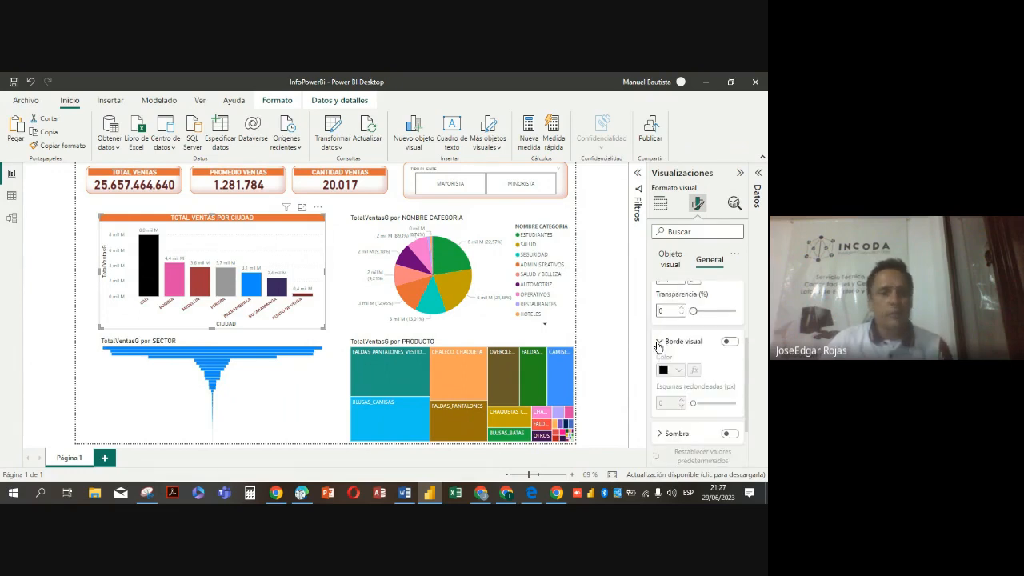
click(729, 342)
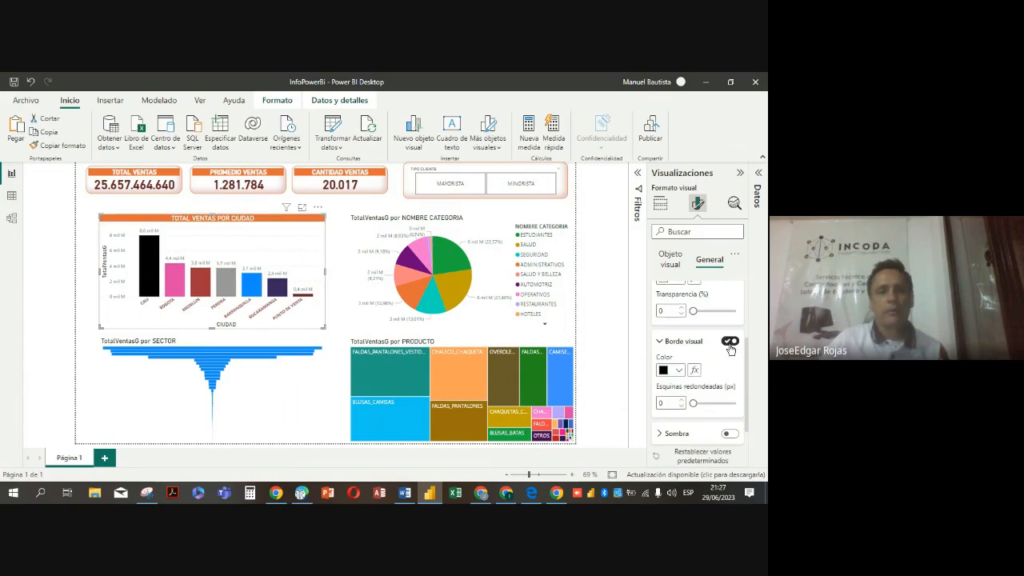
click(677, 372)
click(629, 323)
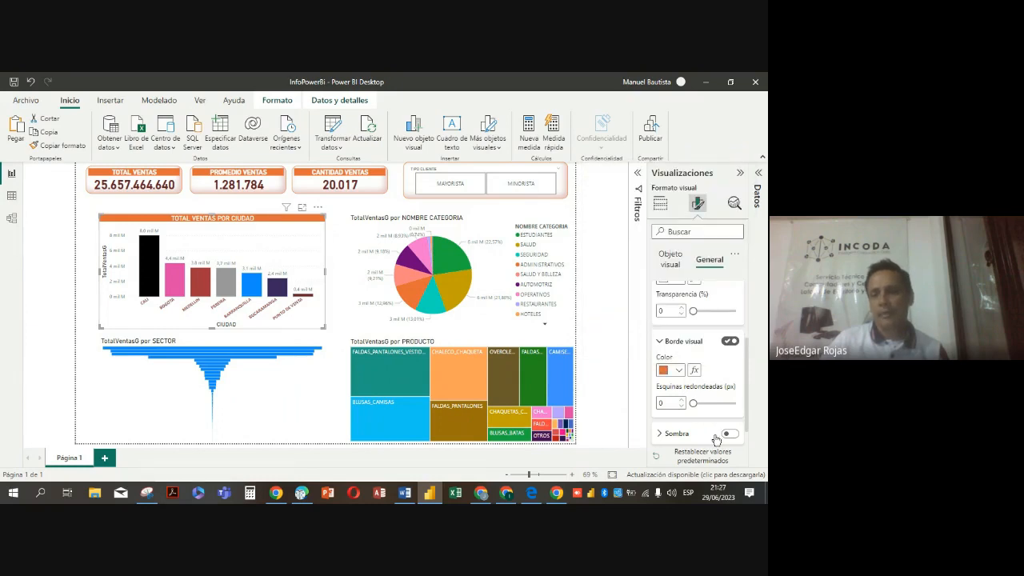
Round the city chart's border corners to 15 px and enable its shadow (Sombra) with the offset set to Interna
scroll(697, 419, down, 1)
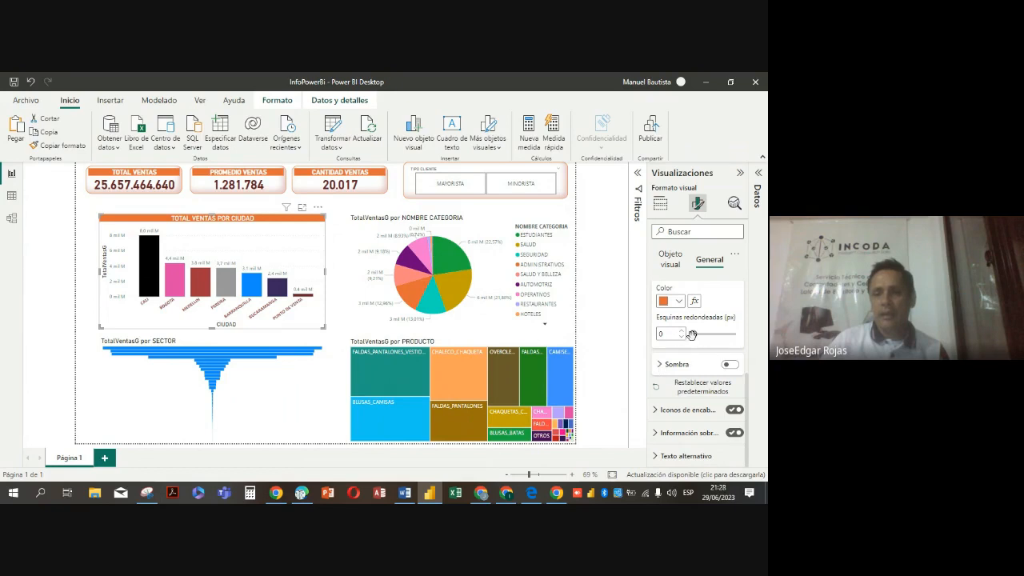
drag(693, 333, 714, 334)
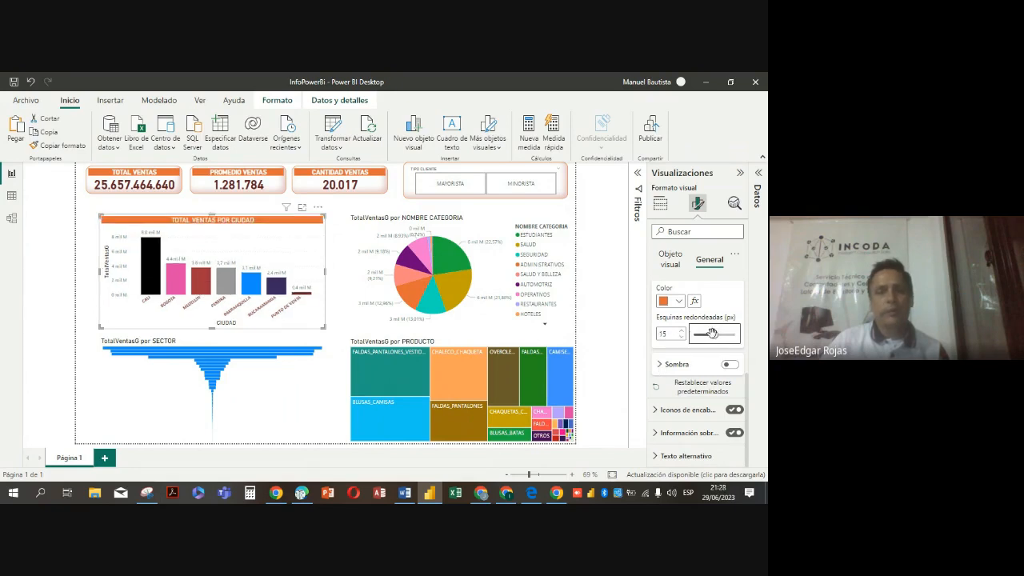
click(668, 367)
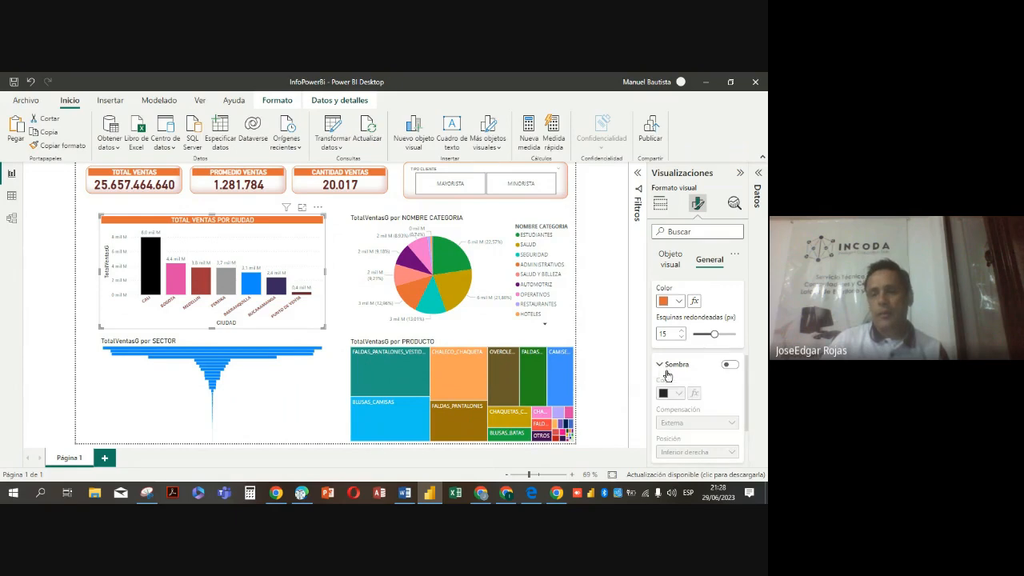
click(730, 365)
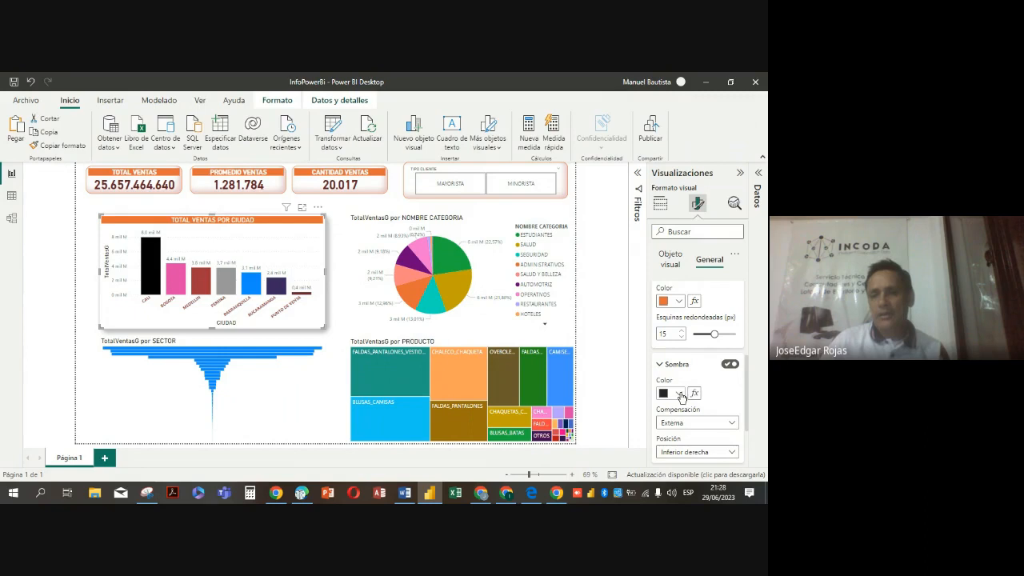
click(733, 423)
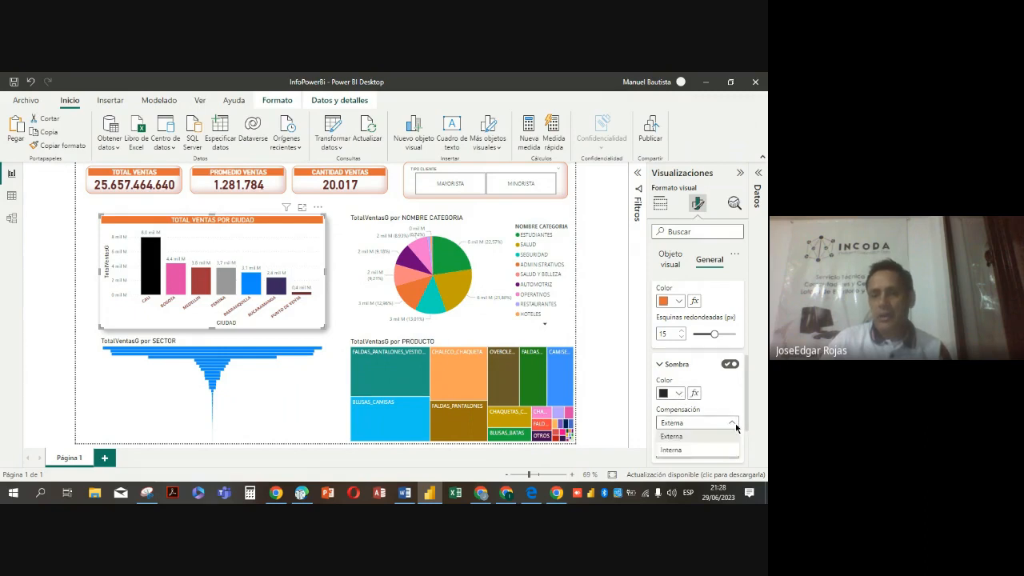
click(672, 436)
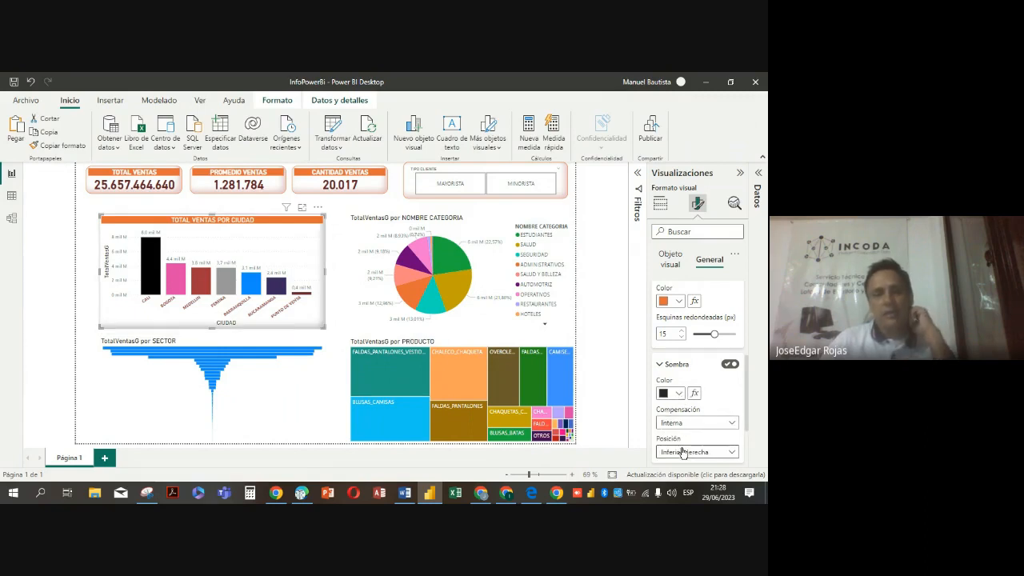
scroll(725, 457, down, 2)
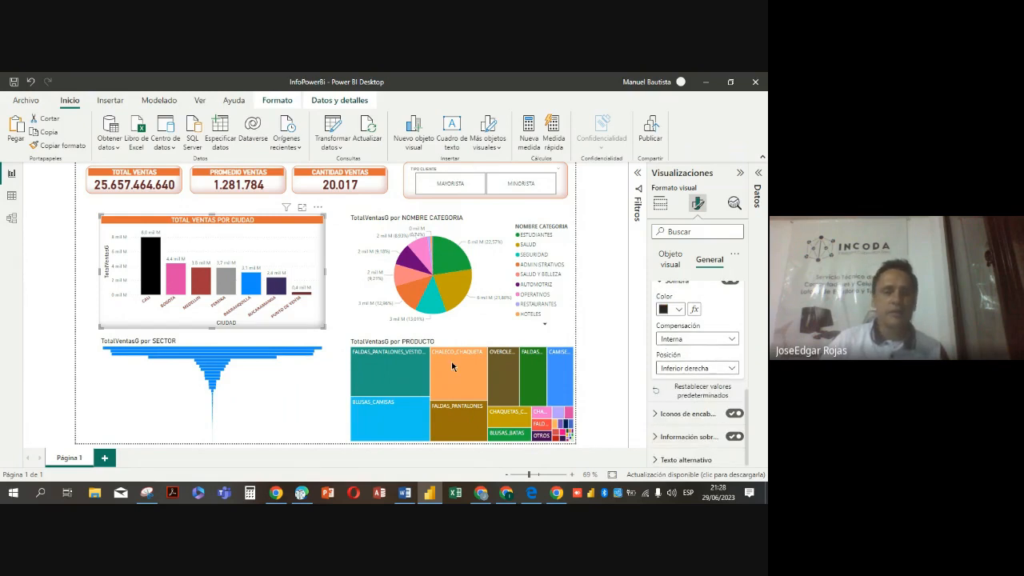
click(84, 380)
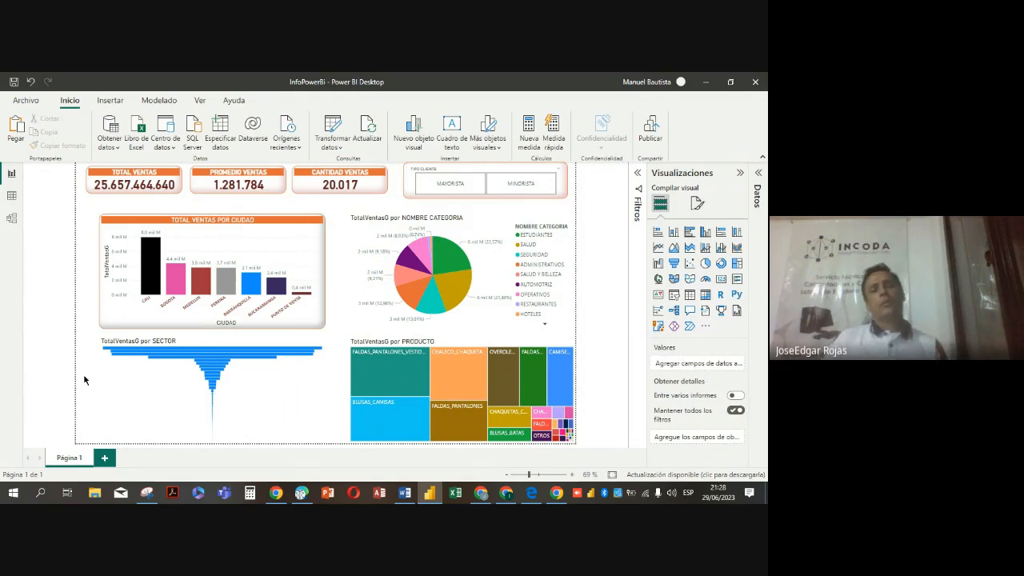
Copy the city chart's formatting onto the category pie chart, and pass it on to the sector funnel and the product treemap
click(323, 261)
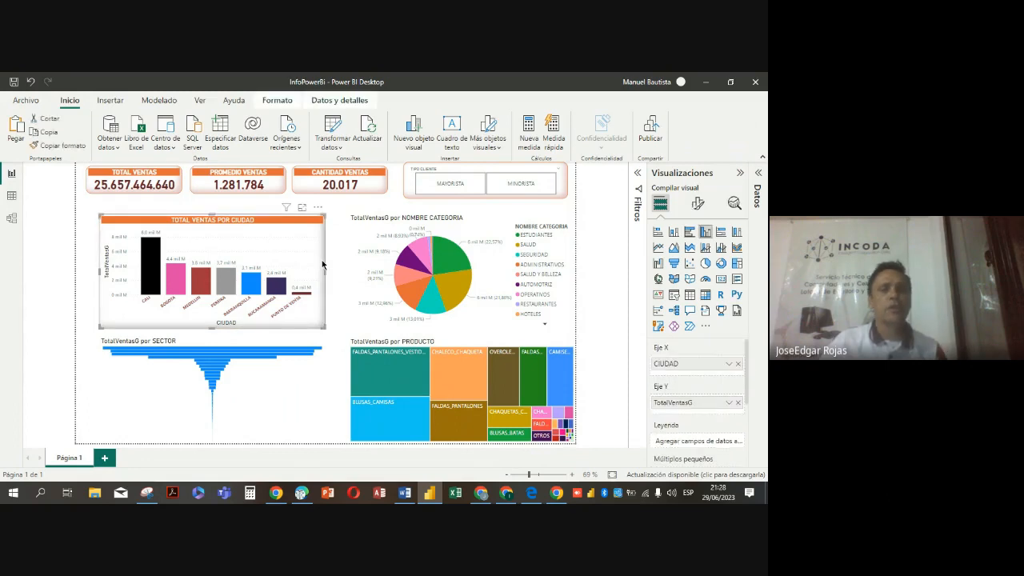
click(51, 149)
click(479, 222)
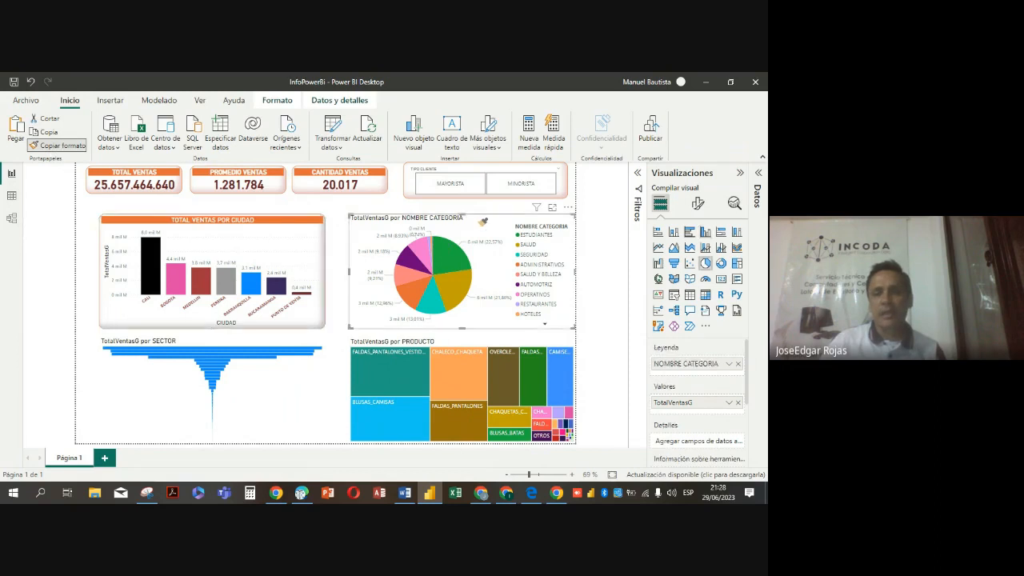
click(57, 146)
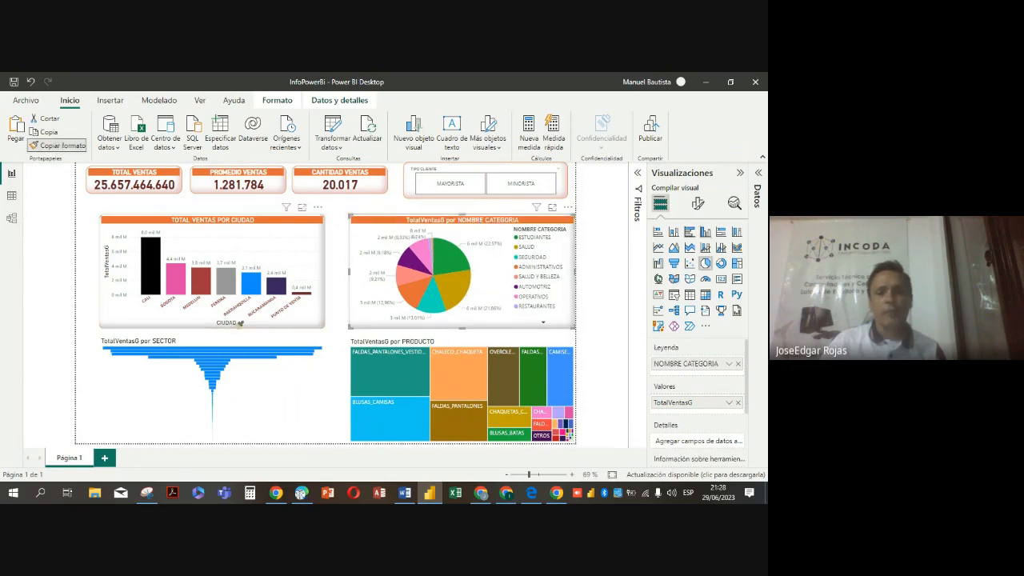
click(286, 379)
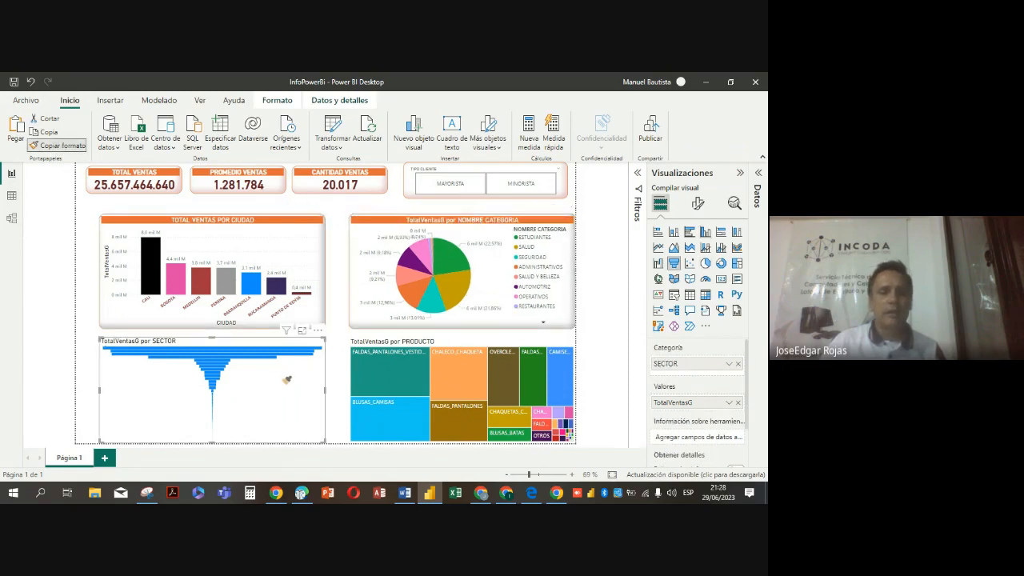
click(65, 149)
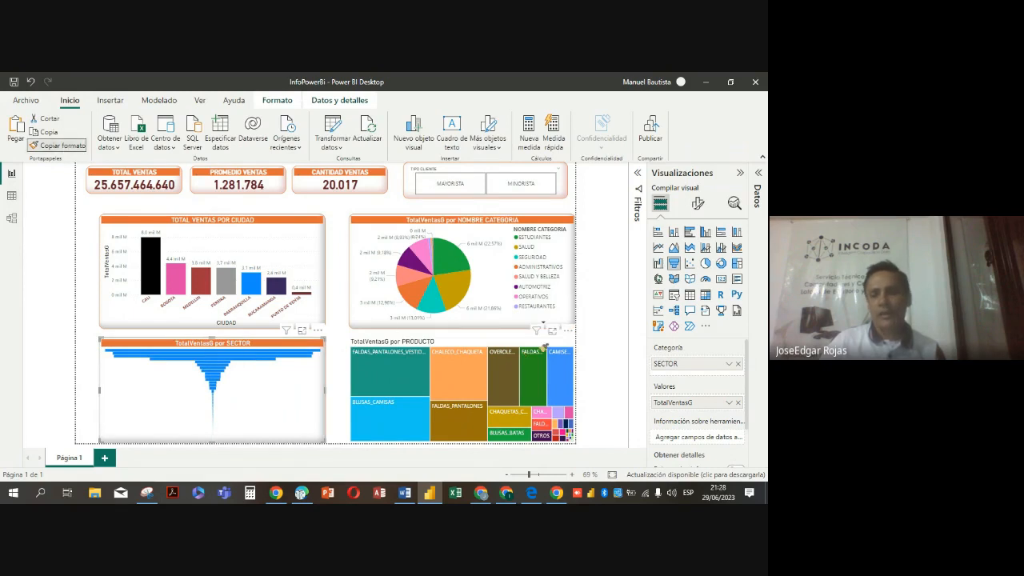
click(543, 345)
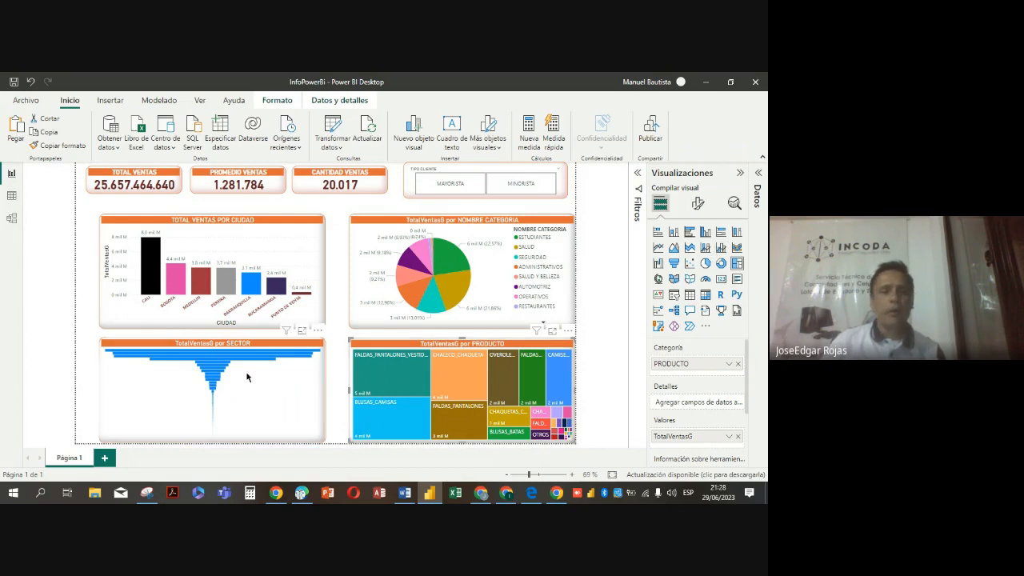
click(321, 379)
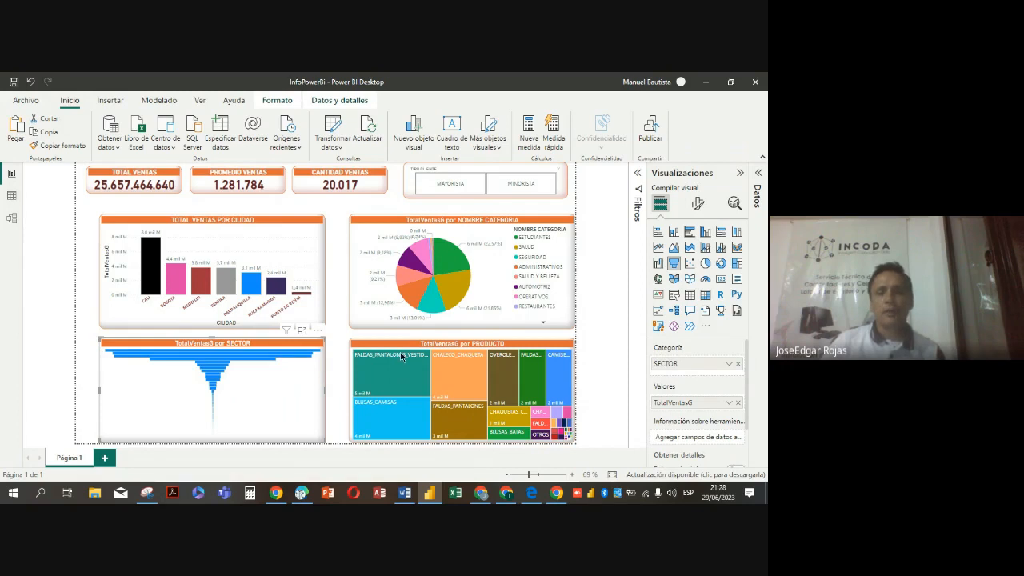
Replace the category pie chart's title text with TOTAL VTAS POR CATEGOIRA
click(448, 224)
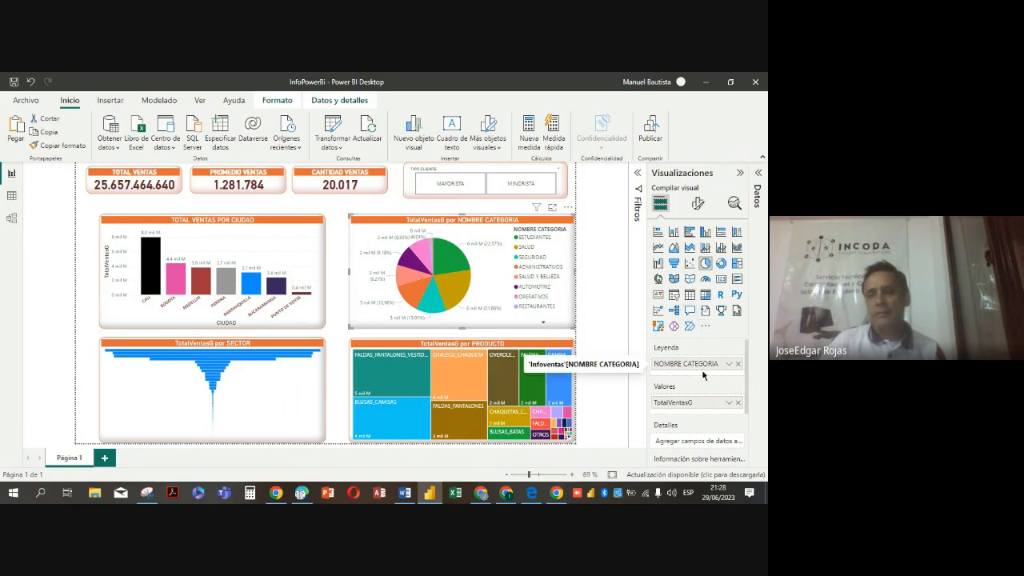
click(697, 204)
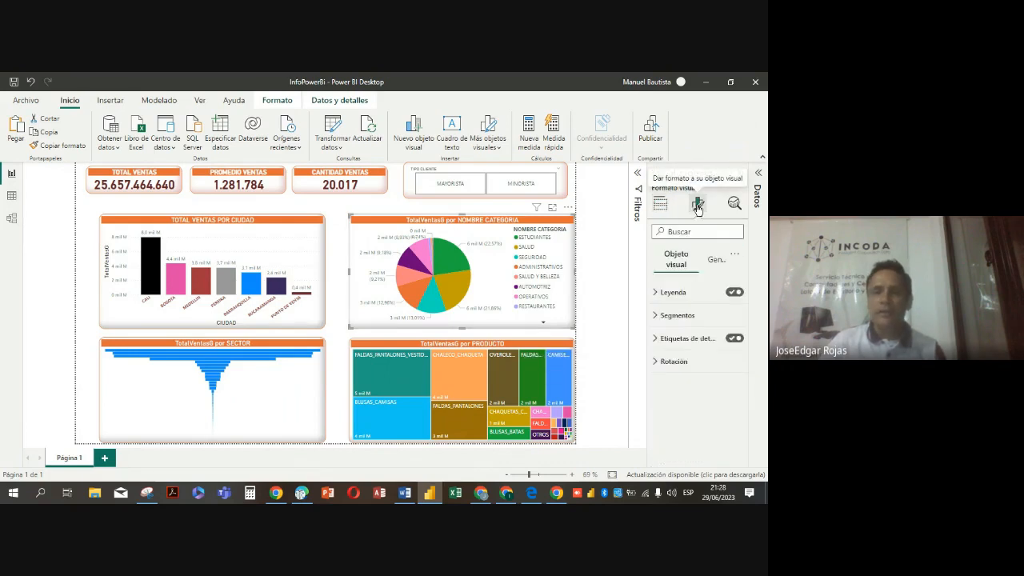
click(716, 262)
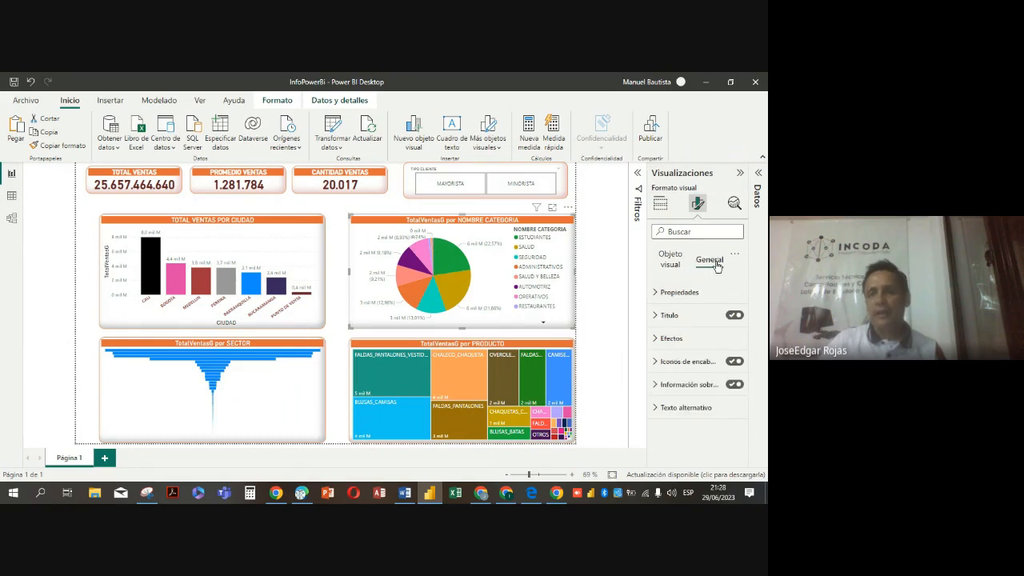
click(655, 318)
click(702, 349)
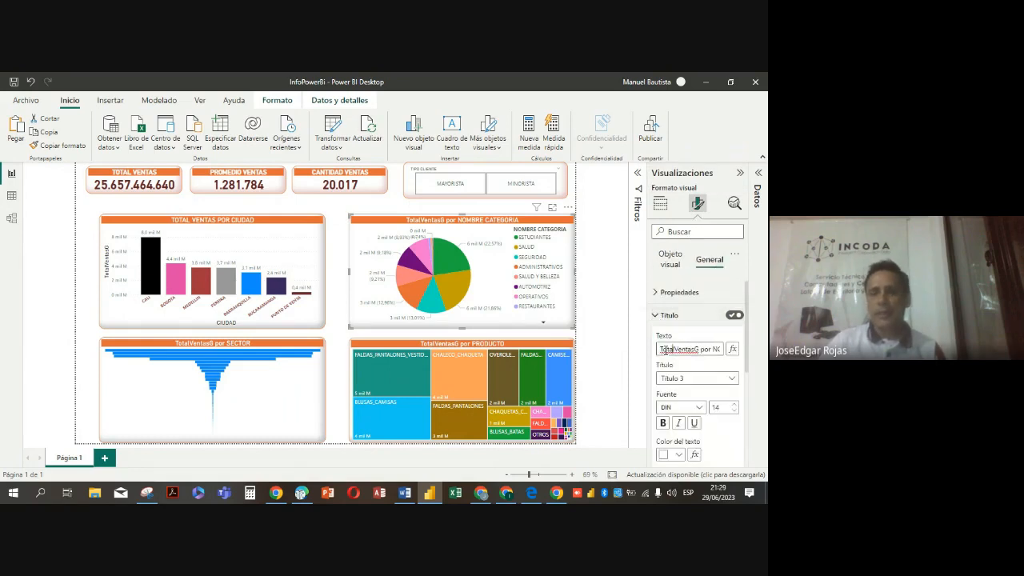
key(ctrl+a)
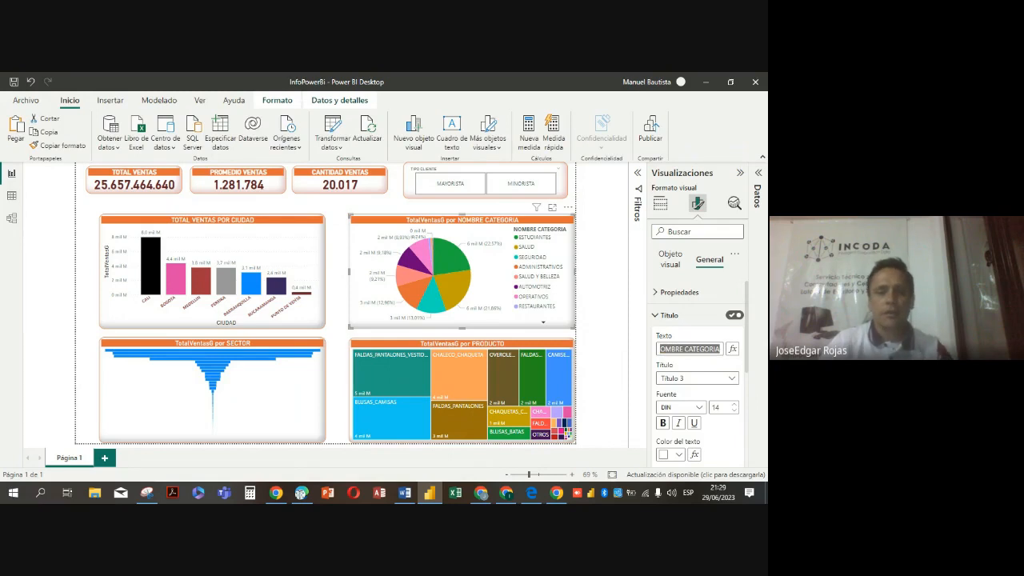
text(TOTAL VTA)
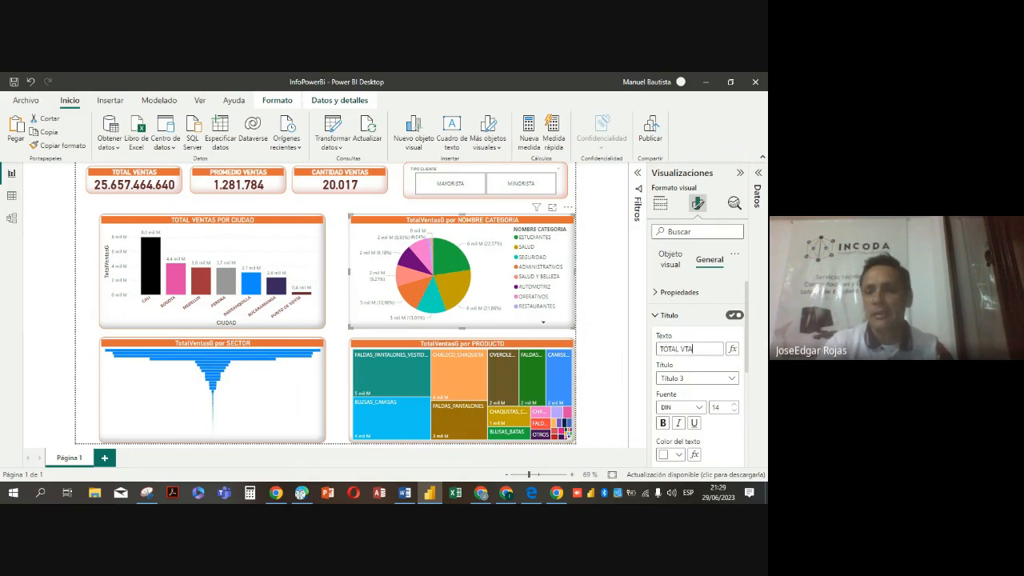
text(S POR CA)
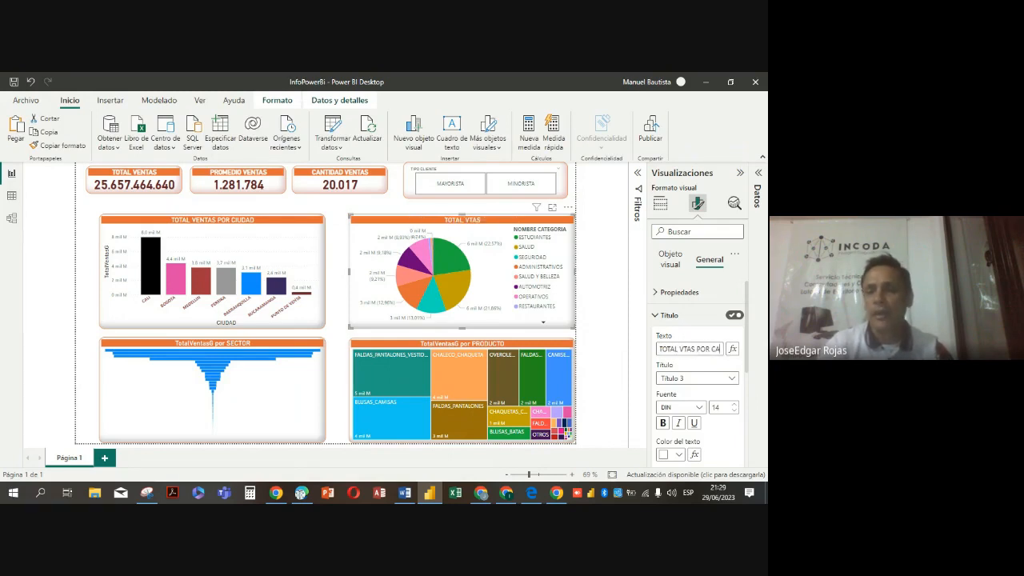
text(TEGORIA)
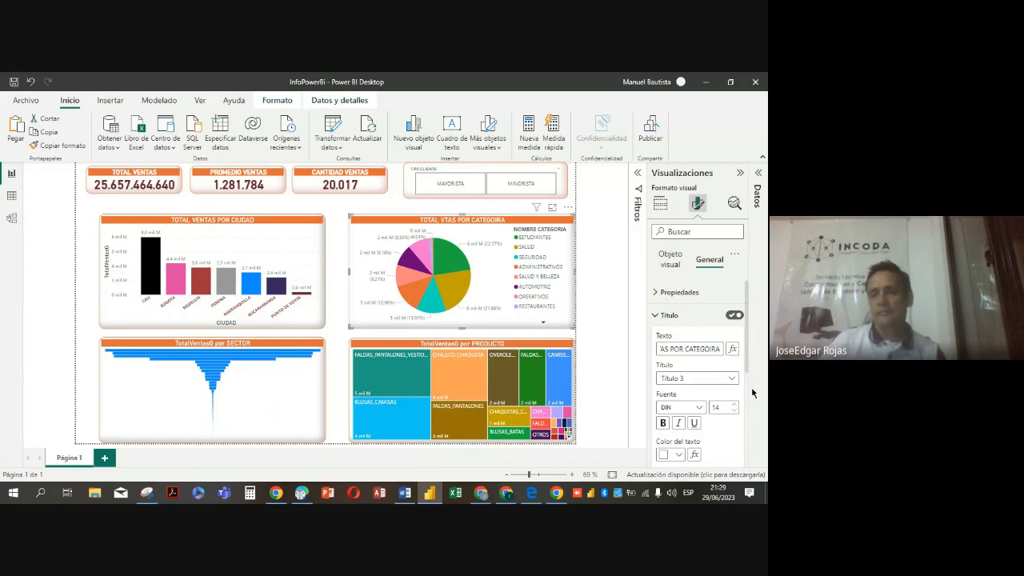
Replace the sector funnel chart's title text with TOTAL VENTAS POR SECTOR
click(323, 407)
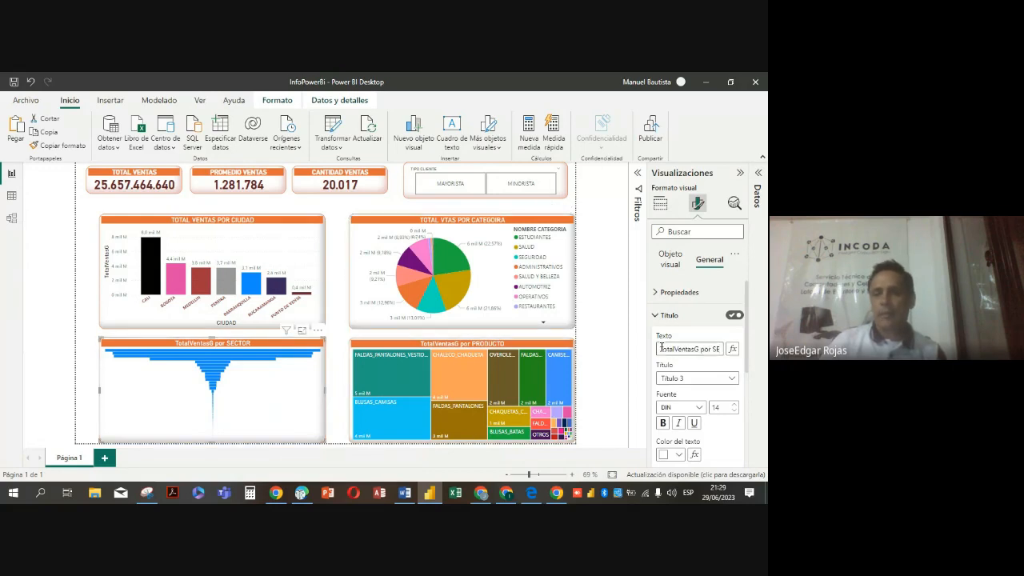
drag(661, 348, 721, 349)
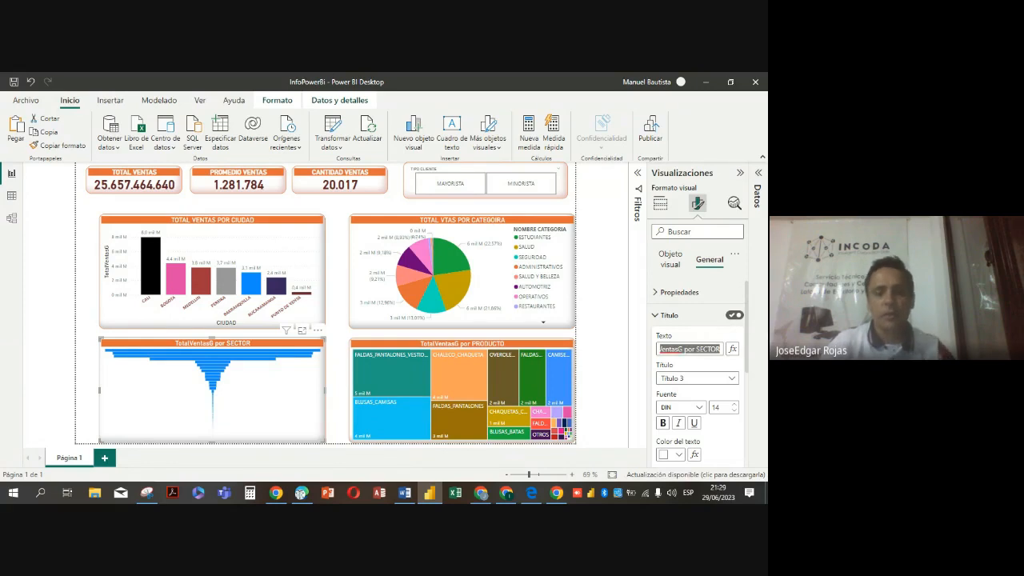
text(TI)
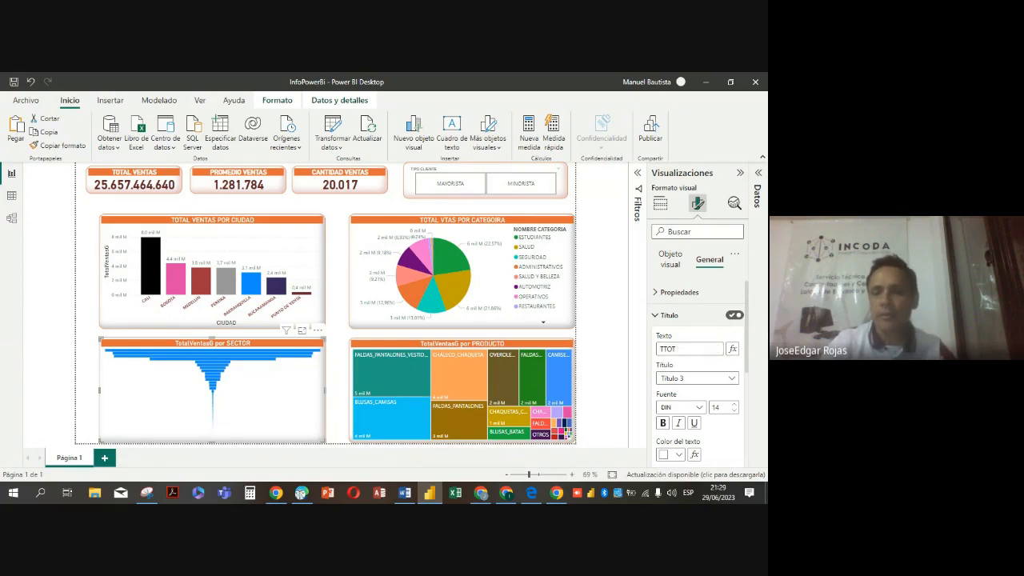
key(BackSpace)
key(BackSpace)
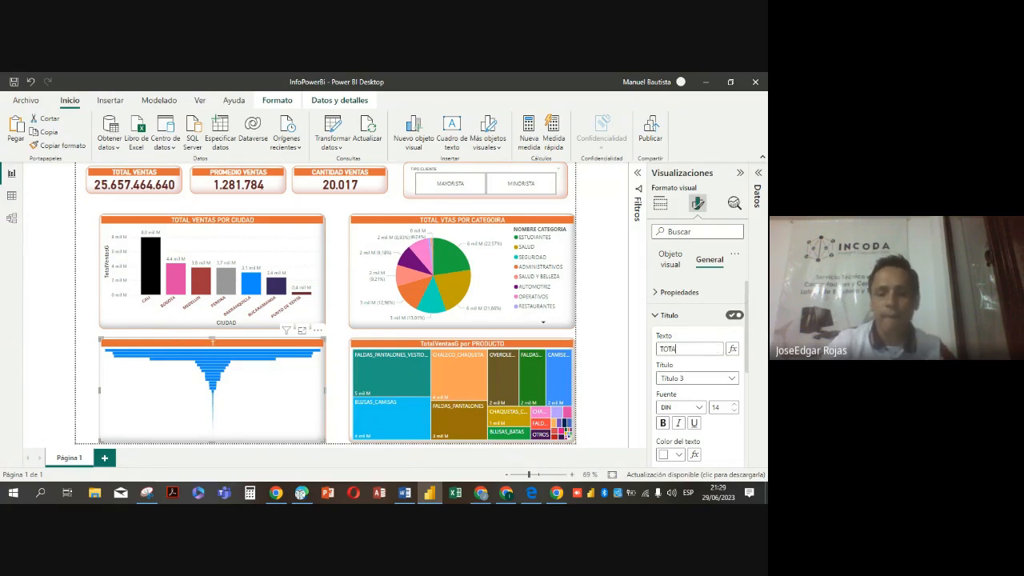
text(L VE)
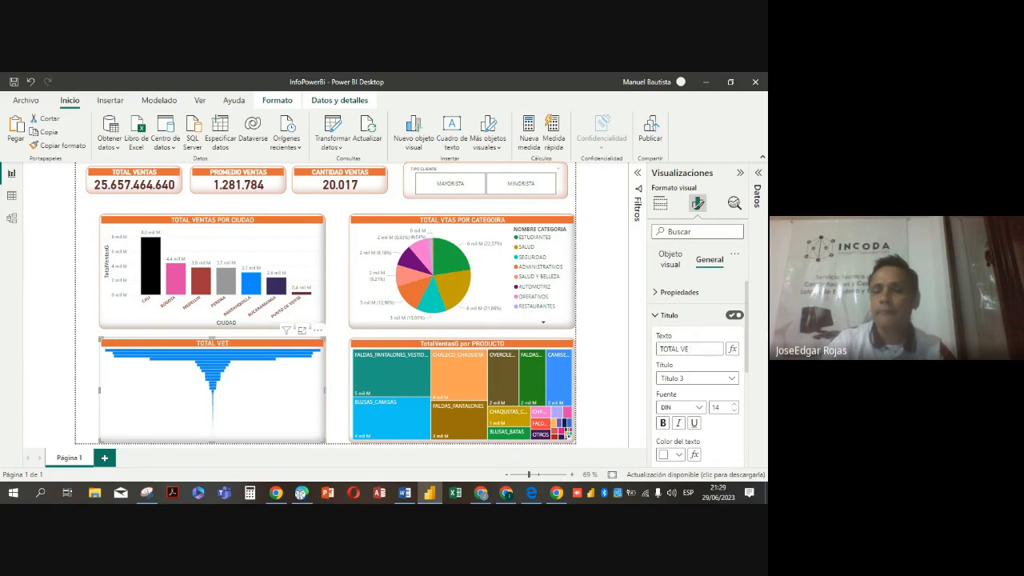
text(NTAS POR SECTOR)
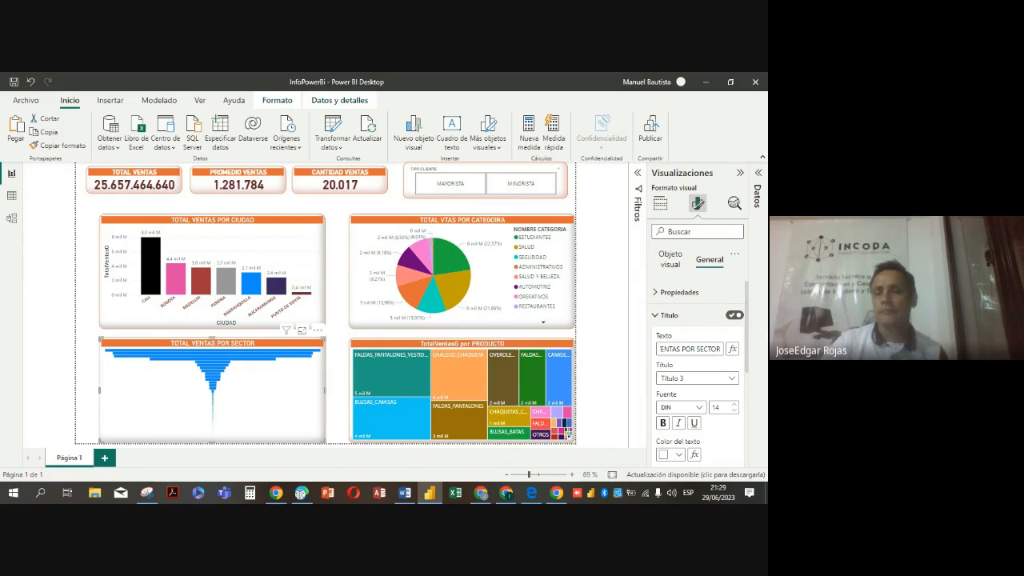
Replace the product treemap's title text with TOTAL VENTAS POR PRODUCTO, then deselect it and collapse the Visualizaciones pane
click(522, 346)
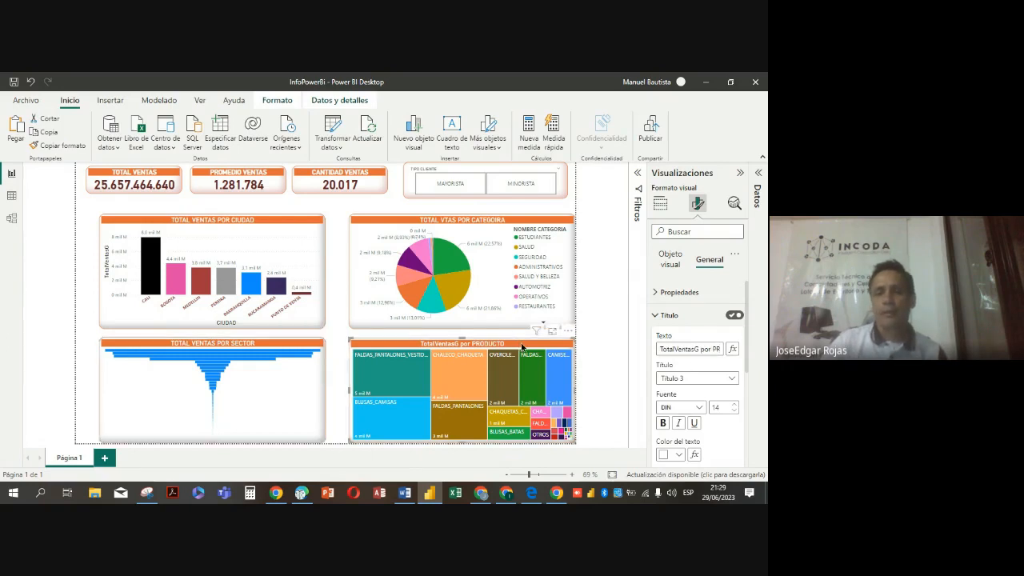
triple_click(660, 345)
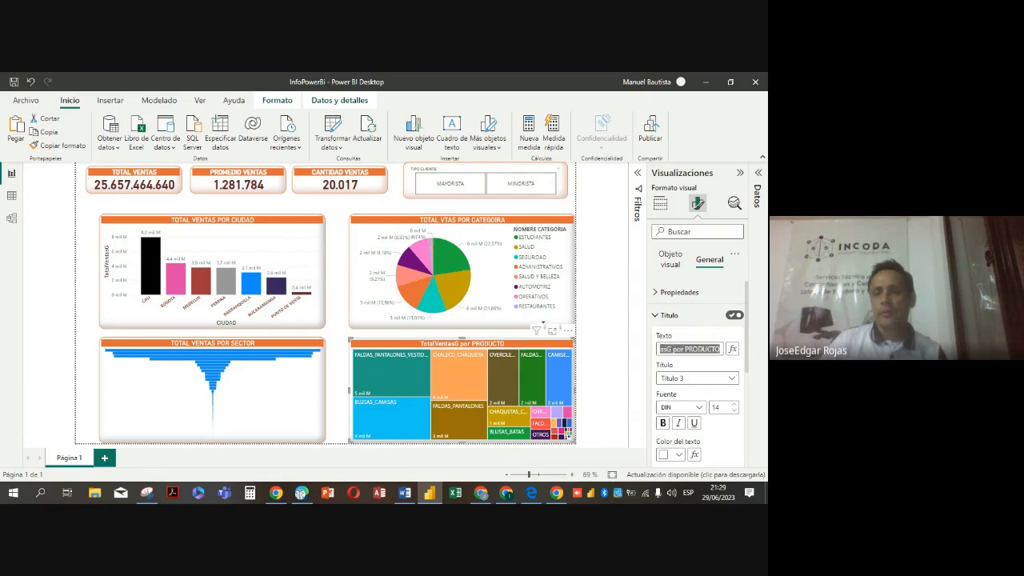
text(TOTAL)
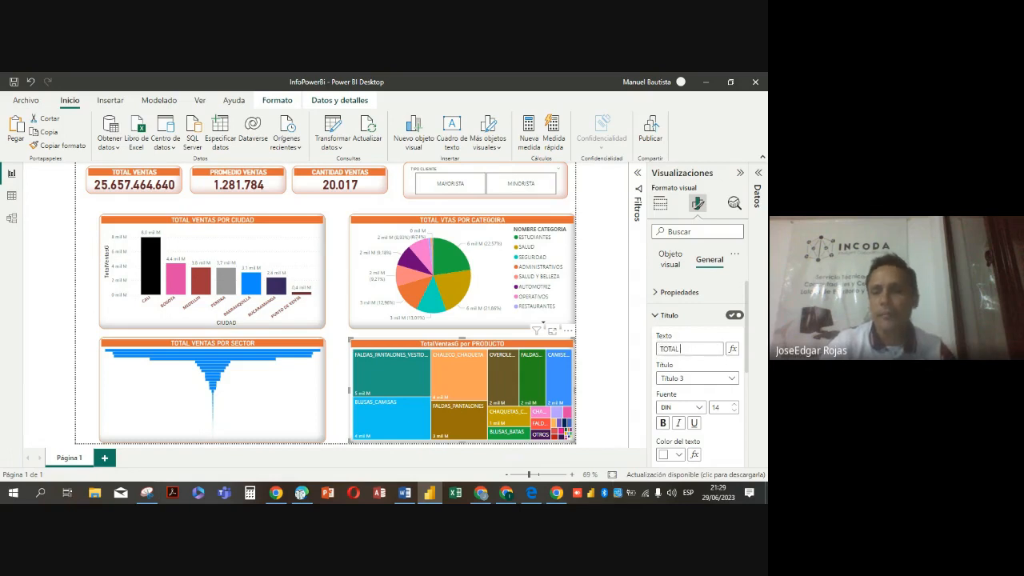
text( VENTAS POR)
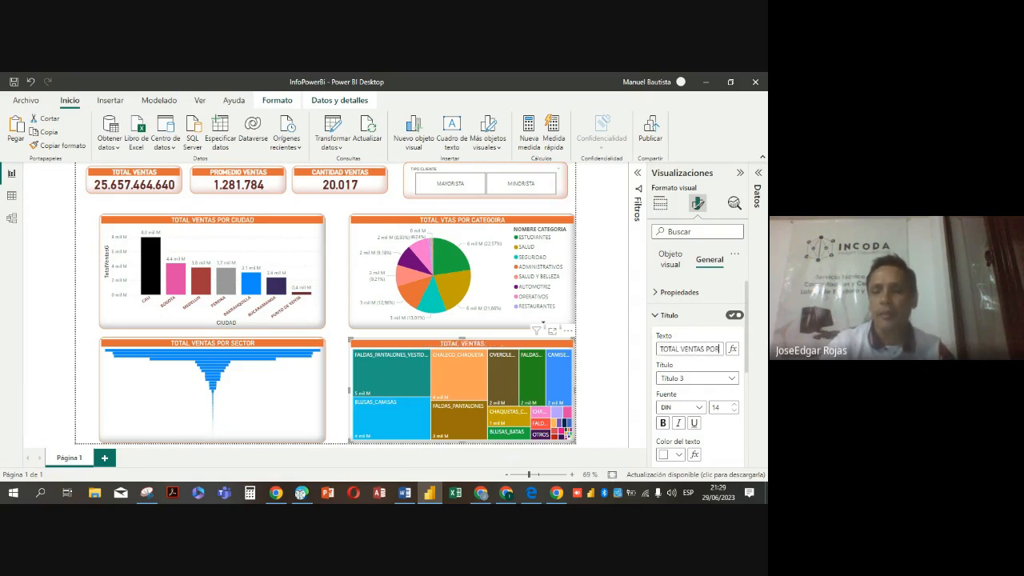
text( PRODUCTO)
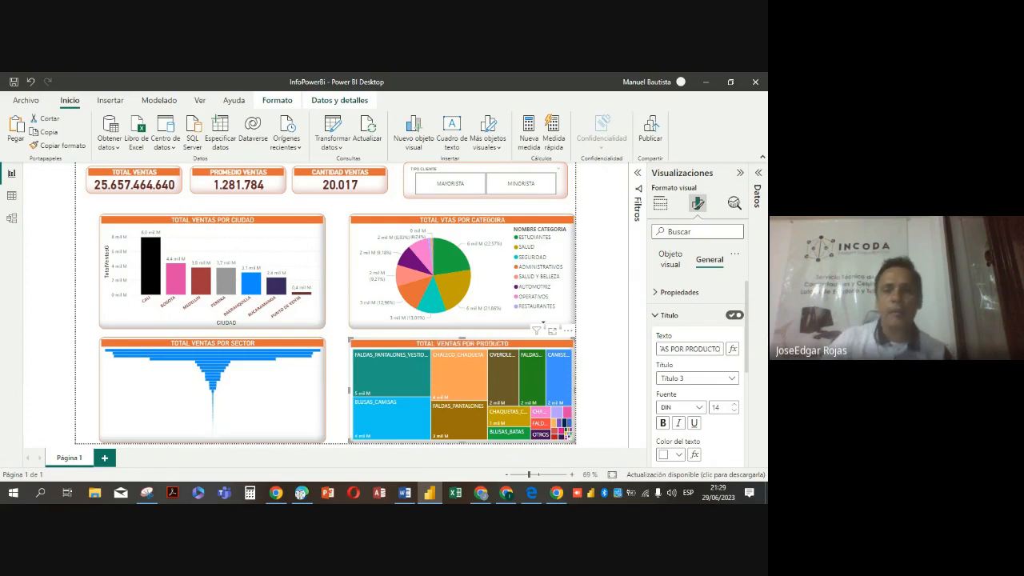
click(603, 238)
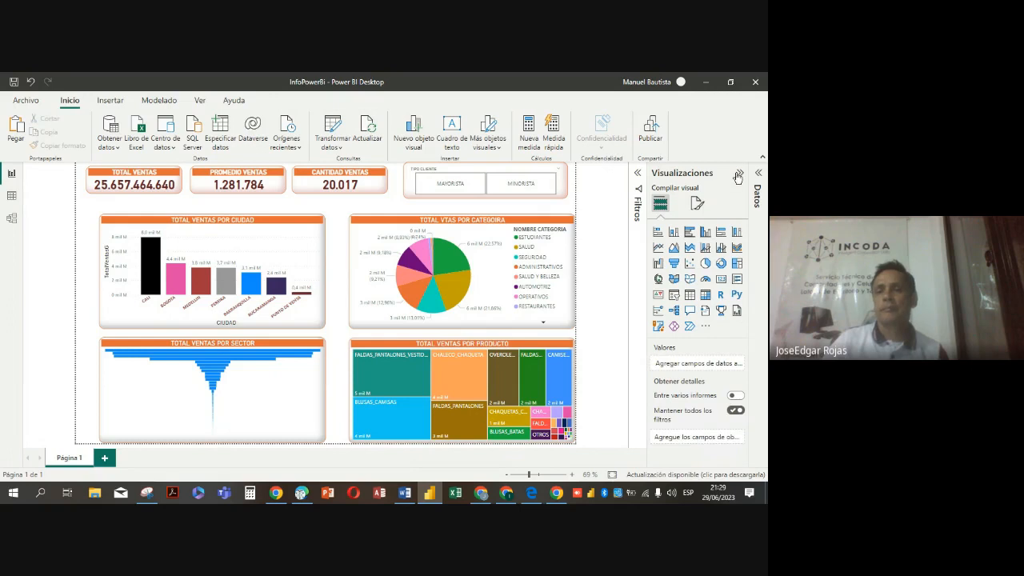
click(739, 173)
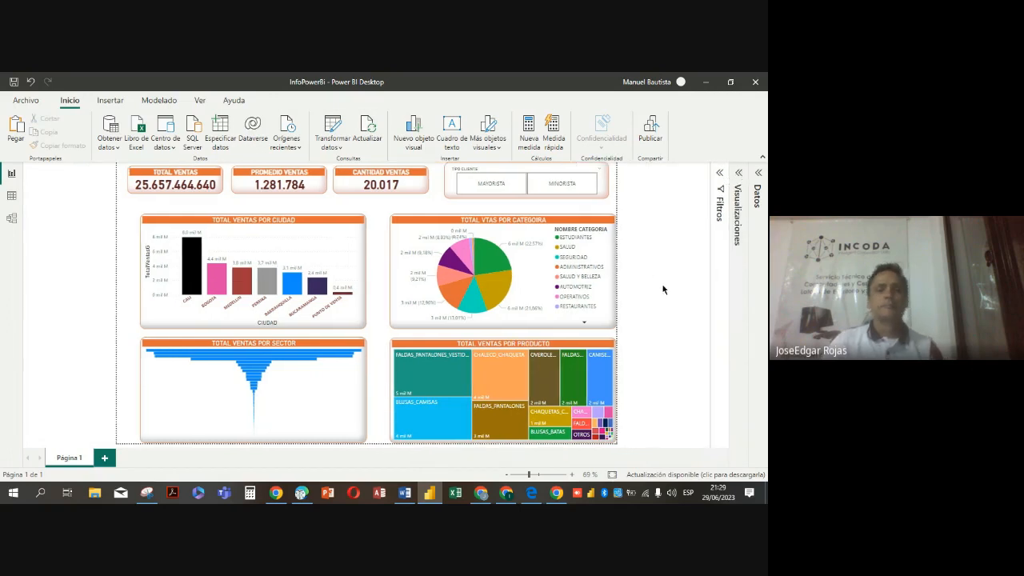